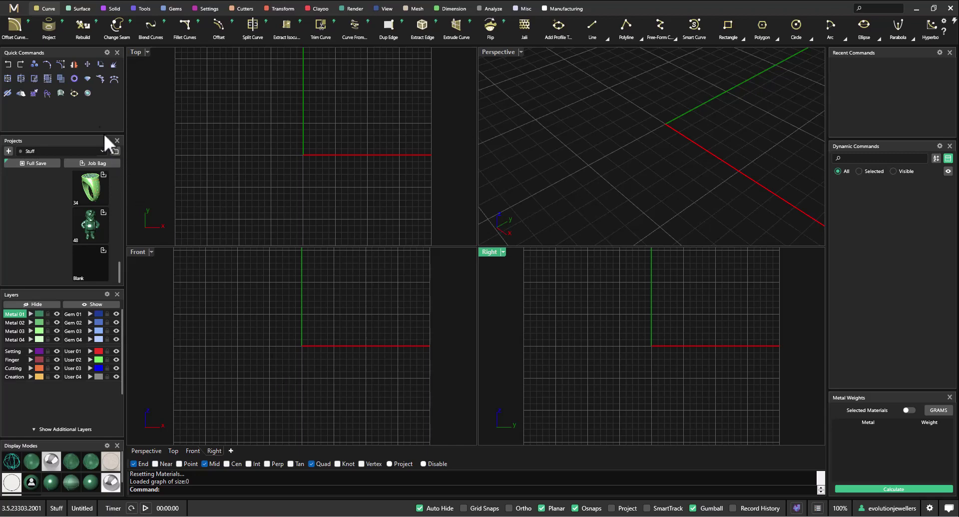
- Create a ring rail with the UK finger size N 1/2
click(74, 80)
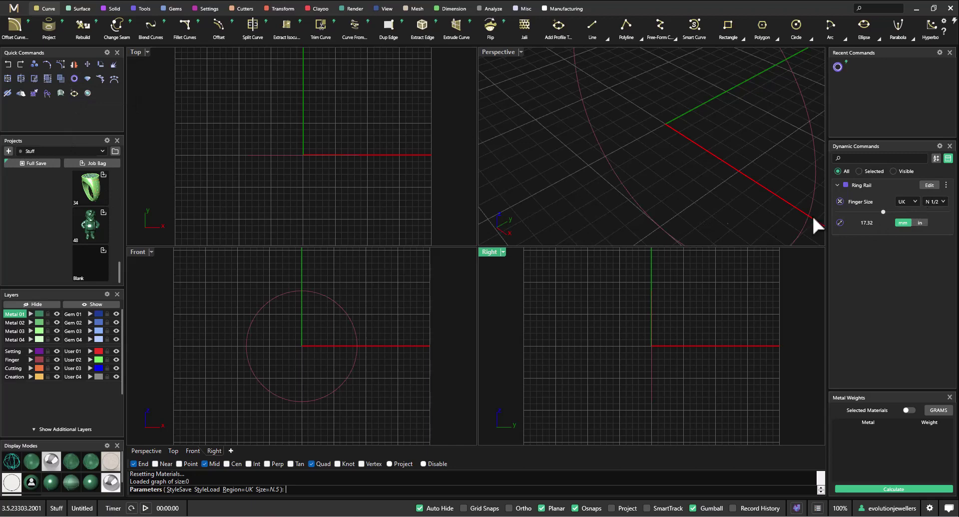
right_click(379, 218)
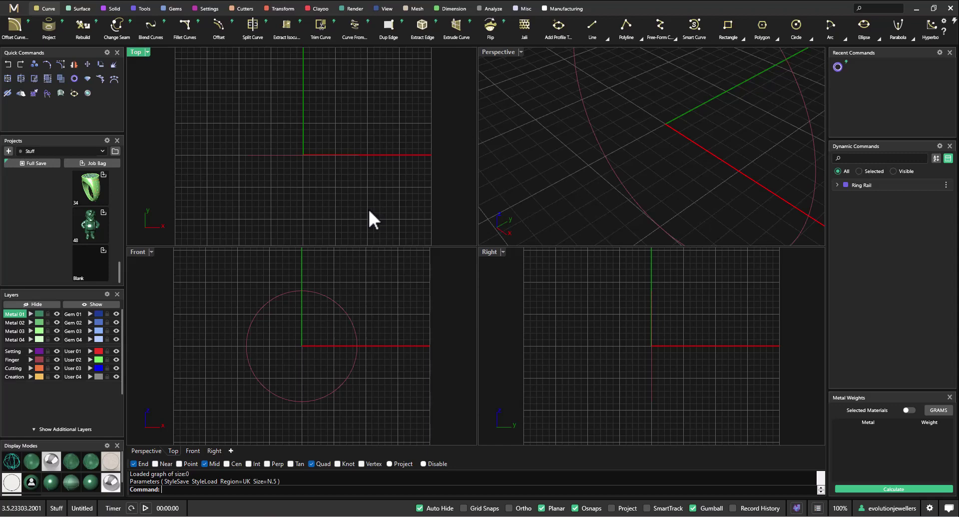
right_drag(536, 203, 601, 169)
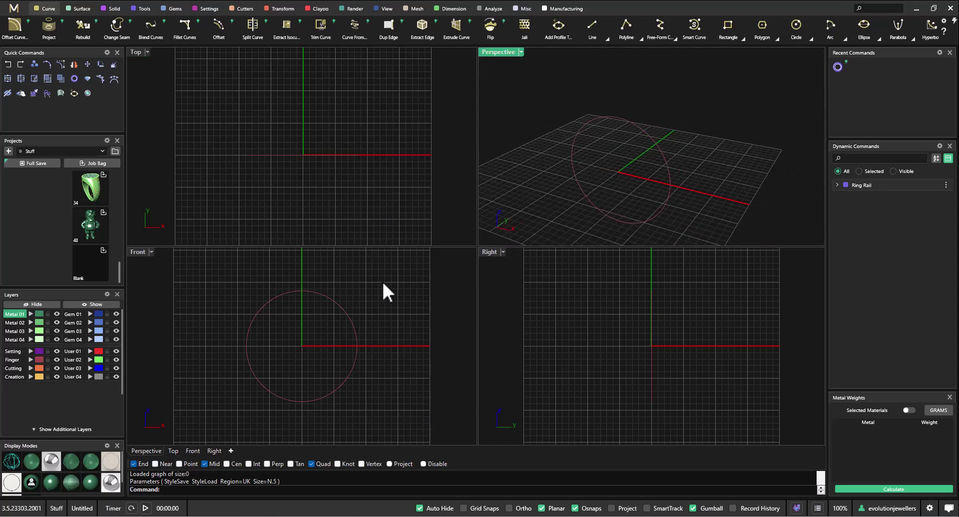
- Add an outside ring rail around the ring rail with 3.5 mm top, 1.8 mm side and 1.6 mm bottom thickness
click(342, 306)
click(340, 309)
right_click(360, 298)
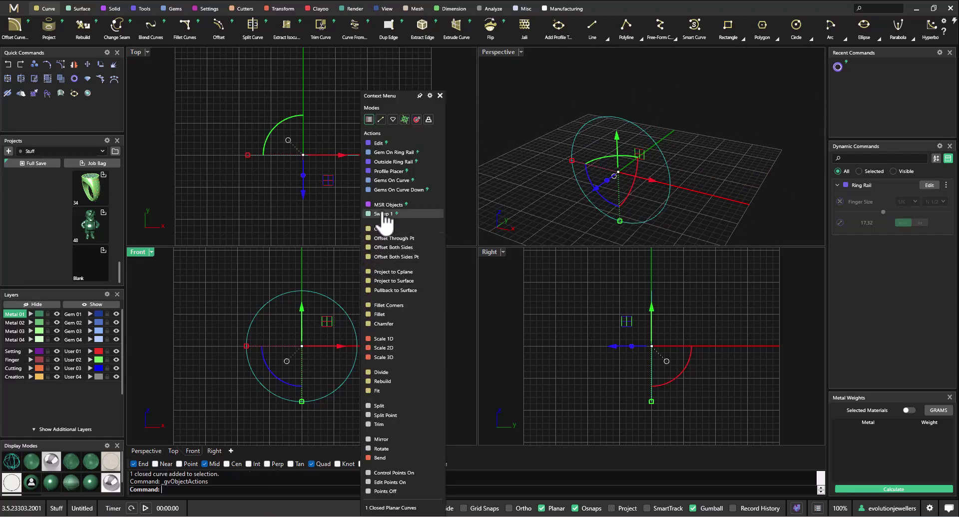
click(393, 162)
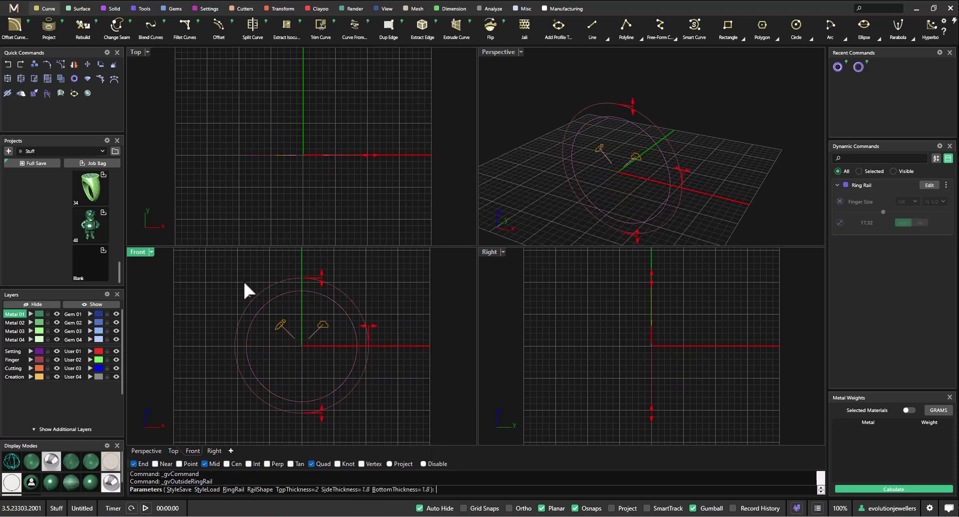
mouse_move(324, 284)
drag(321, 274, 323, 268)
mouse_move(318, 418)
drag(320, 414, 320, 410)
mouse_move(368, 323)
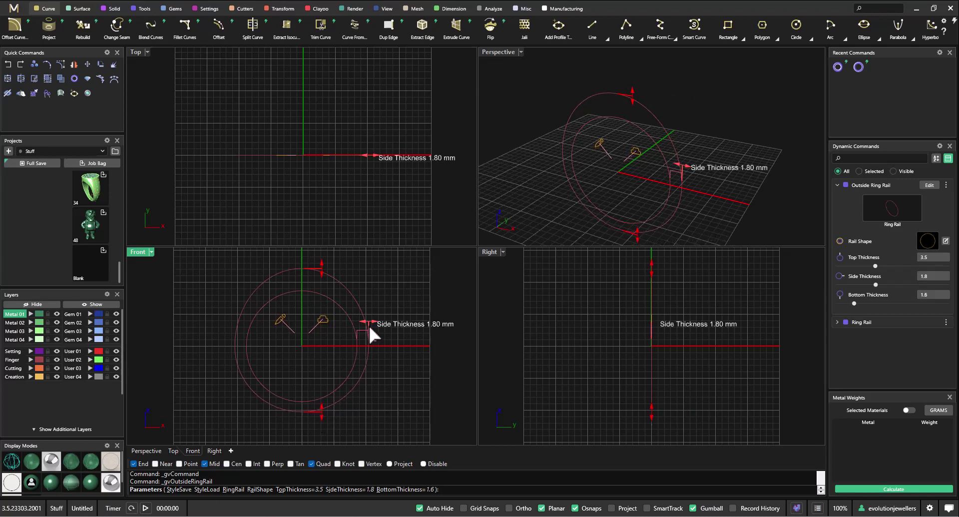
key(Return)
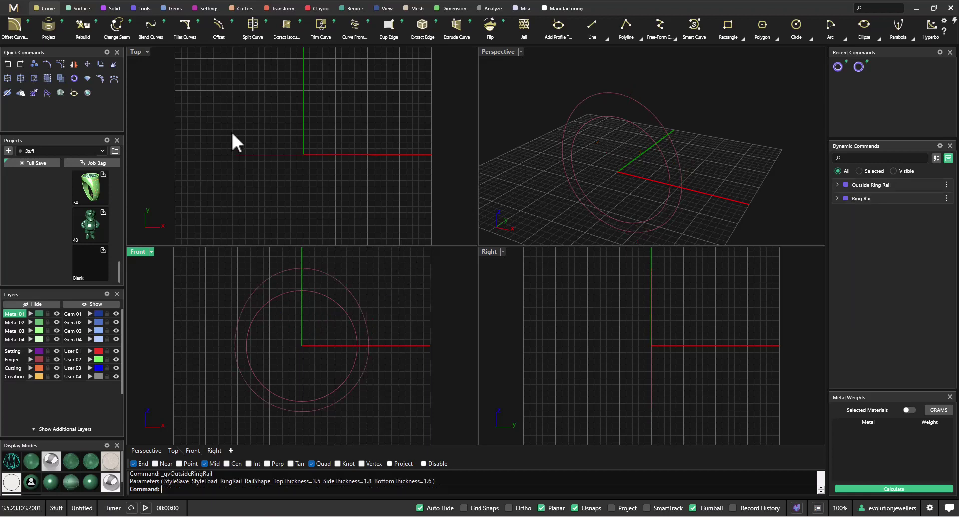
- Start a Text Objects element and replace its default text with the letter E
click(112, 12)
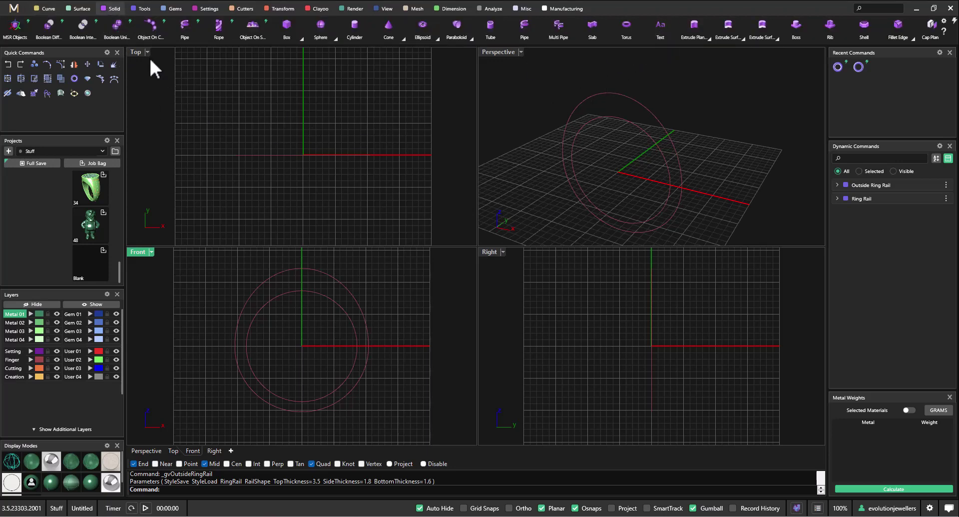
click(141, 9)
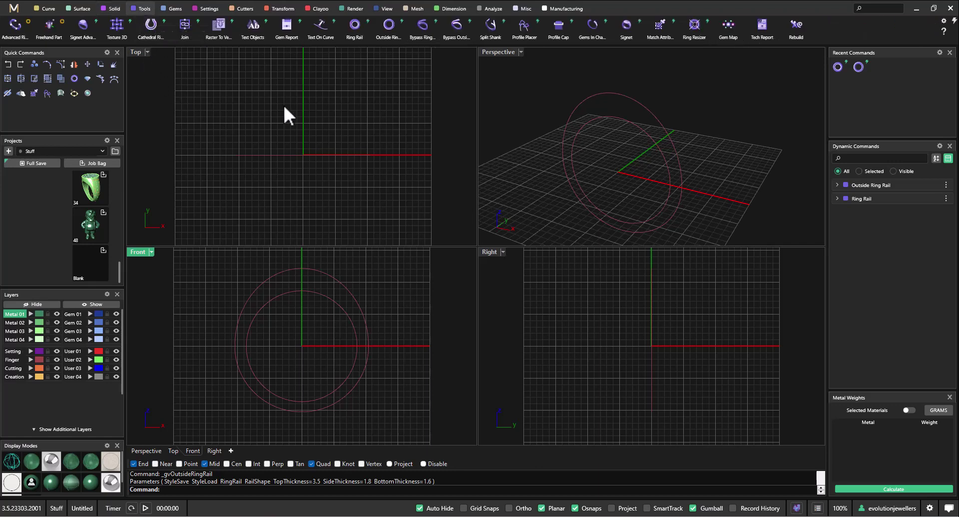
click(259, 31)
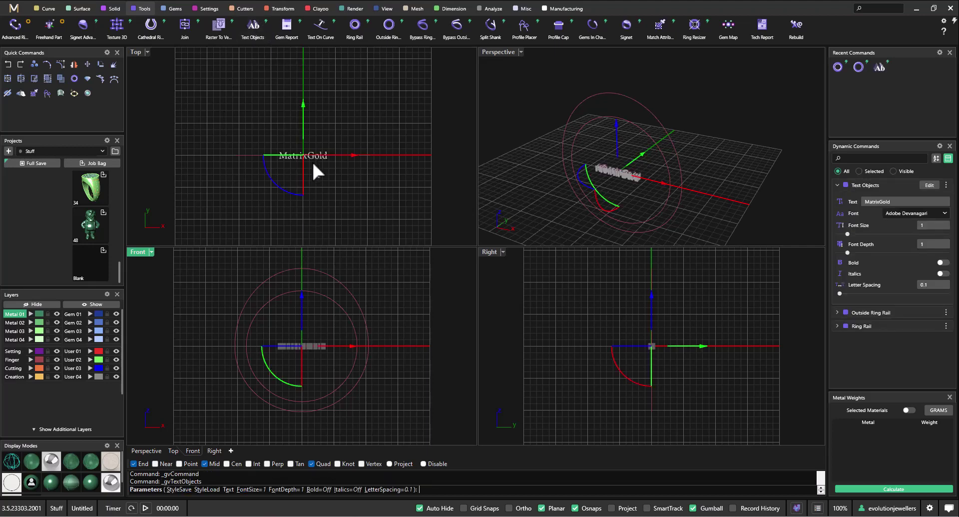
scroll(313, 161, up, 5)
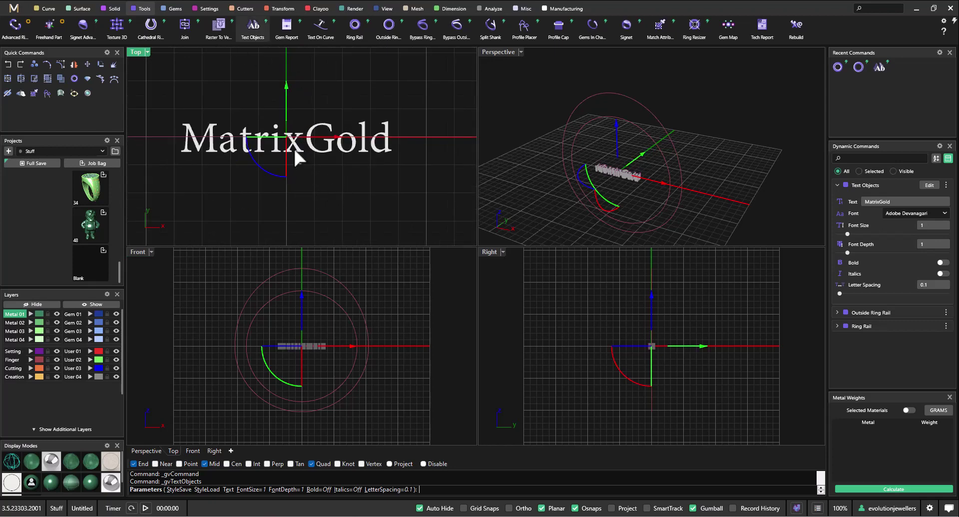
scroll(294, 147, up, 2)
scroll(628, 198, up, 3)
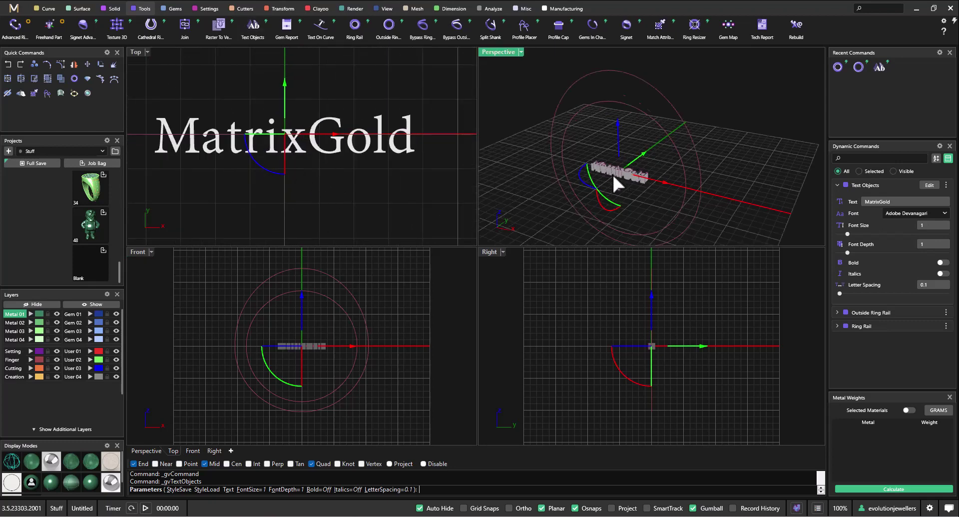
right_drag(627, 186, 690, 200)
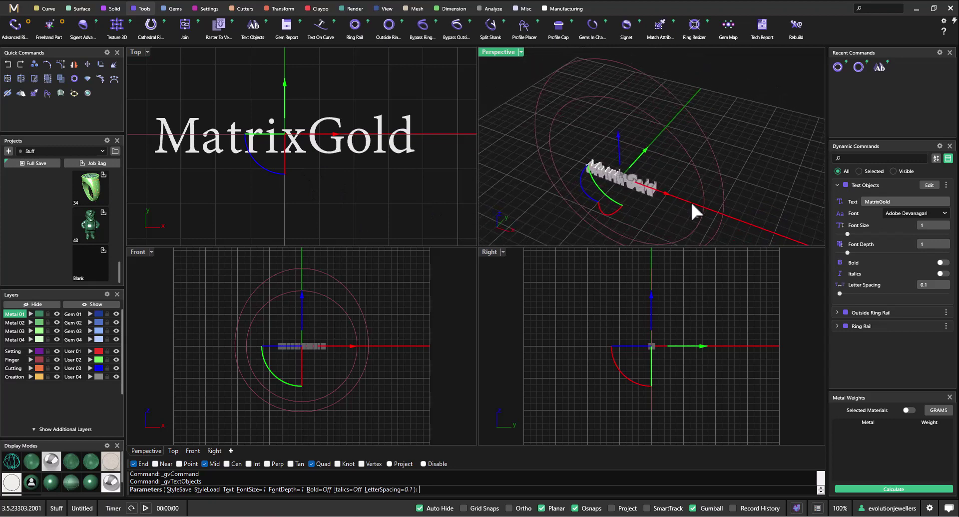
click(896, 200)
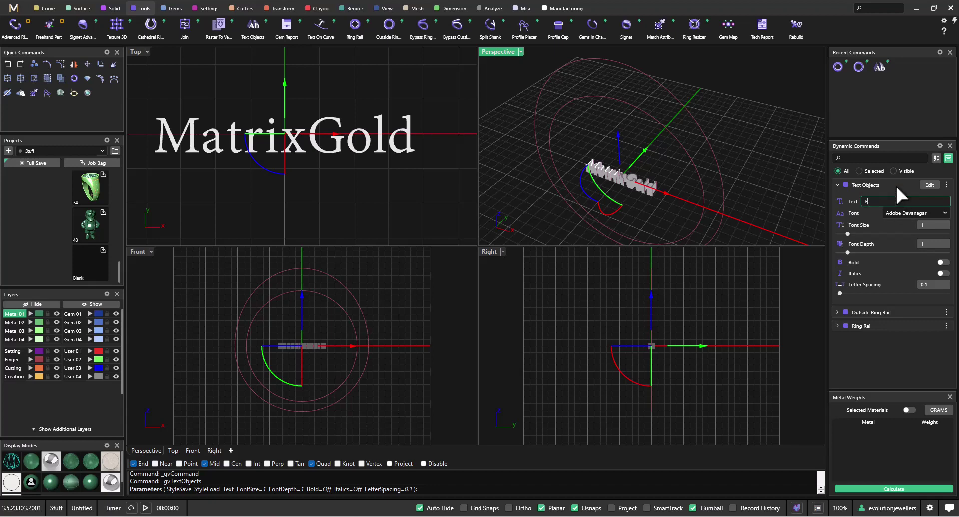
- Set the letter's font to Bookman Old Style
click(946, 214)
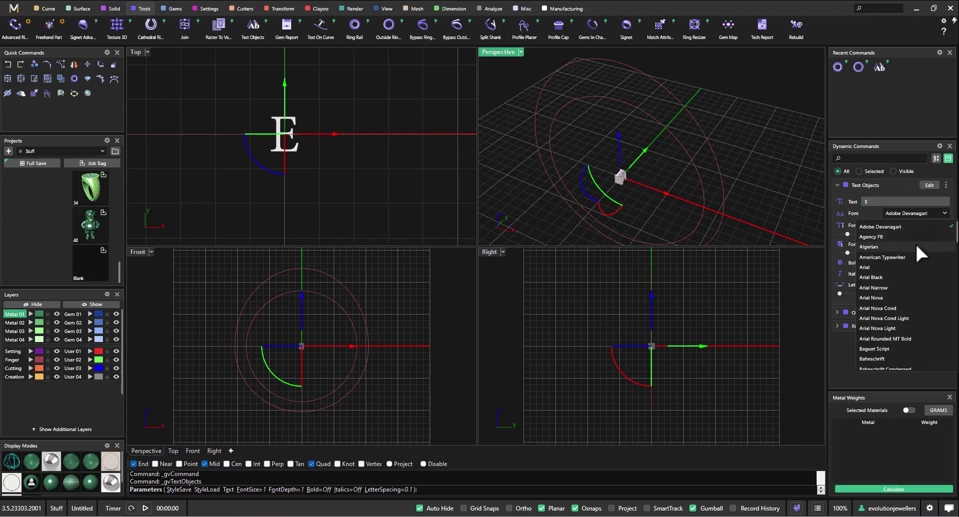
scroll(909, 252, down, 5)
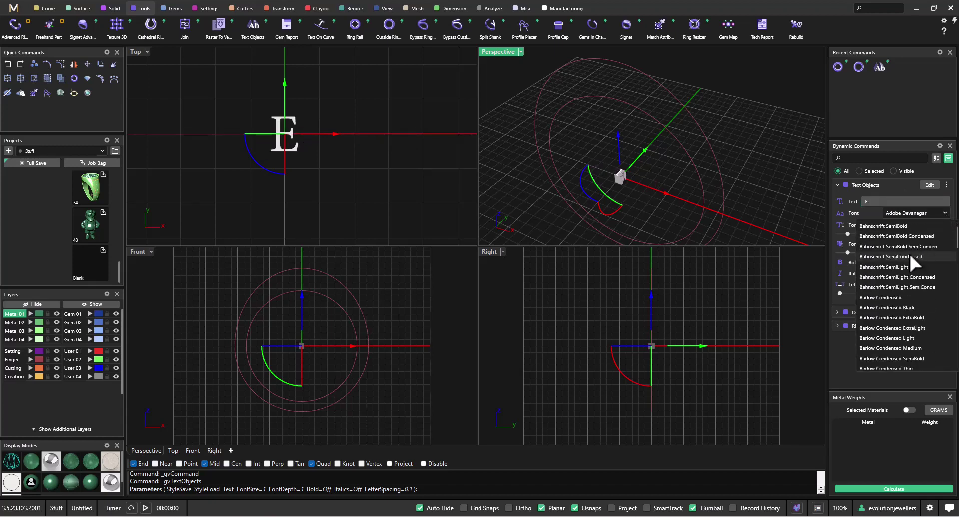
scroll(909, 252, down, 2)
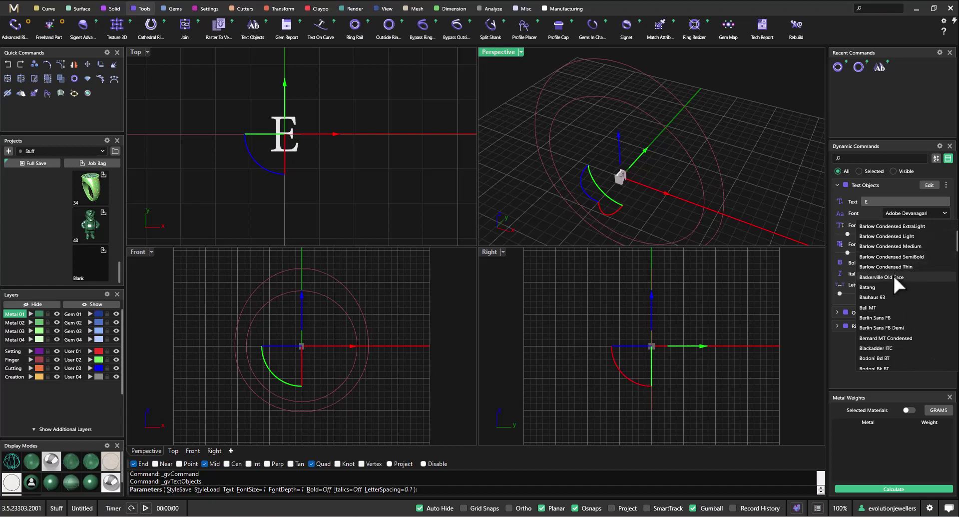
scroll(892, 289, down, 2)
scroll(891, 289, down, 4)
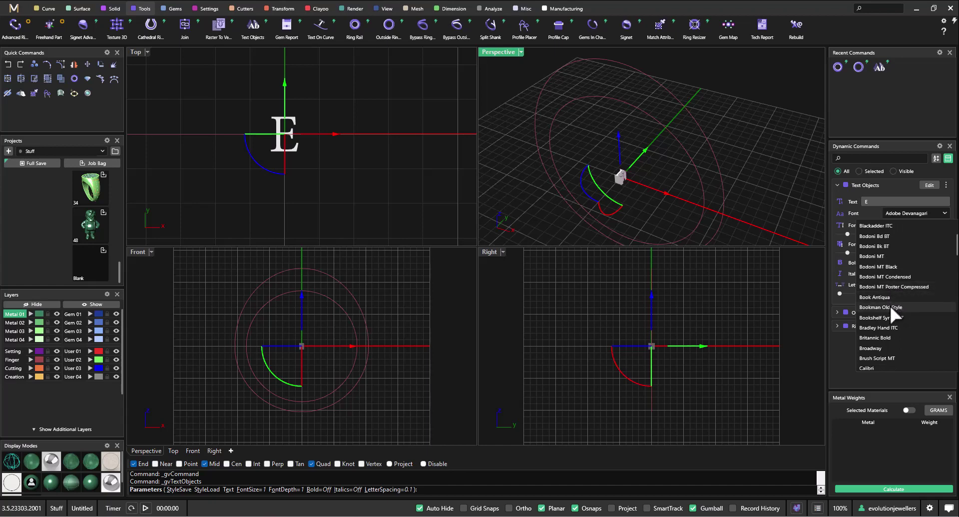
click(891, 307)
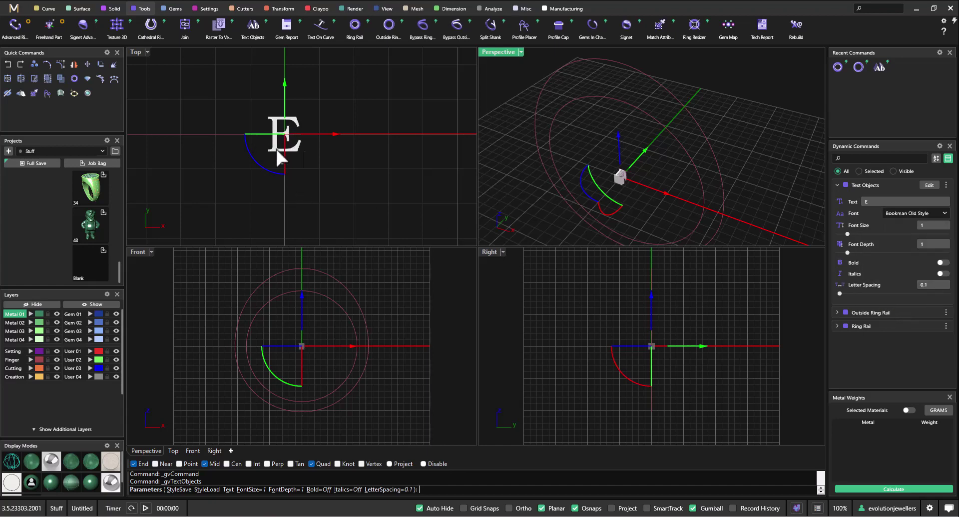
- In the front view, move the letter straight up to the top of the inner ring rail
double_click(135, 250)
mouse_move(449, 245)
mouse_down()
mouse_move(455, 127)
mouse_move(452, 135)
mouse_up()
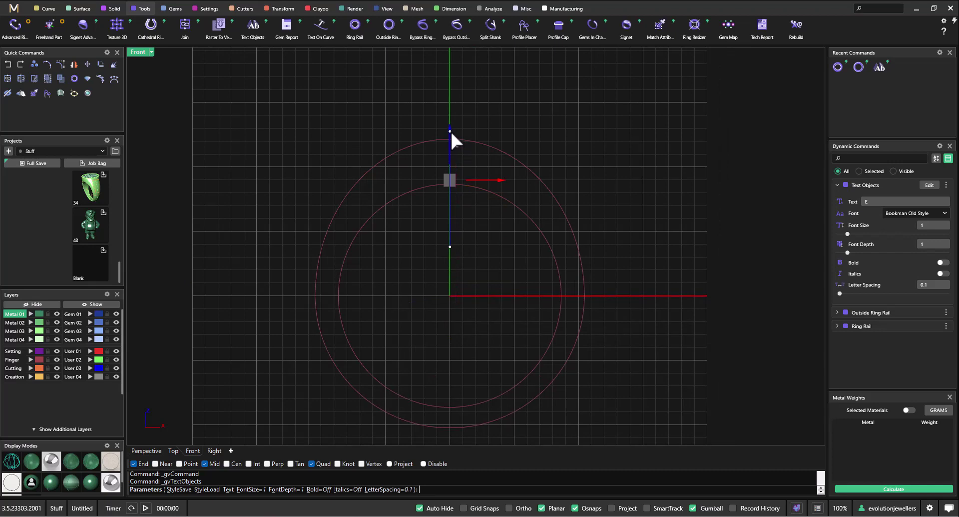
drag(451, 130, 450, 129)
- Set the letter's font size to 7 and depth to 5, raise it slightly above the outer rail, and finish the text
drag(854, 233, 913, 234)
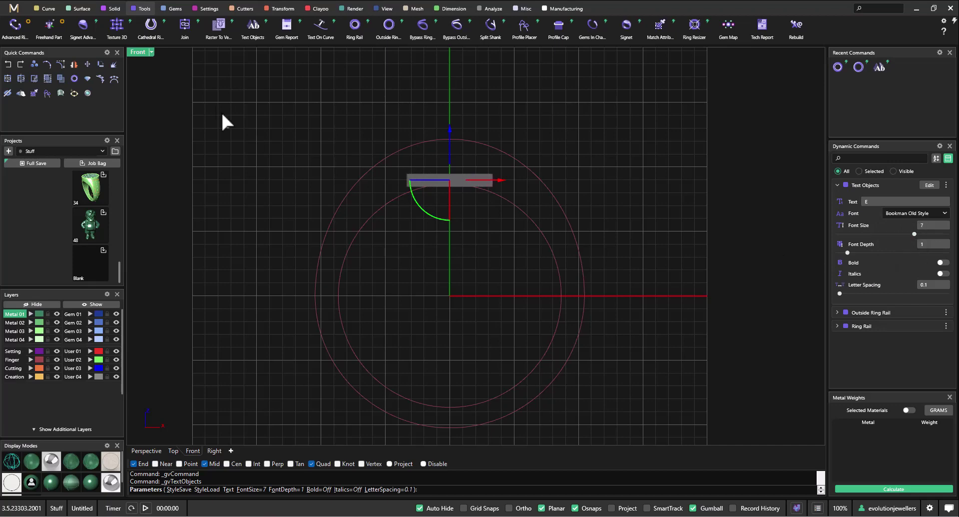
drag(849, 250, 894, 252)
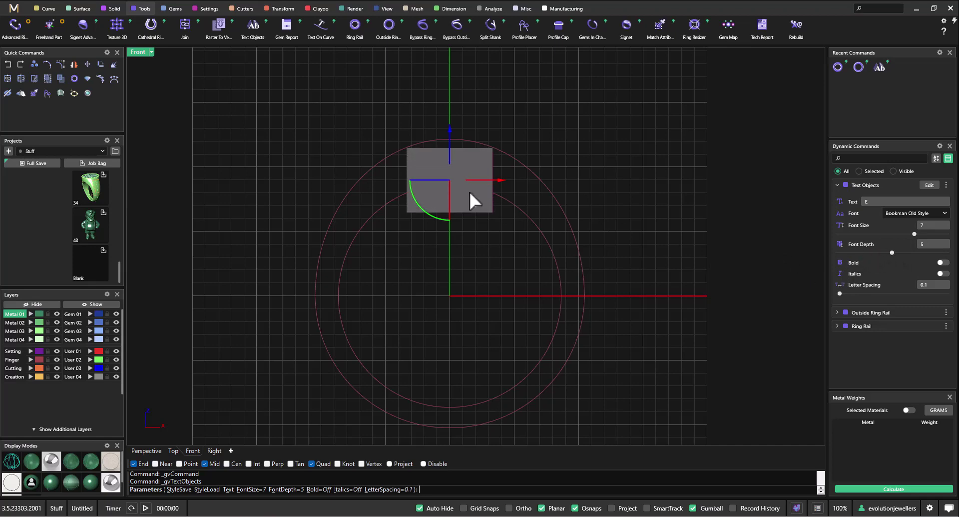
drag(450, 131, 450, 111)
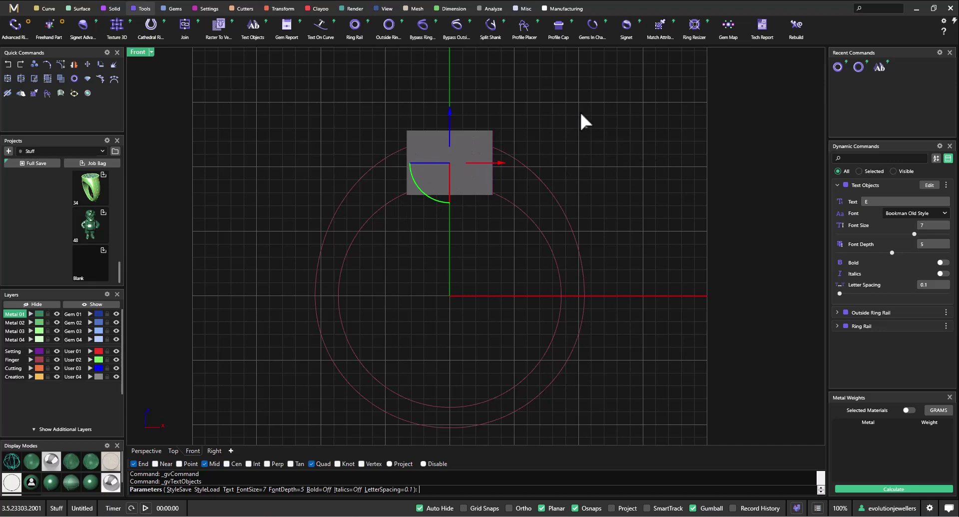
key(Return)
- Trim the underside of the letter E to the finger opening with Cut to Ring Rail, using an angle of 180 and zero offset
double_click(140, 51)
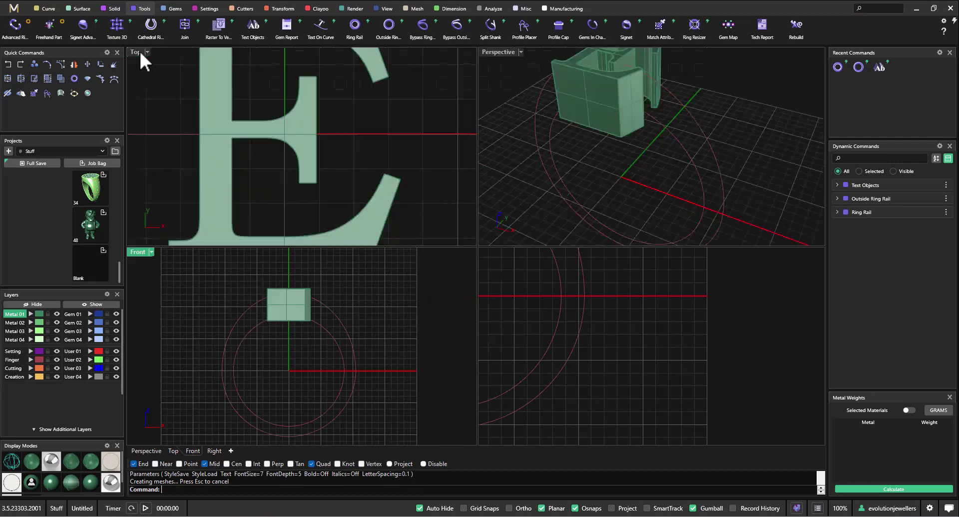
double_click(504, 52)
scroll(552, 114, down, 5)
shift+right_drag(563, 134, 445, 186)
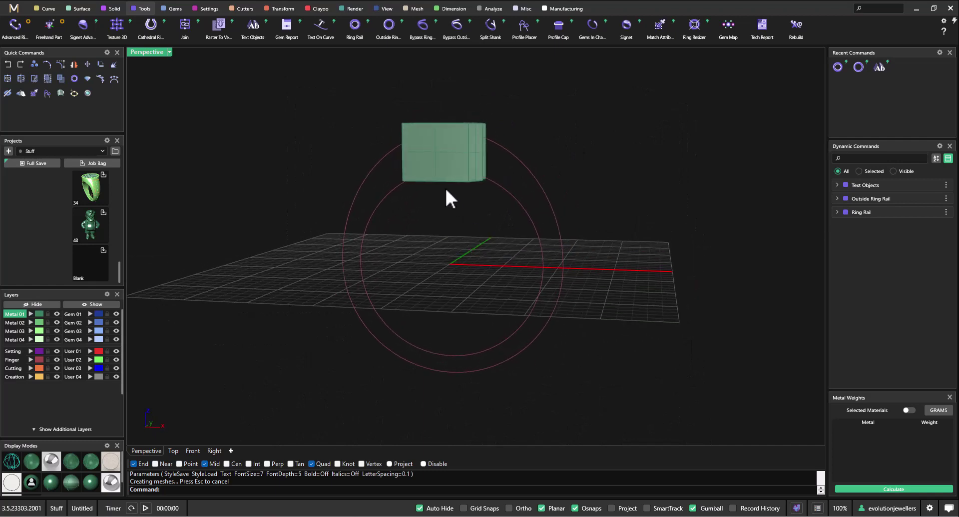
click(443, 158)
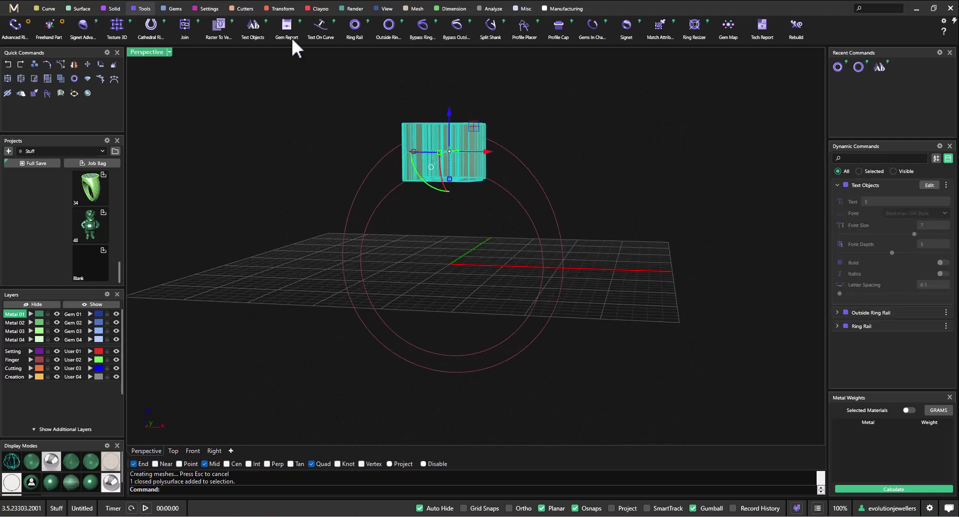
click(245, 9)
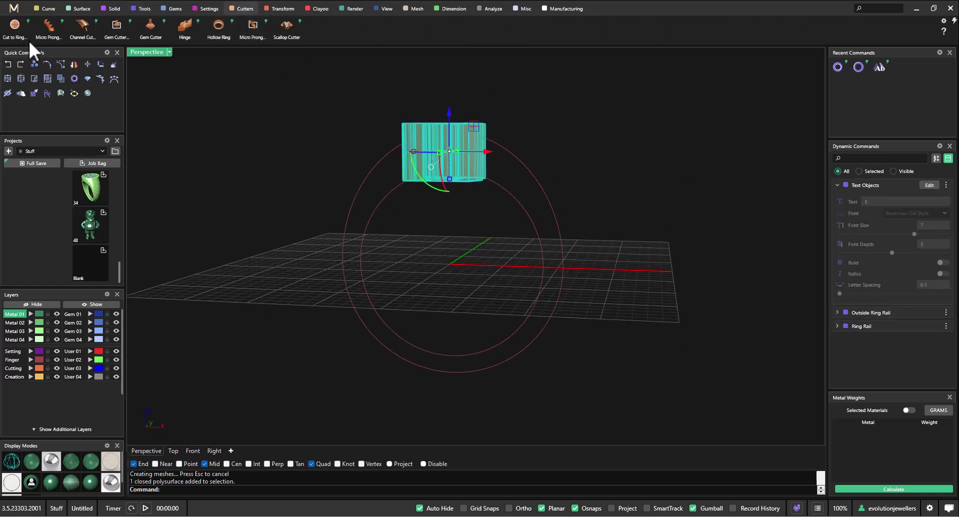
click(19, 30)
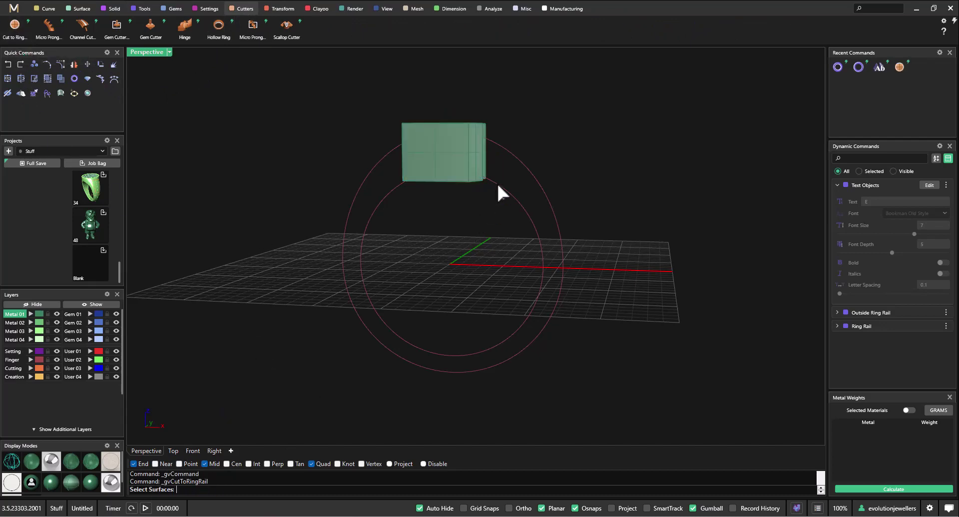
click(457, 168)
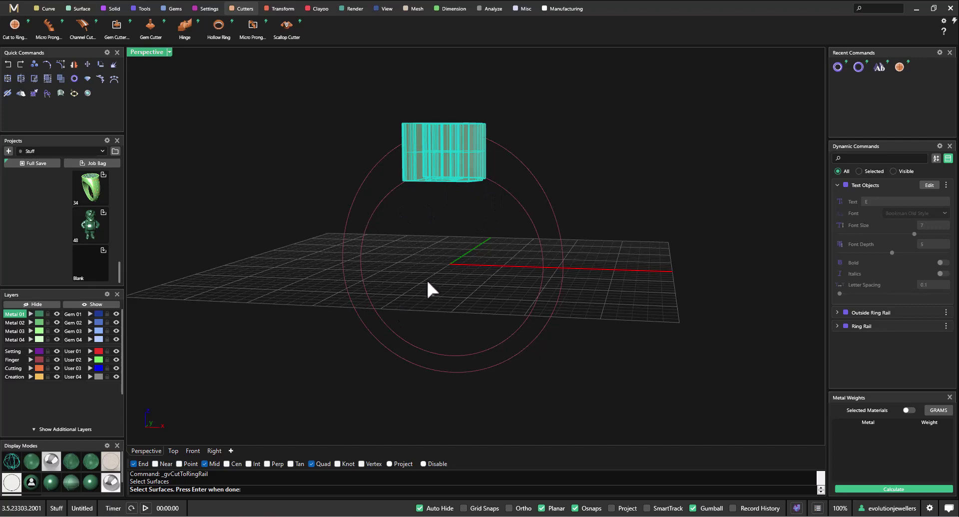
key(Return)
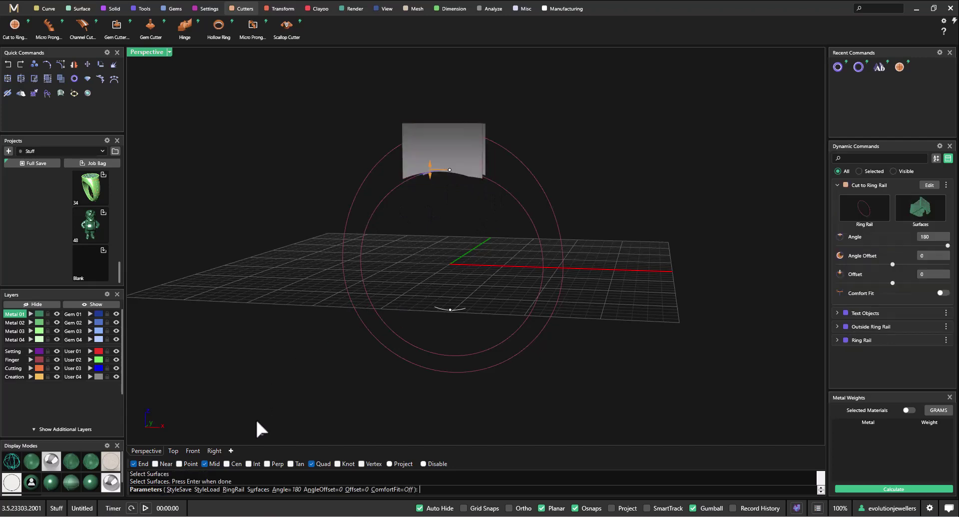
right_drag(440, 187, 502, 212)
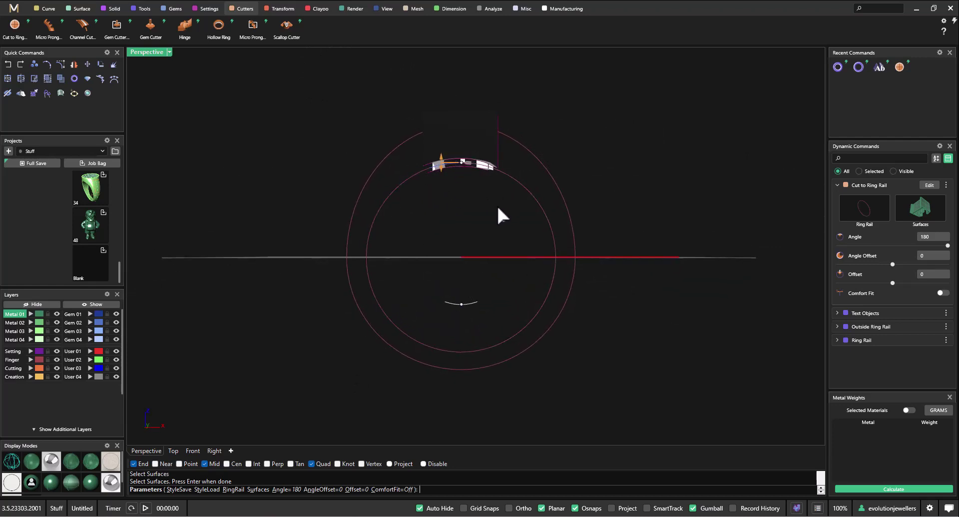
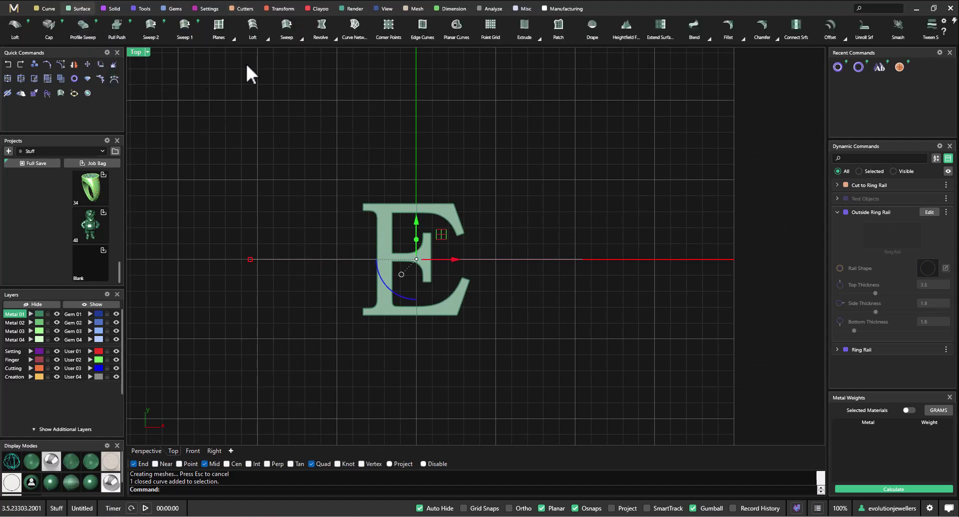
- Extrude the outside ring rail to both sides as an open surface wide enough to extend past the letter's upper and lower edges
click(527, 33)
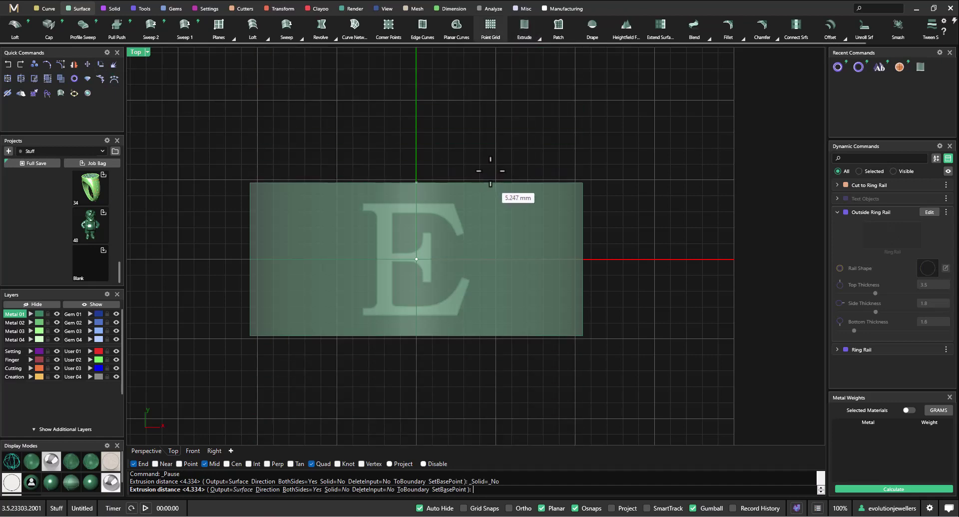
click(489, 166)
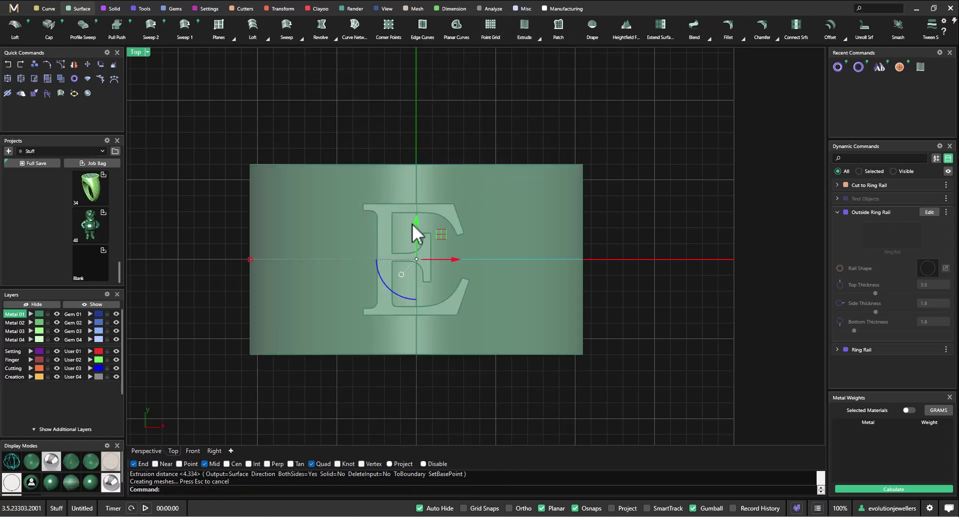
double_click(142, 53)
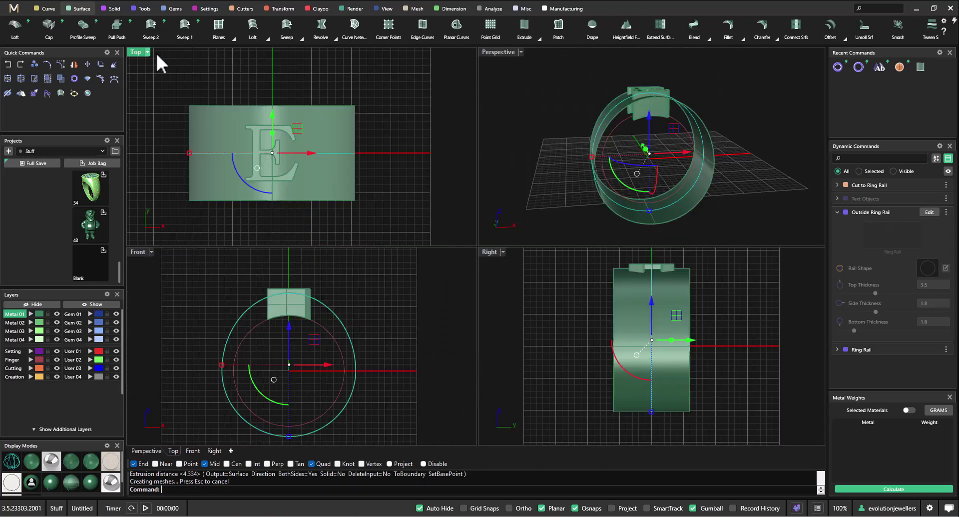
- Split the letter E with the extruded rail surface and delete the part of the letter above it
double_click(496, 53)
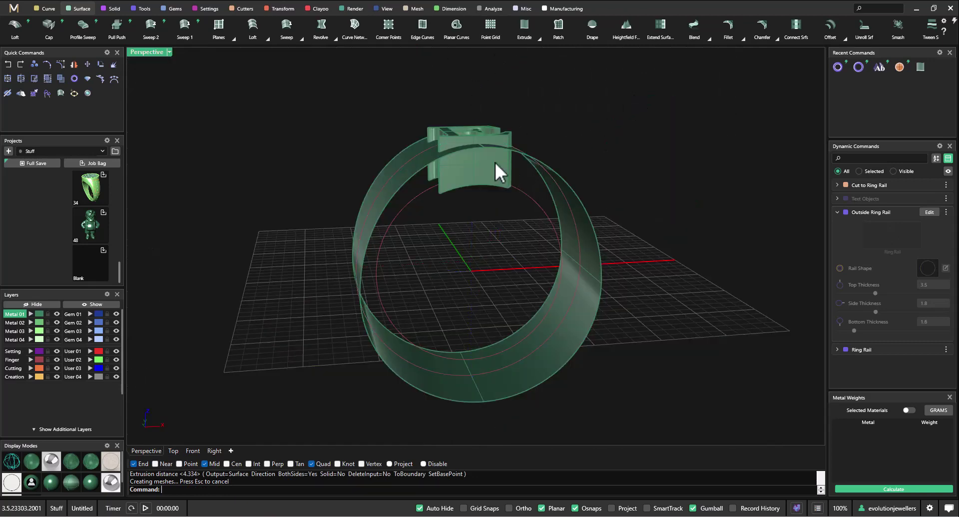
scroll(495, 169, up, 8)
scroll(500, 160, down, 8)
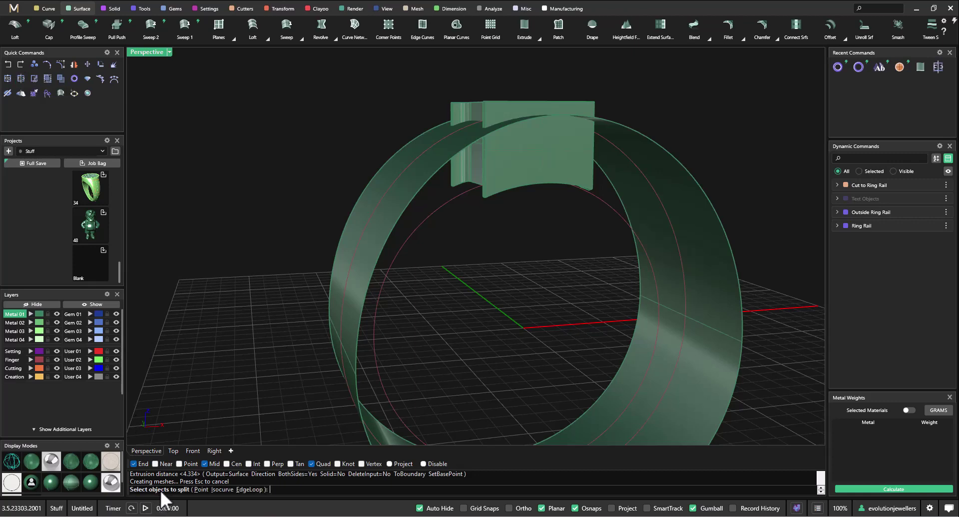
click(507, 164)
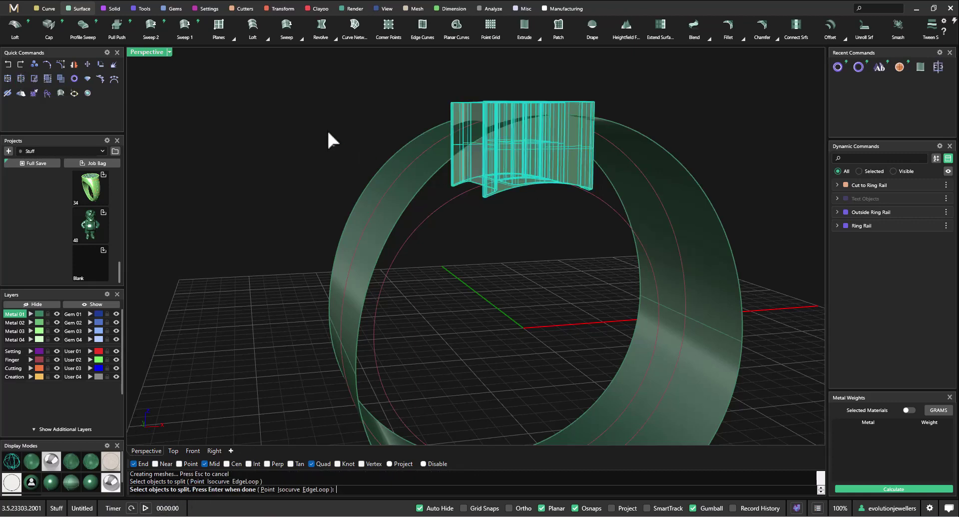
key(Return)
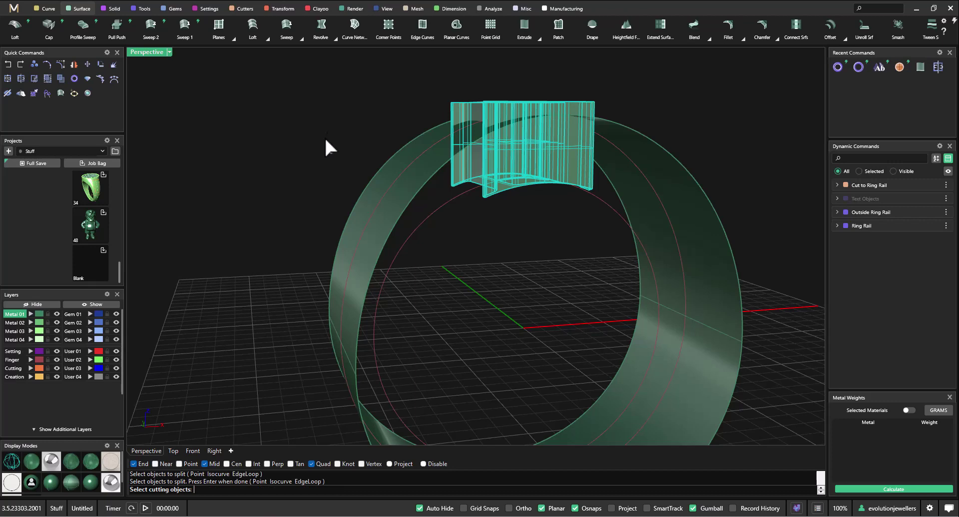
click(348, 240)
key(Return)
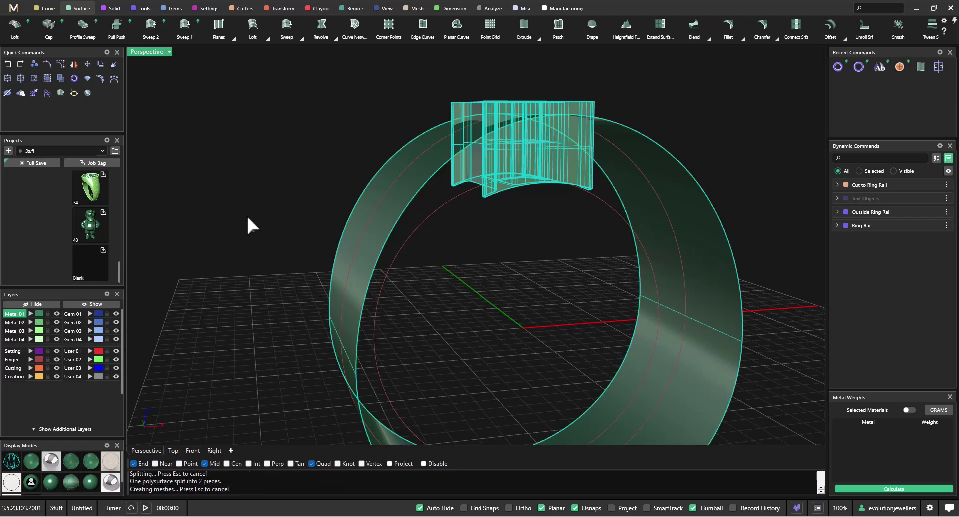
click(498, 111)
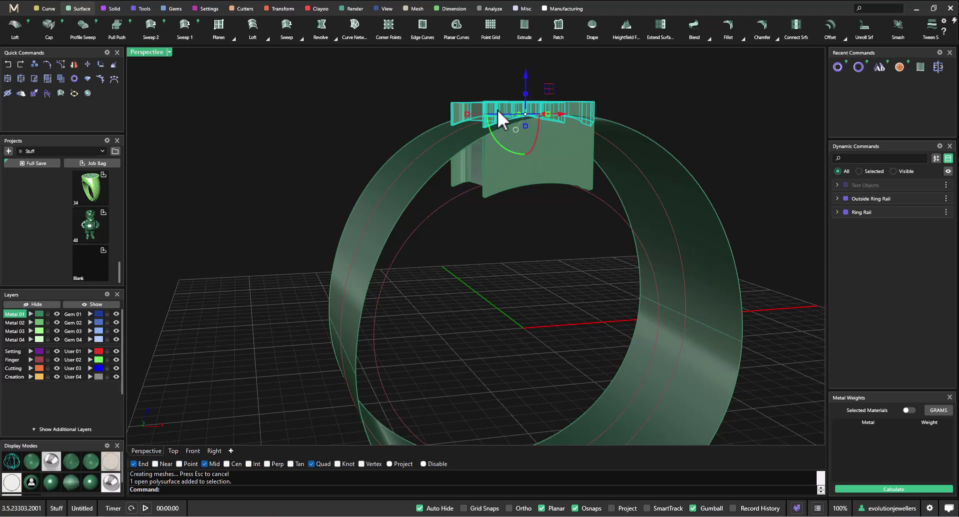
key(Delete)
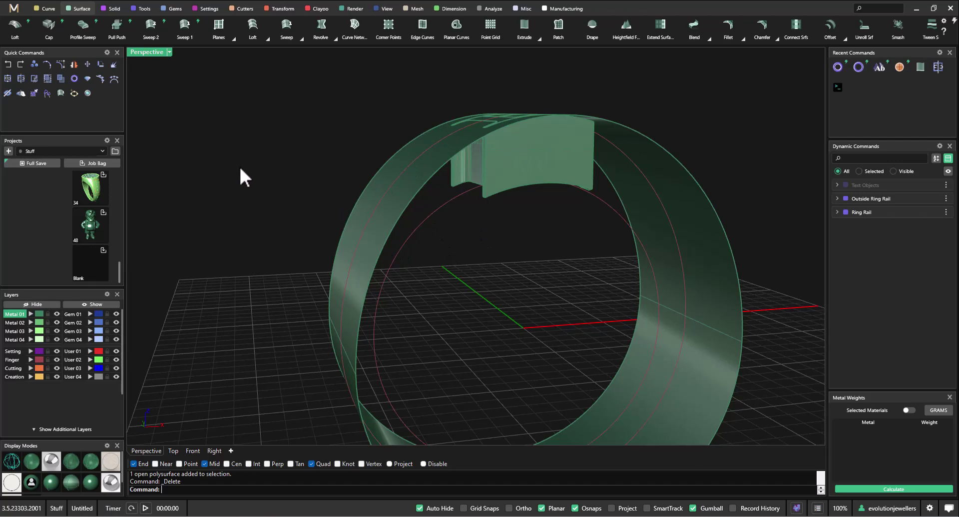
- Split the extruded rail surface with the letter E and delete the ring-shaped part outside the letter
click(21, 79)
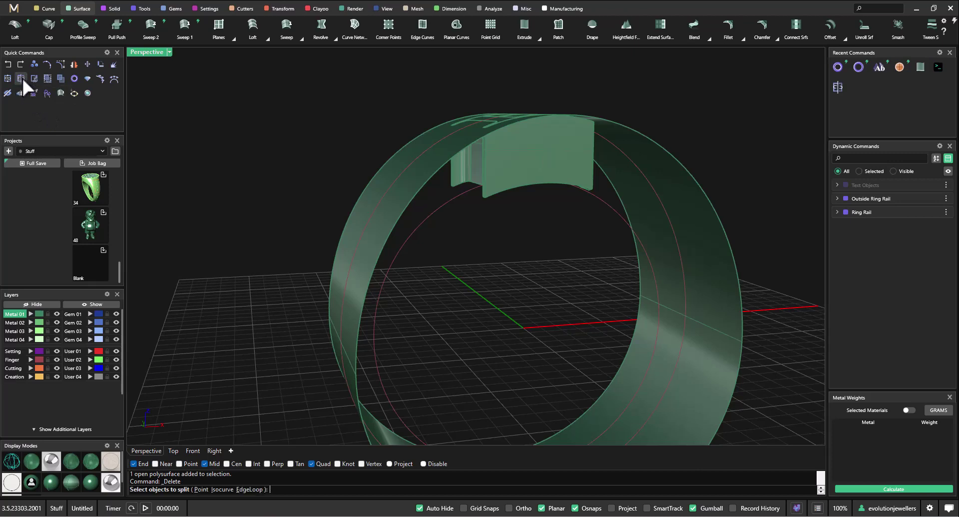
click(363, 197)
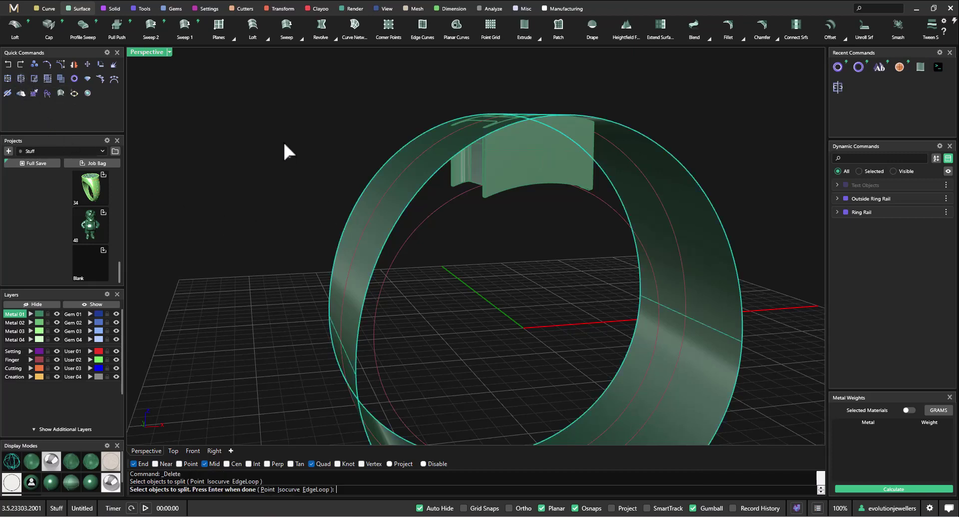
key(Return)
click(493, 165)
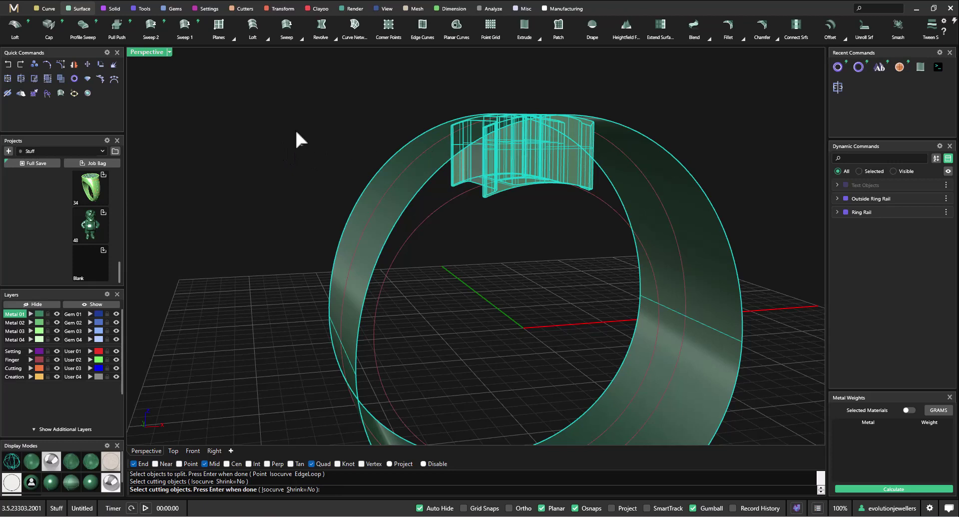
key(Return)
click(371, 199)
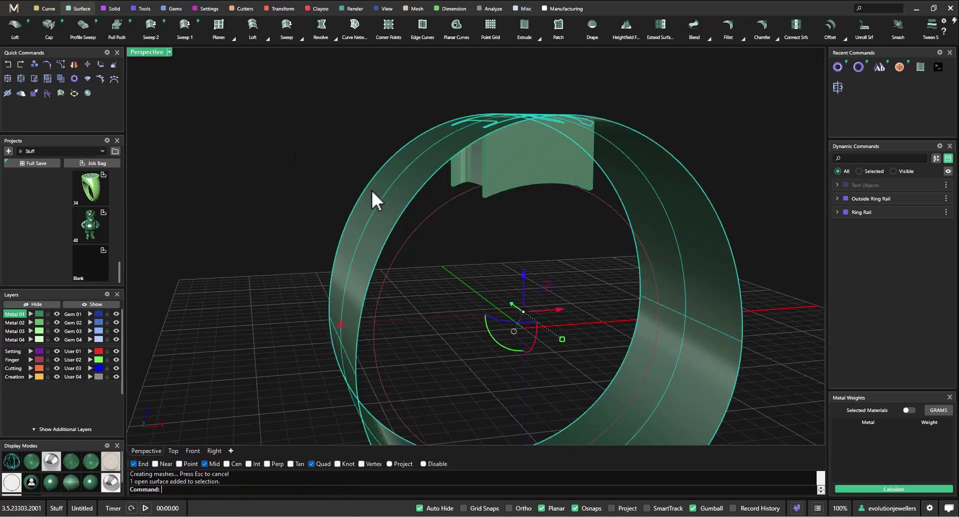
key(Delete)
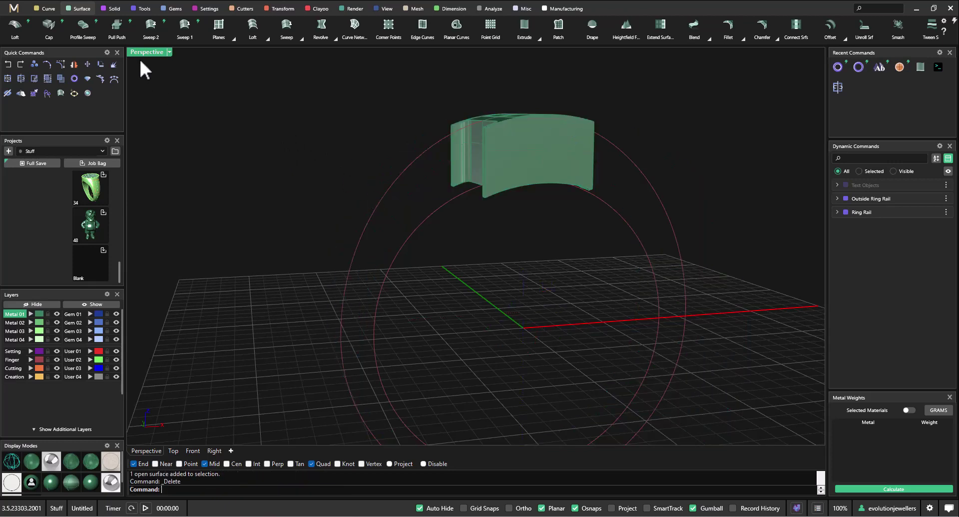
- Delete the small leftover surface piece near the upper part of the letter
right_drag(406, 100, 434, 253)
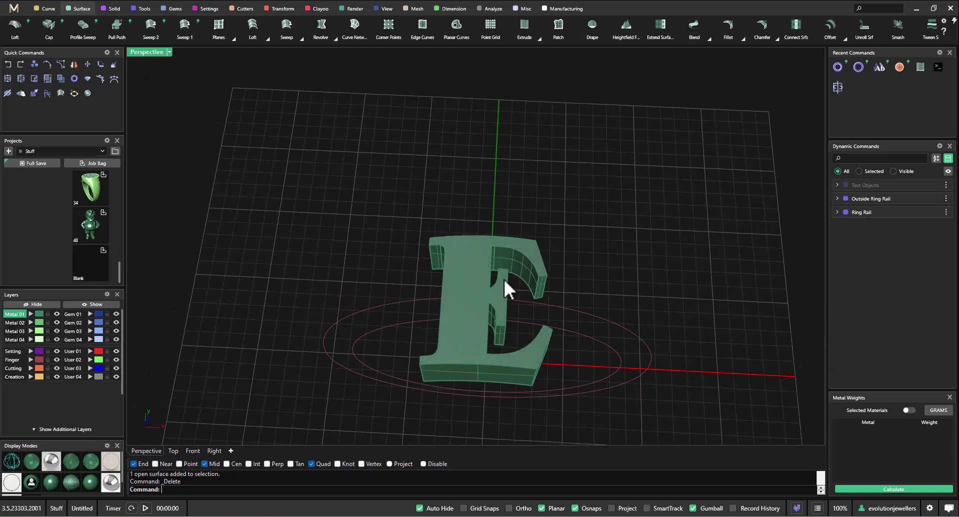
right_drag(505, 283, 448, 181)
click(451, 178)
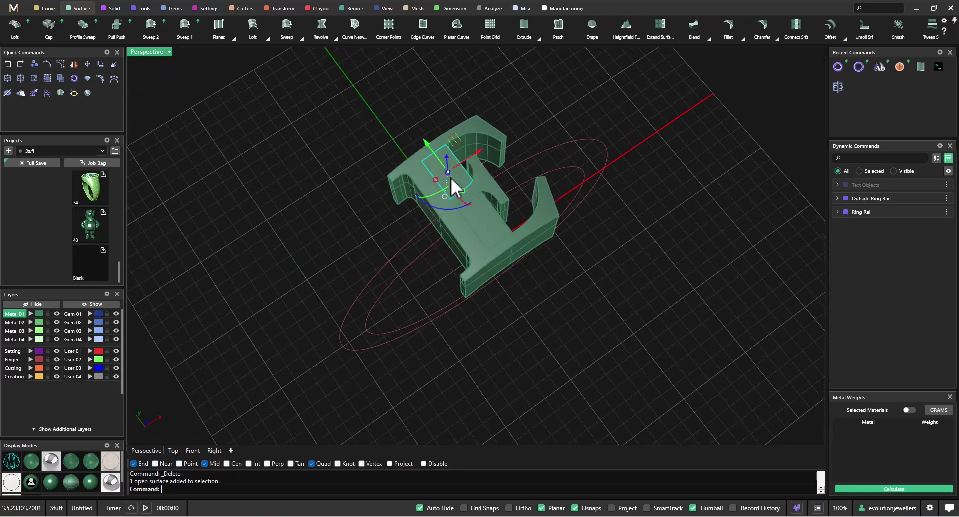
key(Delete)
- Join the letter body and its remaining curved top surfaces into one polysurface
right_drag(489, 221, 520, 248)
scroll(455, 180, up, 5)
click(429, 141)
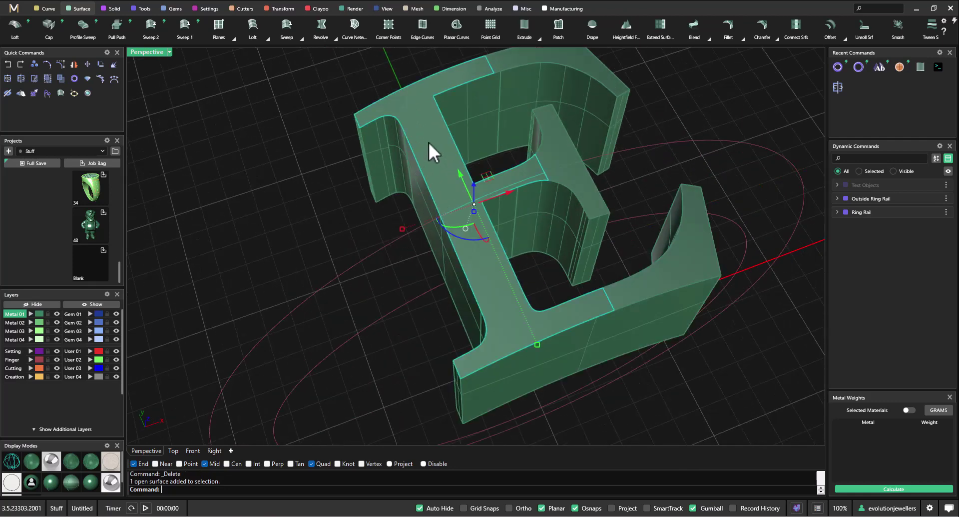
click(525, 78)
key(Escape)
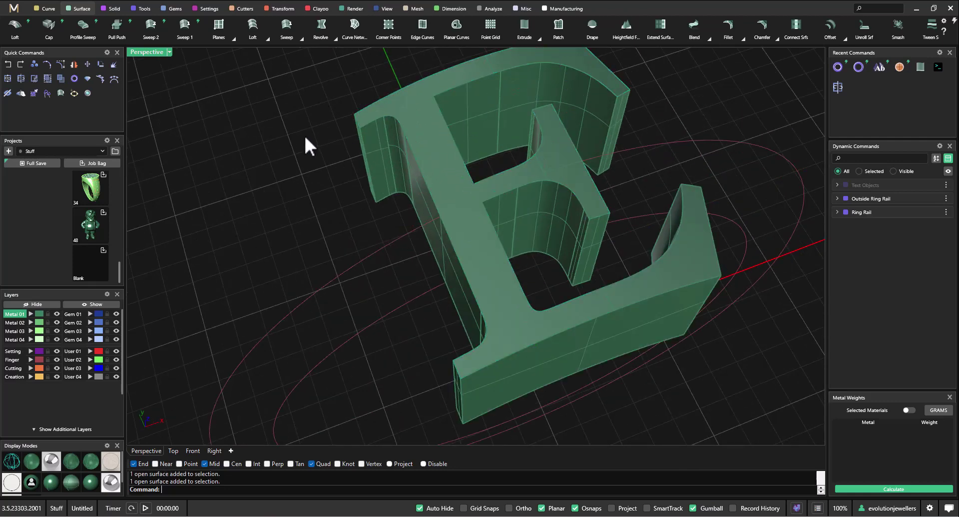
scroll(380, 169, down, 5)
drag(329, 115, 468, 238)
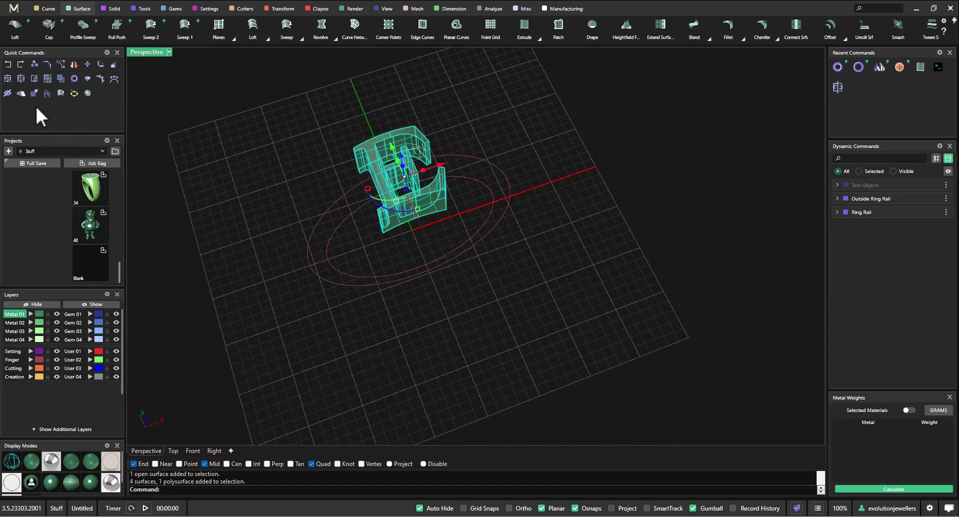
click(8, 80)
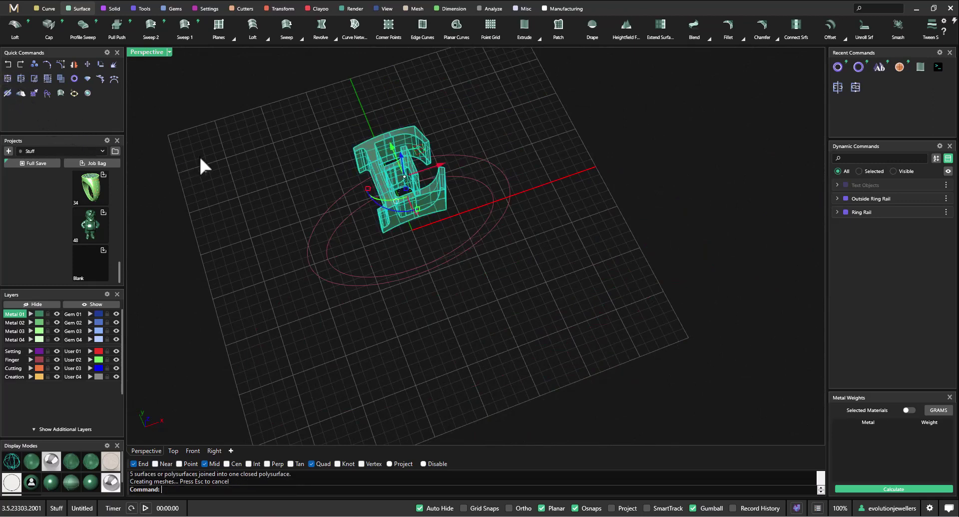
click(378, 214)
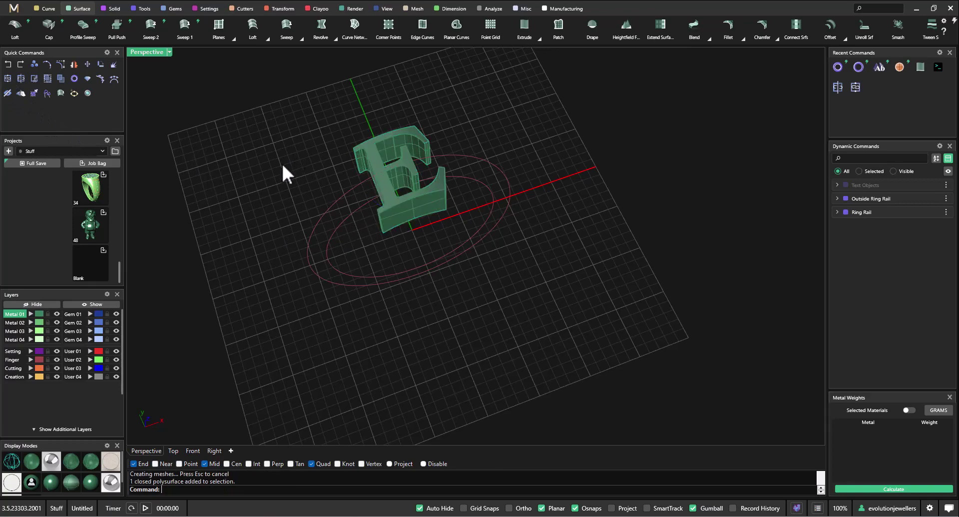
right_drag(376, 268, 376, 210)
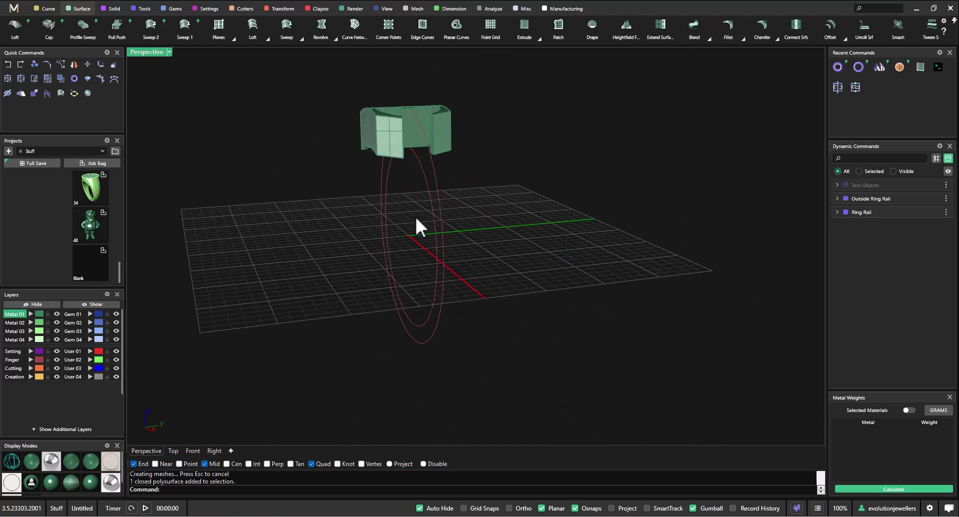
right_drag(429, 180, 465, 200)
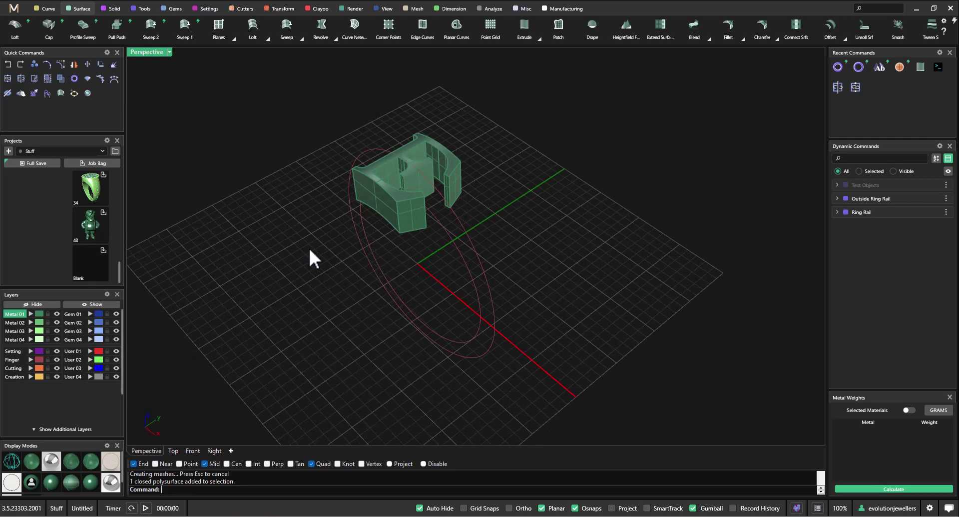
right_drag(331, 260, 427, 287)
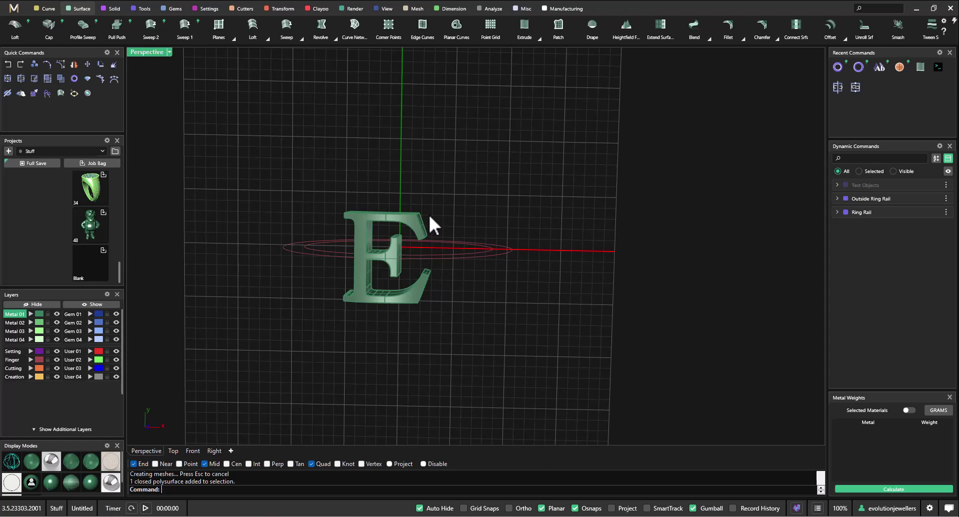
right_drag(299, 299, 391, 198)
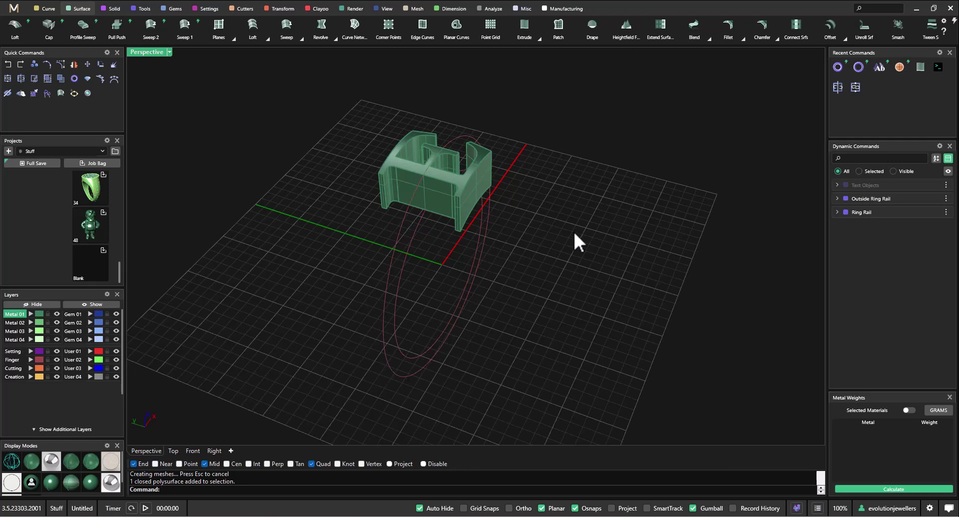
right_drag(576, 239, 313, 214)
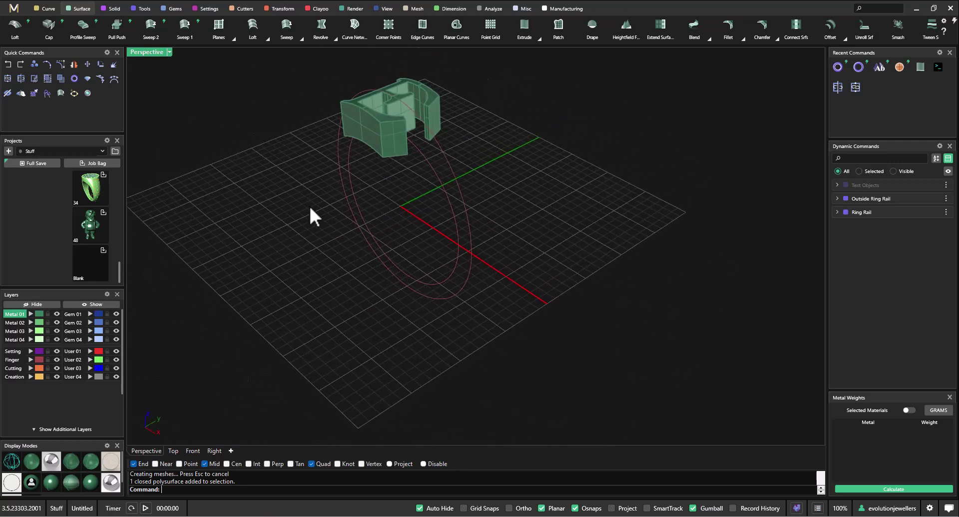
- Draw a start-end-direction arc from the bottom edge midpoint of the E's lower arm tip, curving outward to just above the horizontal axis in the top view
click(50, 9)
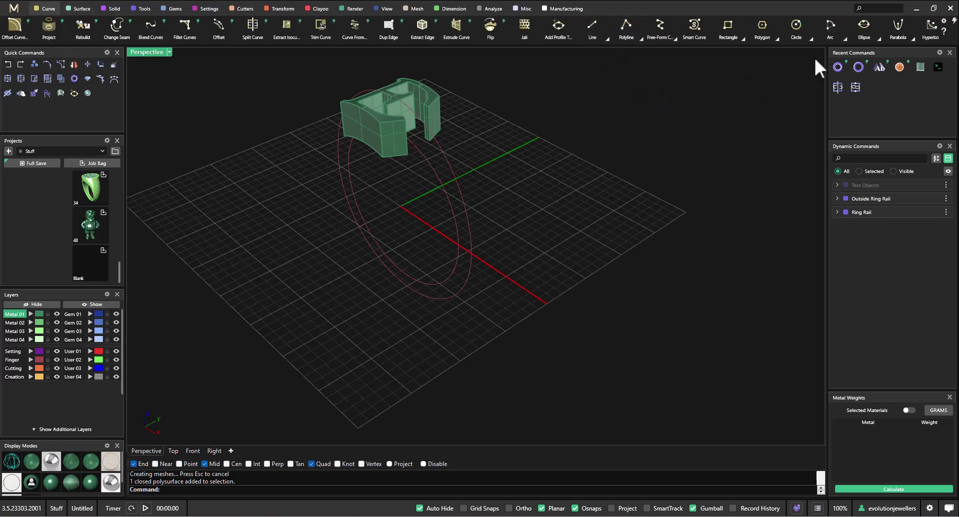
mouse_move(848, 42)
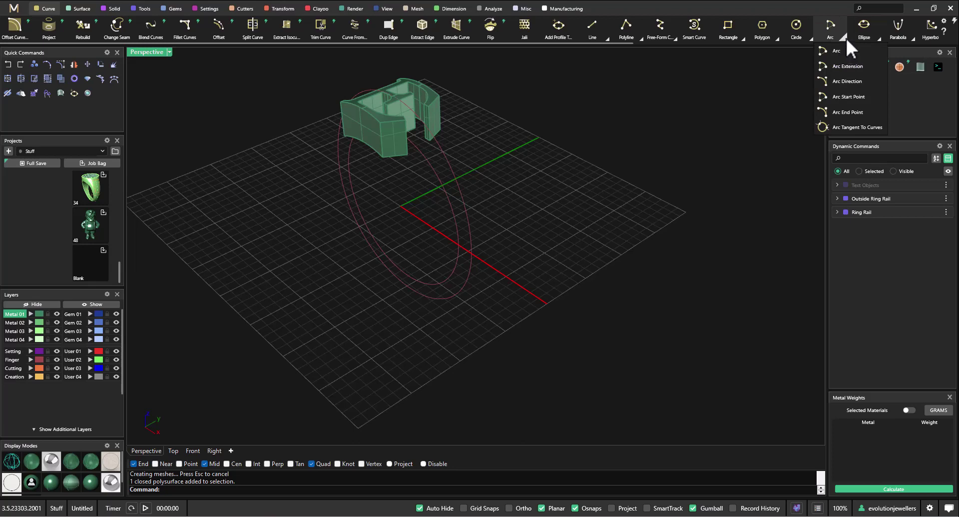
click(847, 96)
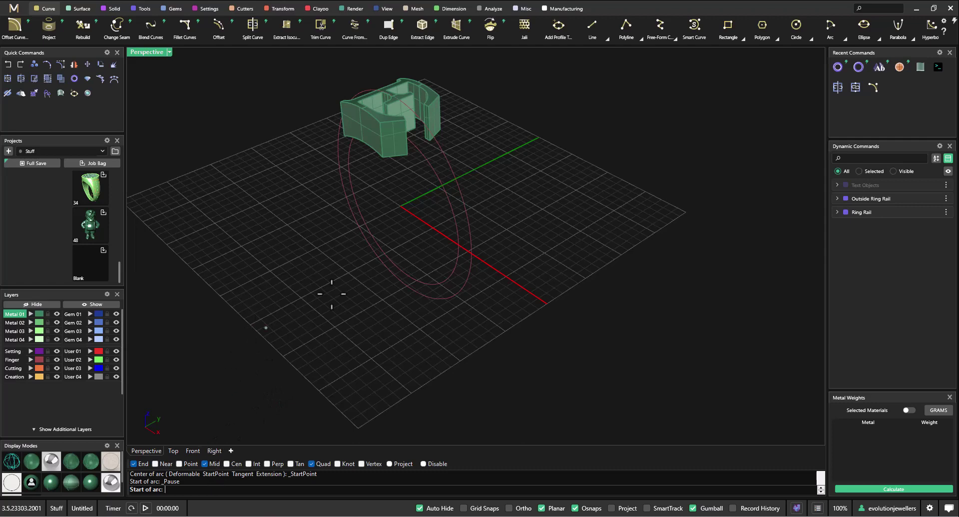
click(398, 160)
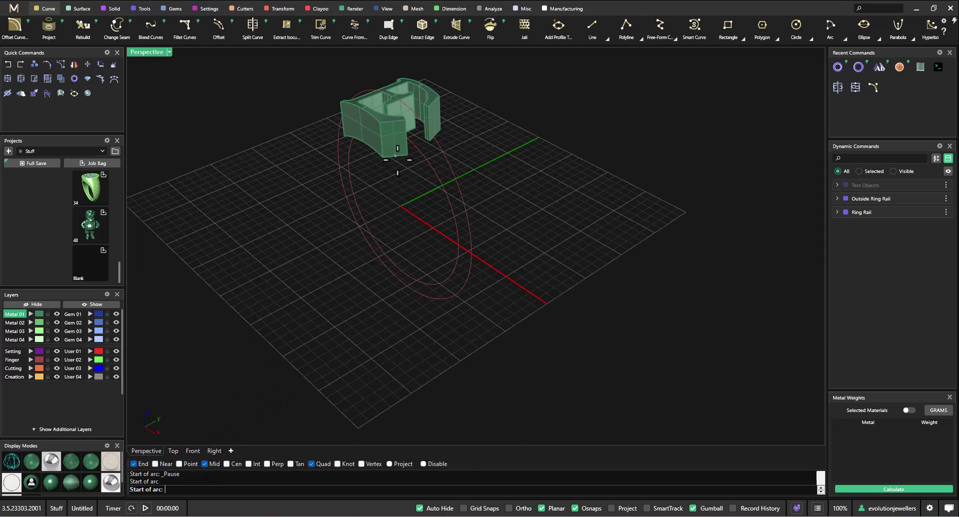
double_click(148, 50)
double_click(134, 51)
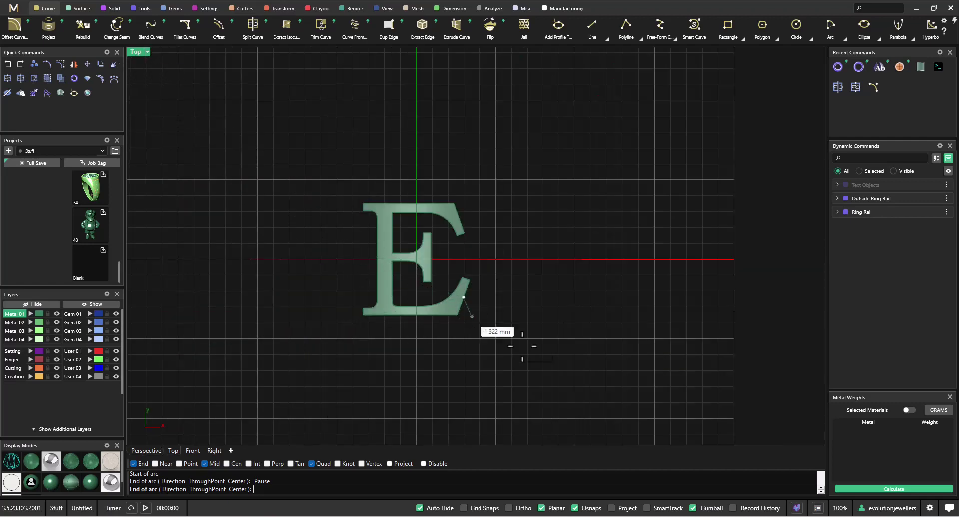
click(598, 246)
click(550, 250)
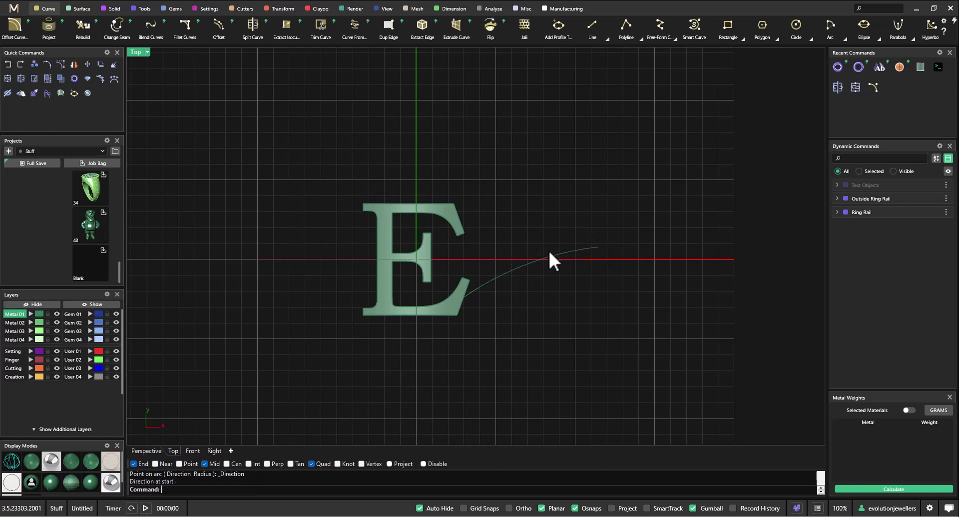
- Move the arc to the User 01 layer and make that layer current
click(509, 272)
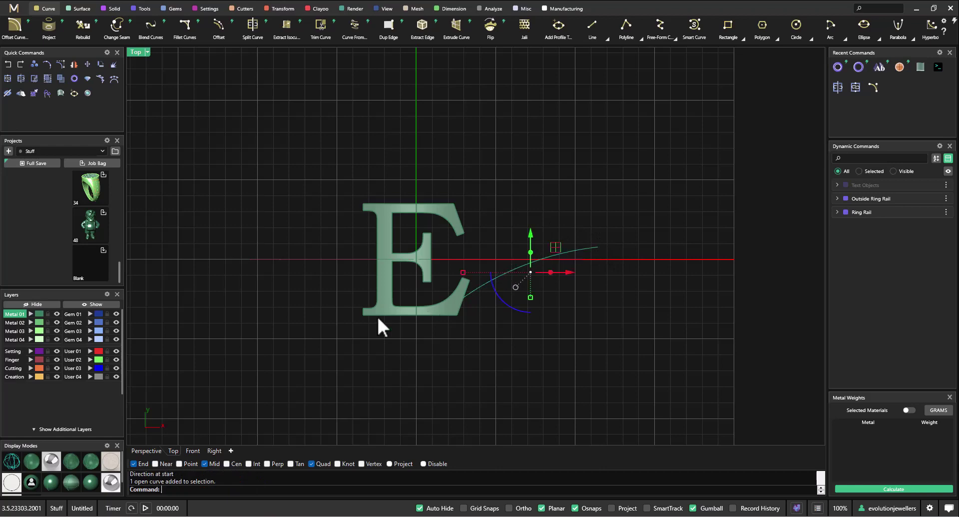
click(89, 351)
click(73, 351)
click(249, 345)
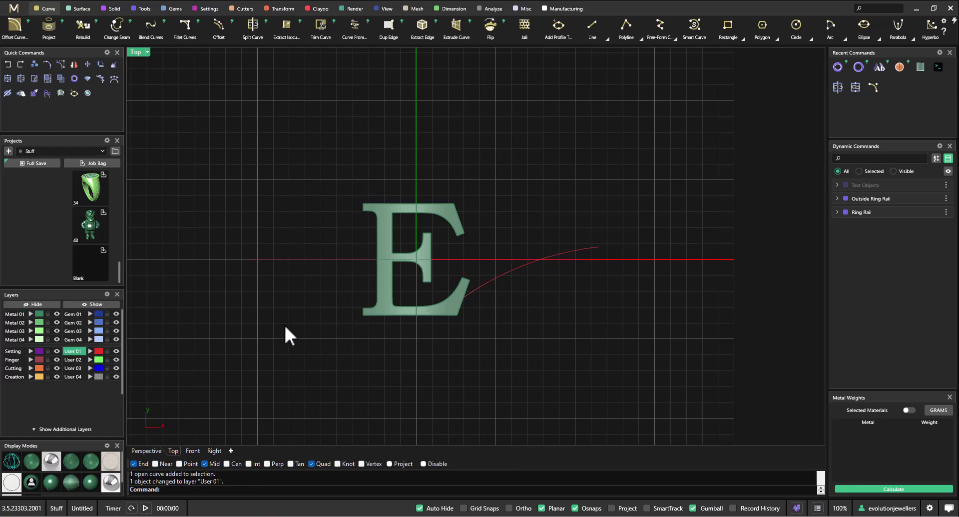
- Draw a start-end-direction arc from the bottom edge midpoint of the E's upper arm tip, curving outward across the first arc to below the horizontal axis
double_click(139, 49)
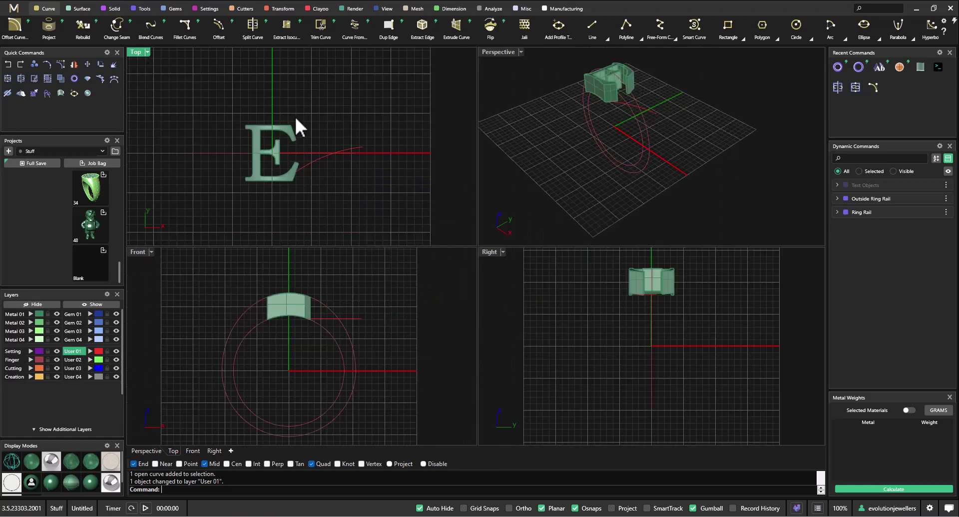
click(695, 93)
key(Return)
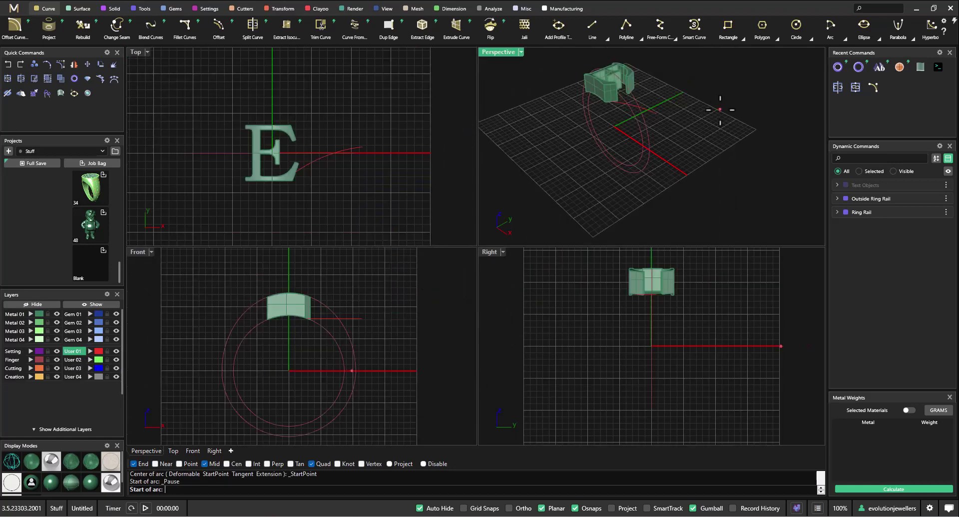
scroll(668, 111, up, 3)
scroll(637, 88, up, 3)
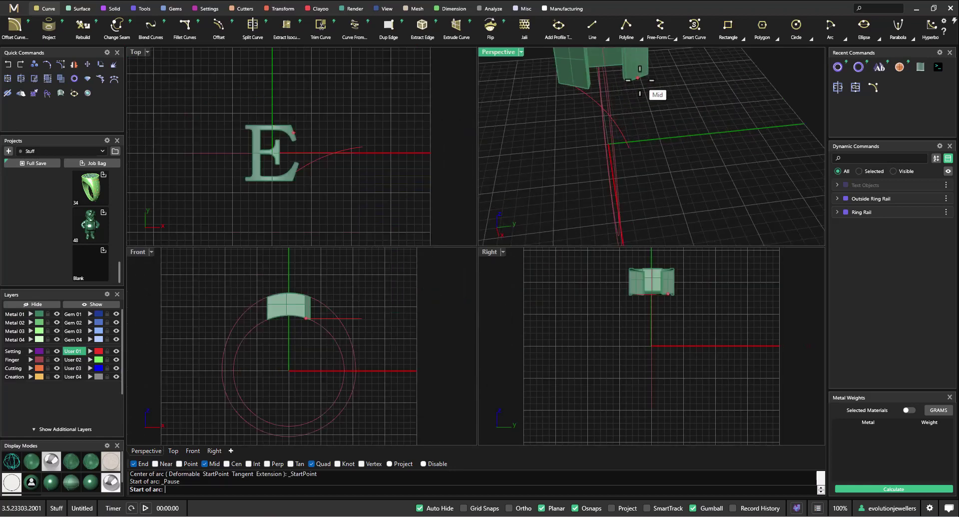
click(638, 78)
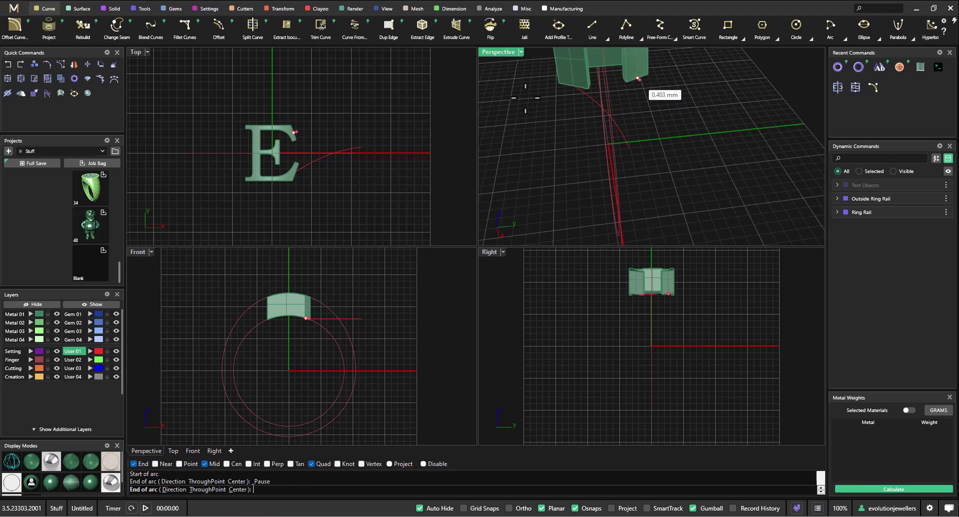
double_click(135, 51)
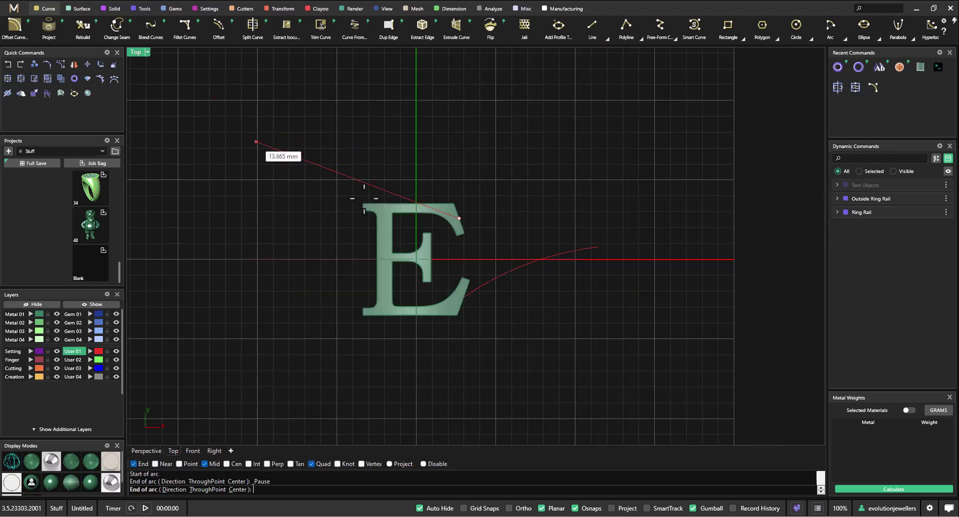
click(657, 299)
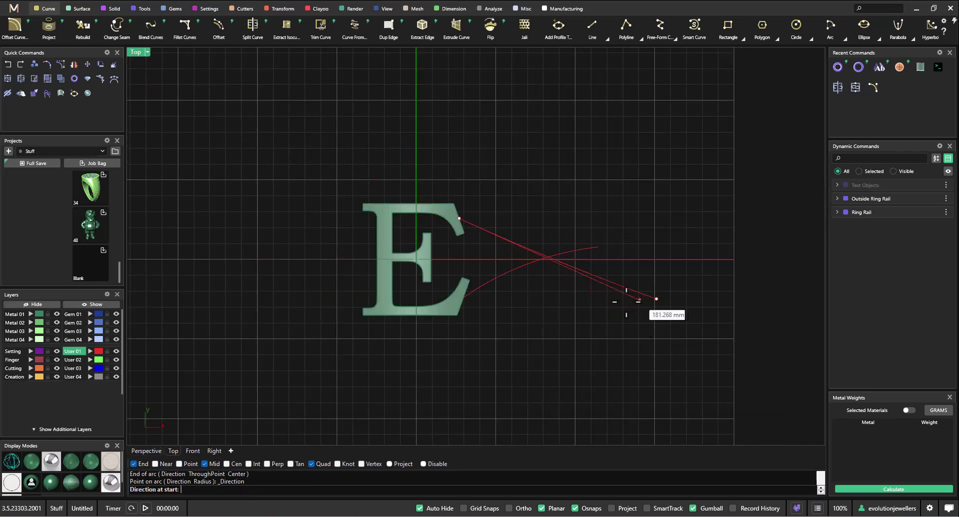
click(598, 300)
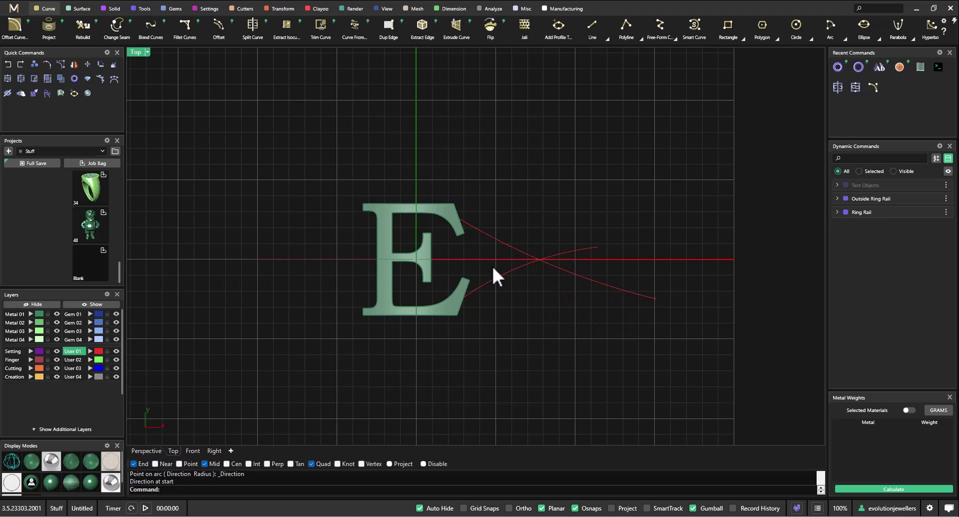
- Create a curve from two views using the lower arm's arc and the inner ring rail
double_click(137, 53)
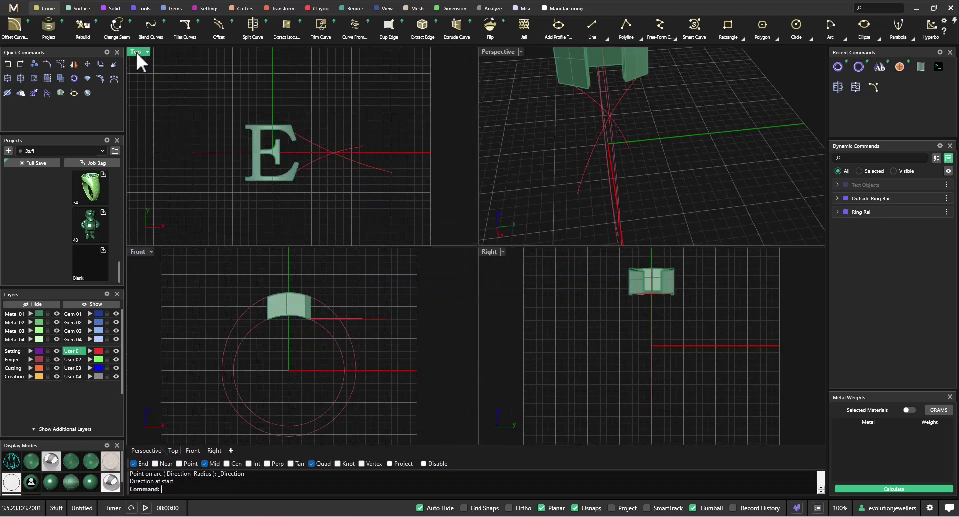
double_click(502, 52)
scroll(440, 189, down, 3)
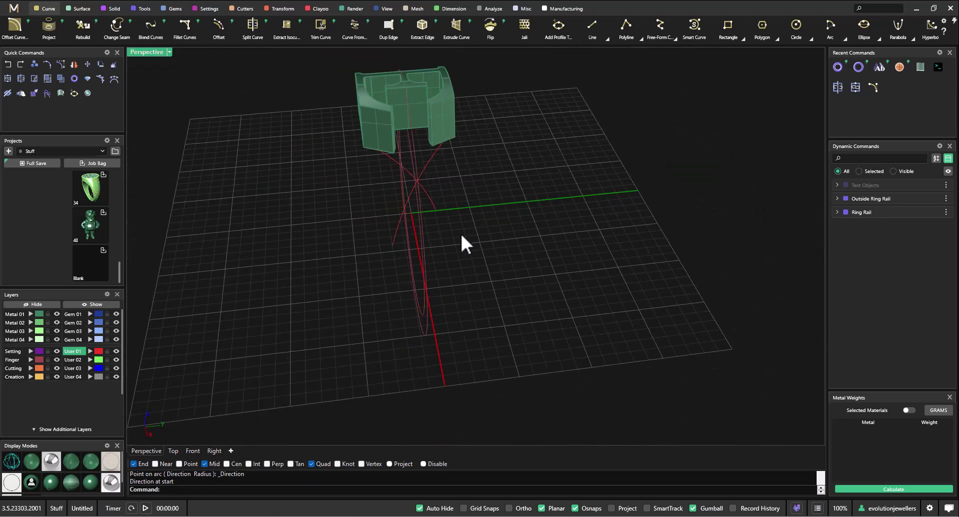
right_drag(429, 231, 525, 214)
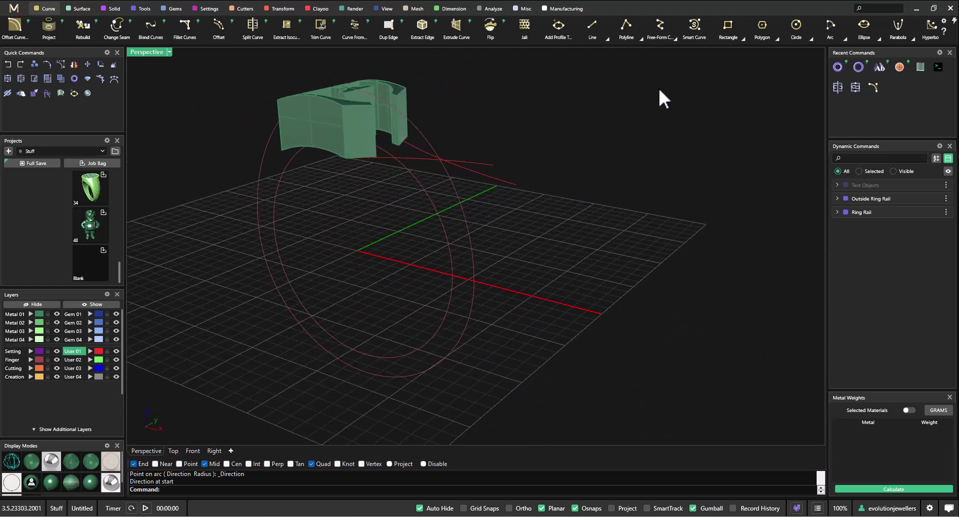
scroll(699, 35, down, 5)
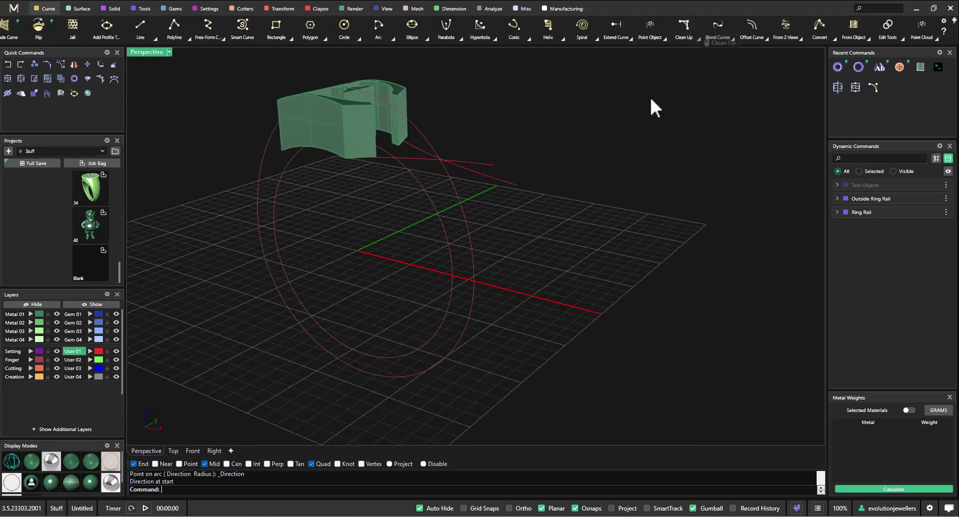
click(786, 30)
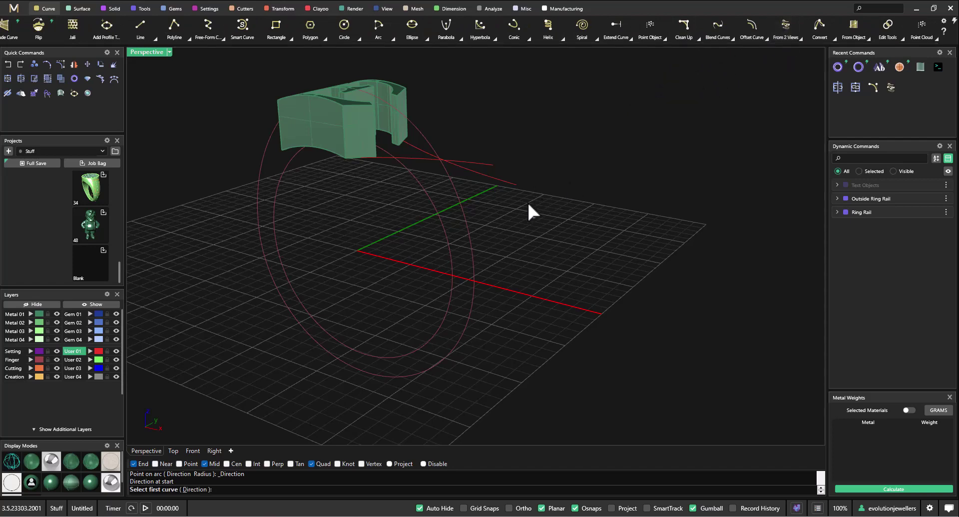
click(385, 159)
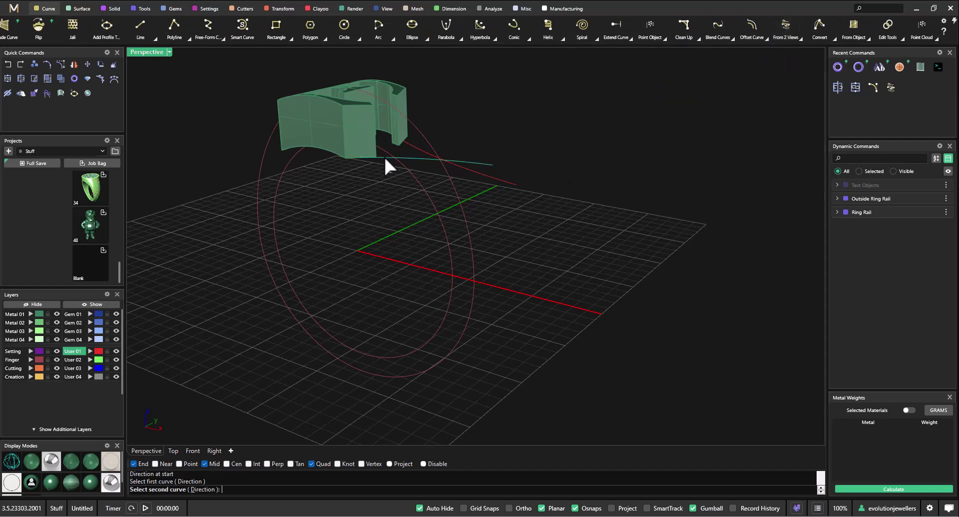
click(422, 185)
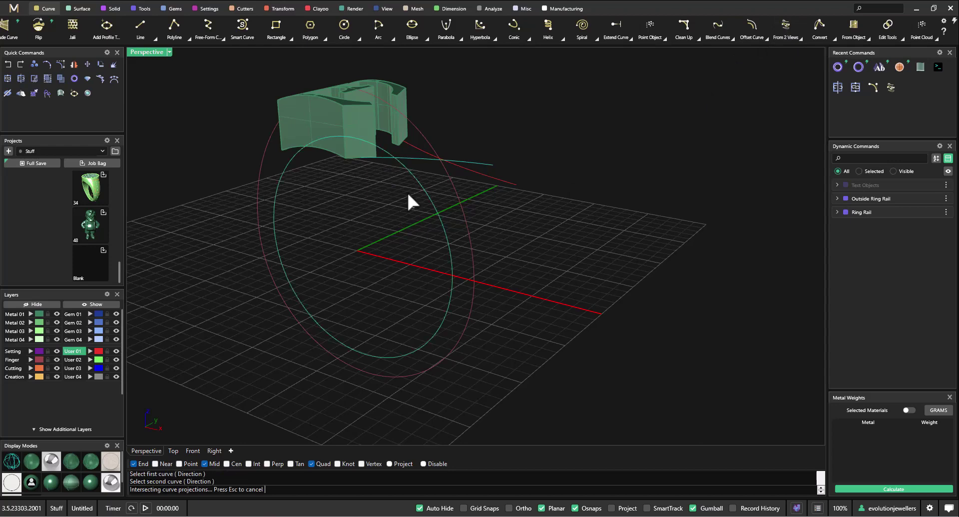
right_drag(401, 230, 520, 260)
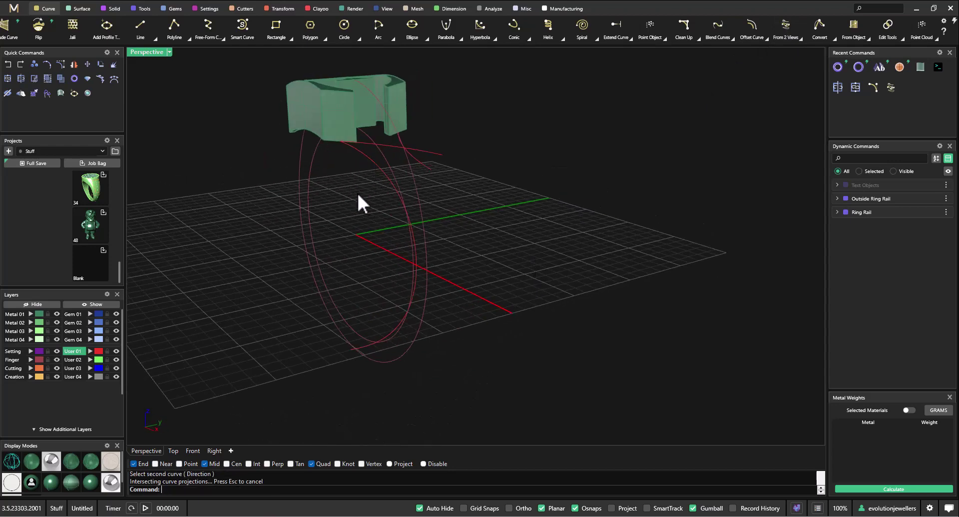
right_drag(358, 195, 401, 214)
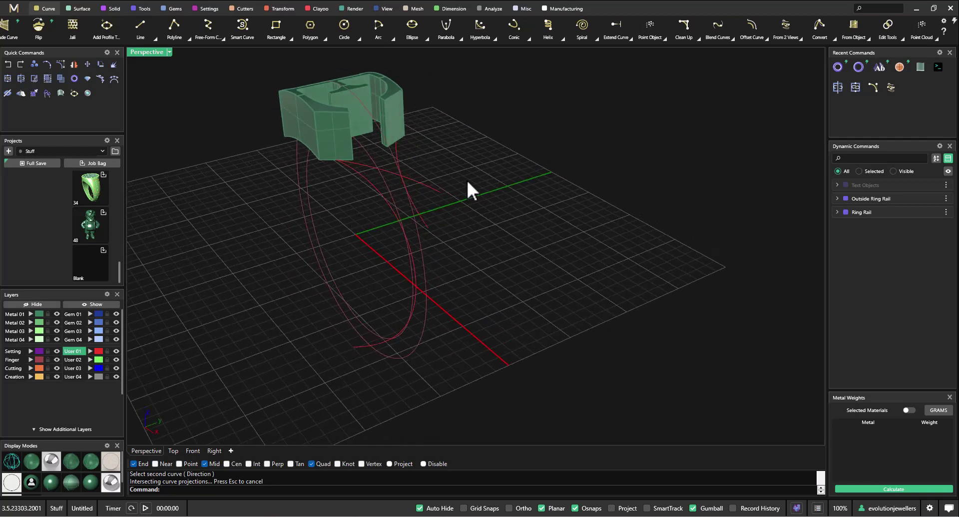
- Create a curve from two views using the upper arm's arc and the inner ring rail
right_click(457, 196)
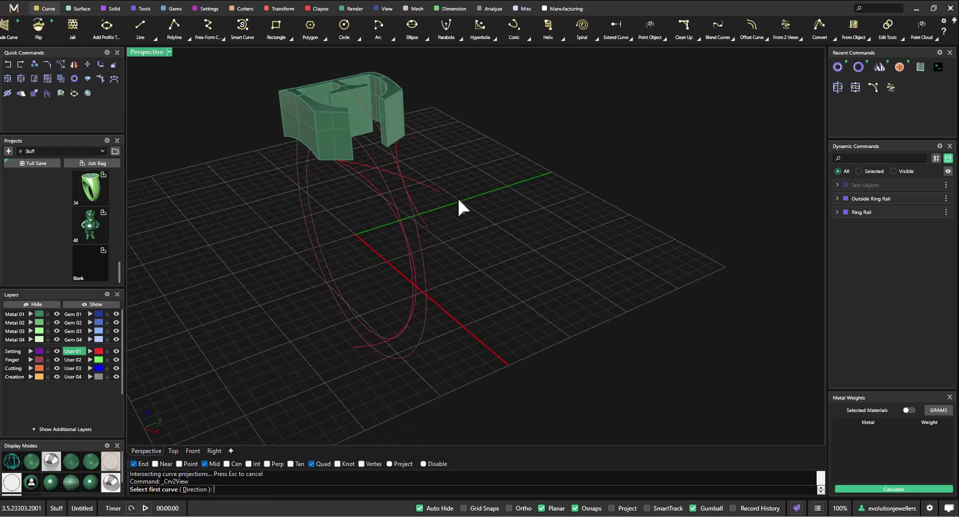
click(427, 225)
click(390, 196)
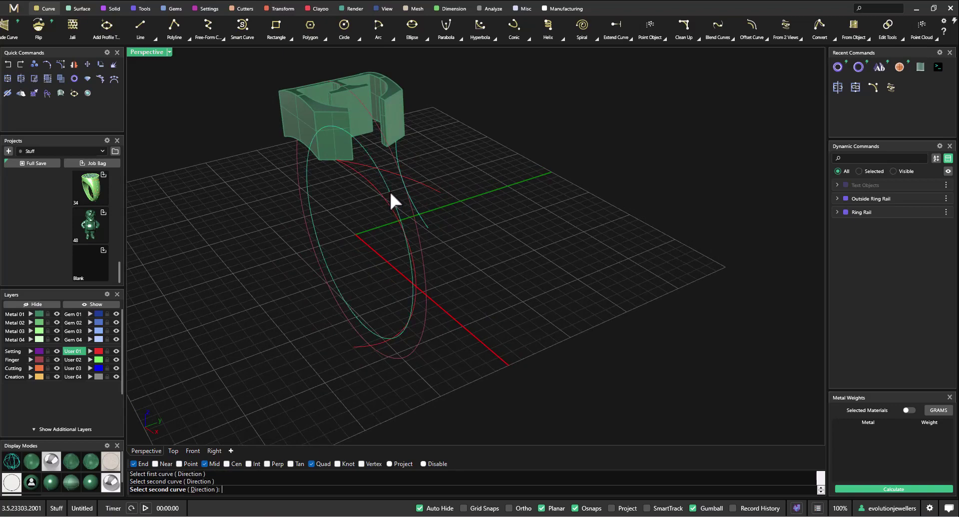
right_drag(565, 226, 424, 193)
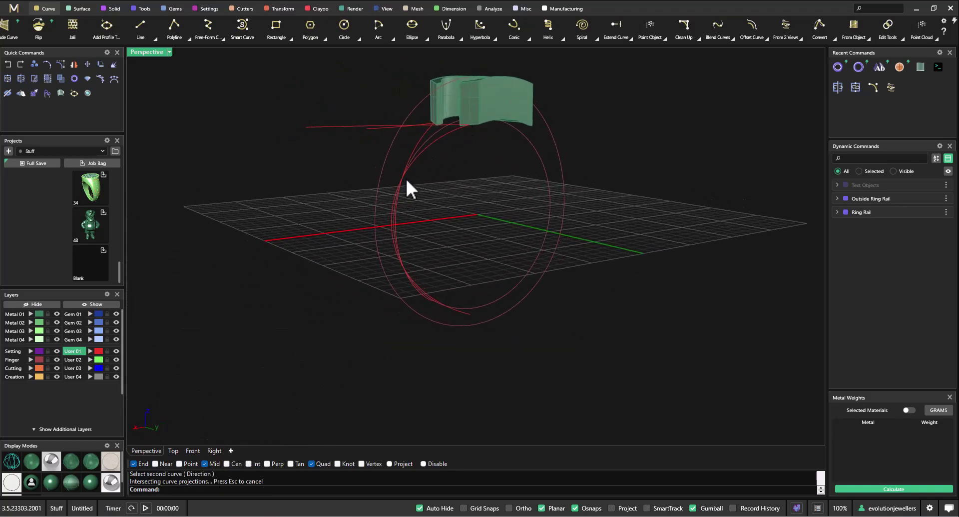
right_drag(420, 150, 396, 107)
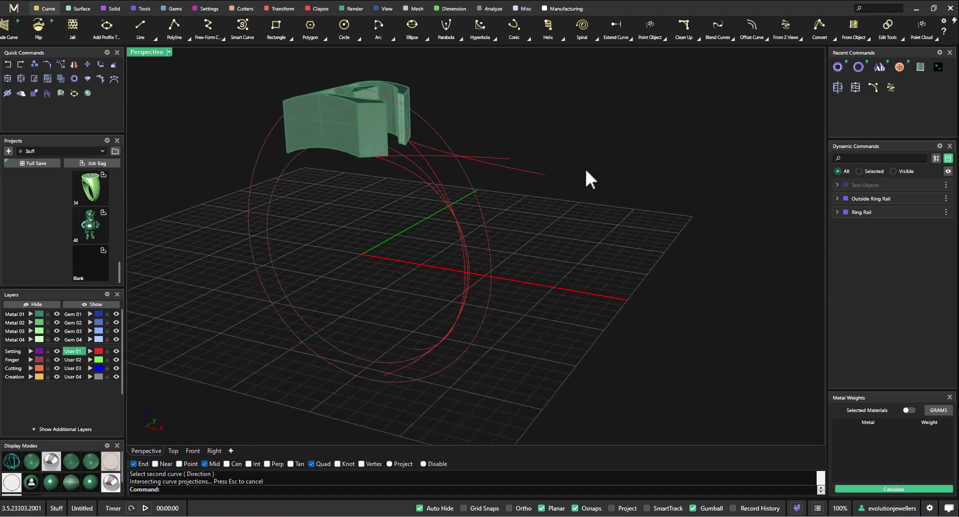
- Create a curve from two views using the lower arm's arc and the outside ring rail
key(Return)
right_drag(570, 167, 575, 205)
click(513, 224)
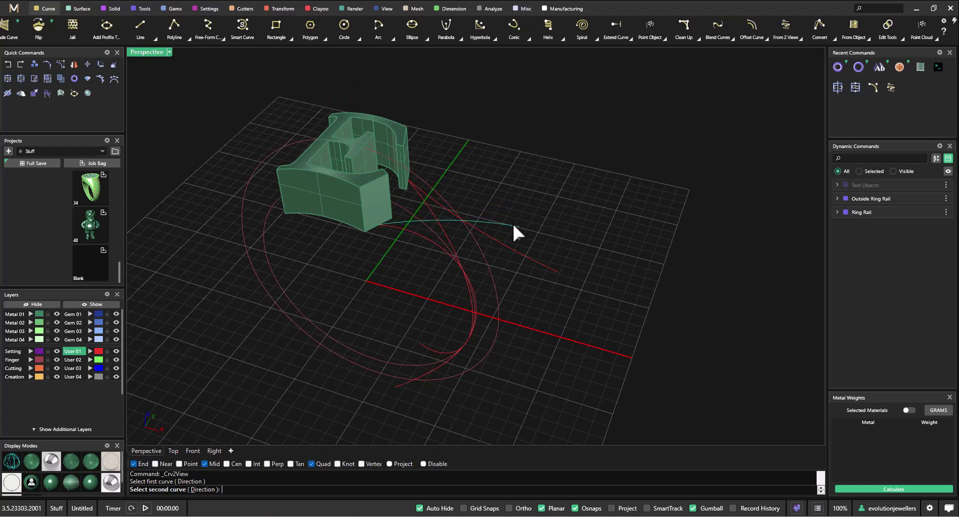
right_drag(443, 197, 437, 119)
click(436, 120)
right_drag(642, 214, 566, 223)
- Create a curve from two views using the upper arm's arc and the outside ring rail
right_click(516, 203)
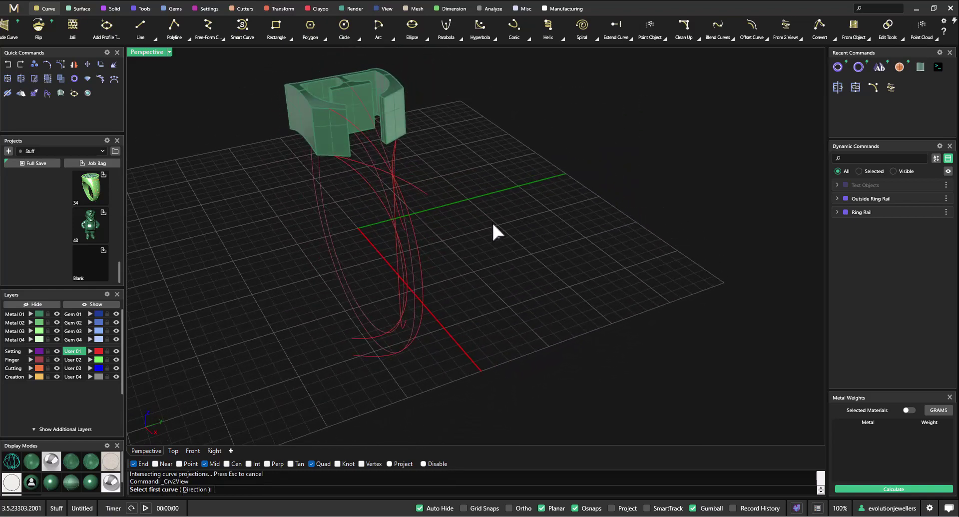
right_drag(491, 220, 576, 318)
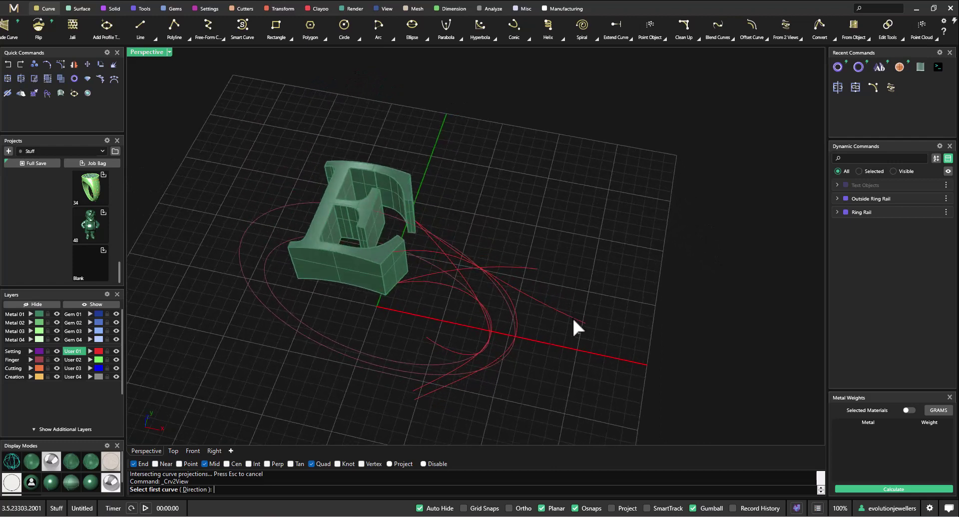
click(573, 321)
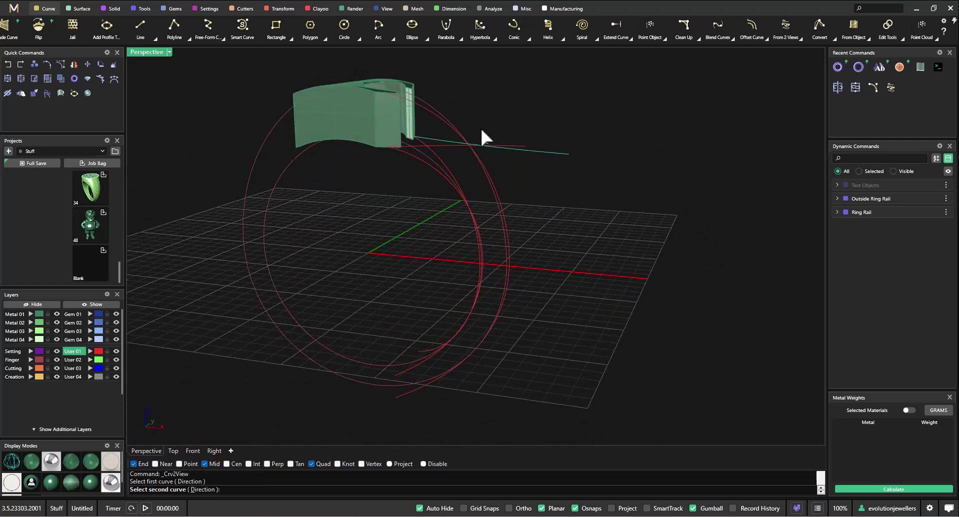
click(431, 104)
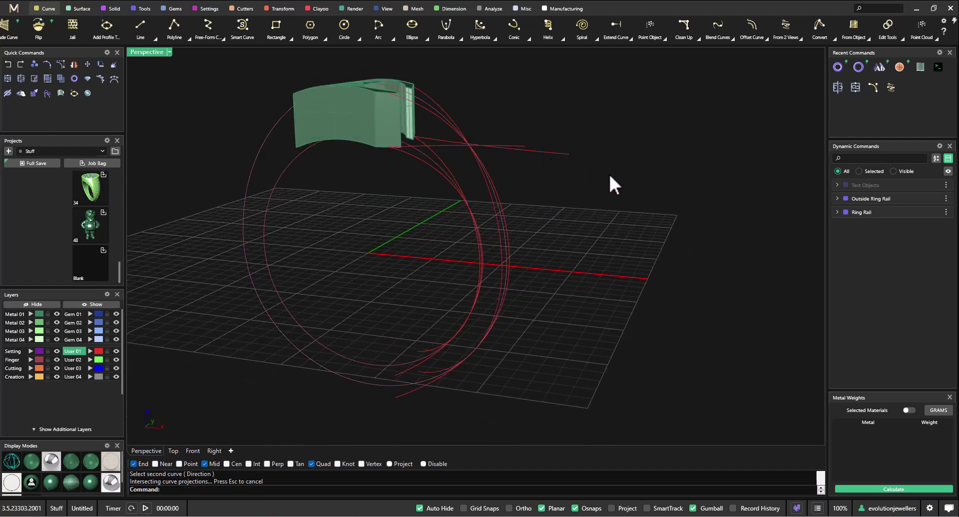
right_drag(611, 176, 454, 187)
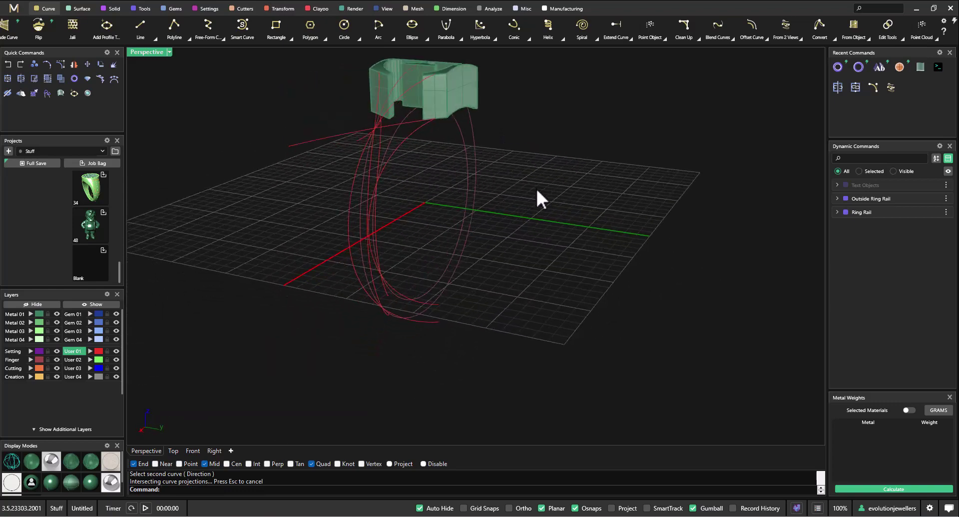
right_drag(663, 221, 590, 273)
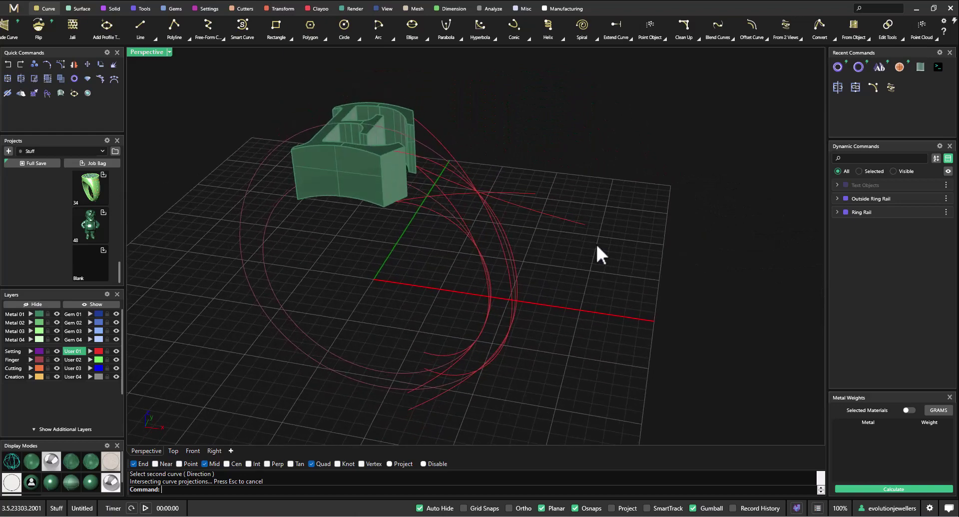
shift+right_drag(558, 284, 630, 258)
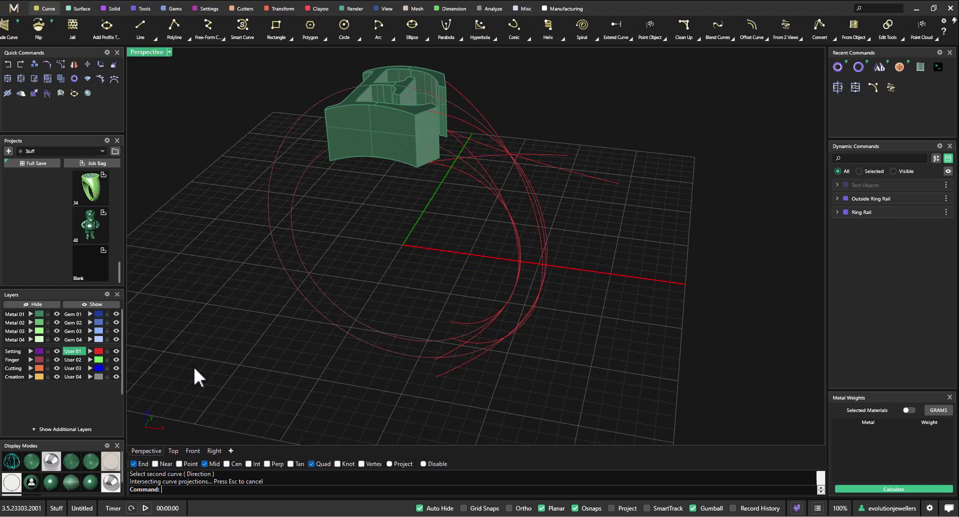
- Make the Creation layer current and select the bottom and both side edges of the lower arm's tip face for Duplicate Edge
click(15, 376)
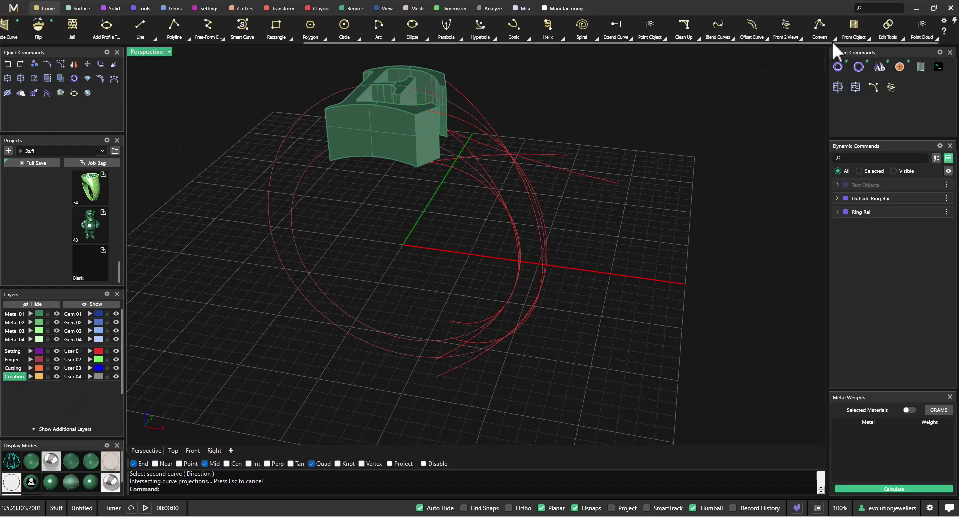
click(870, 42)
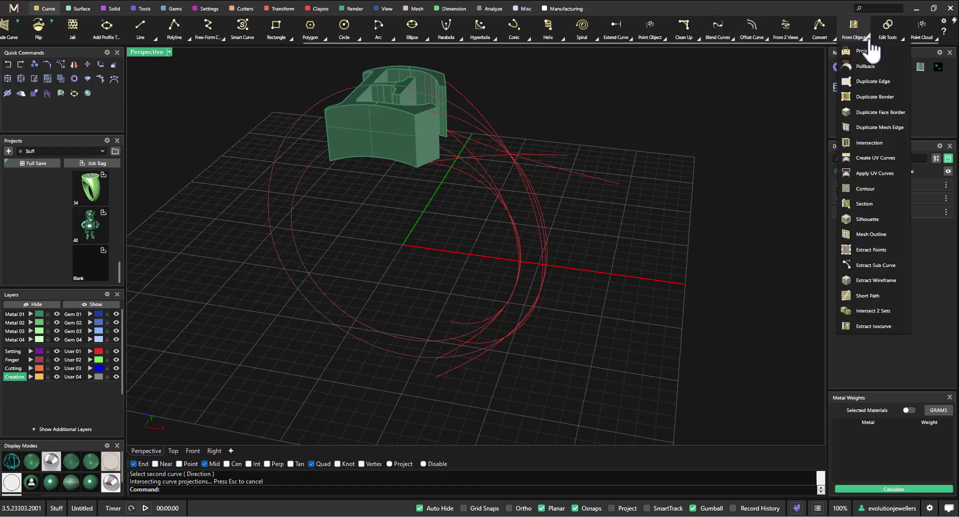
click(866, 82)
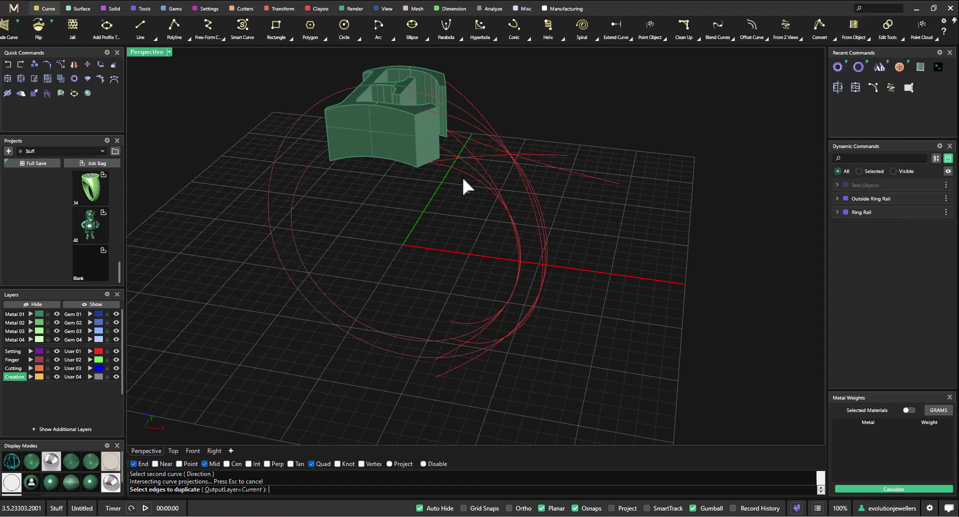
scroll(424, 165, up, 5)
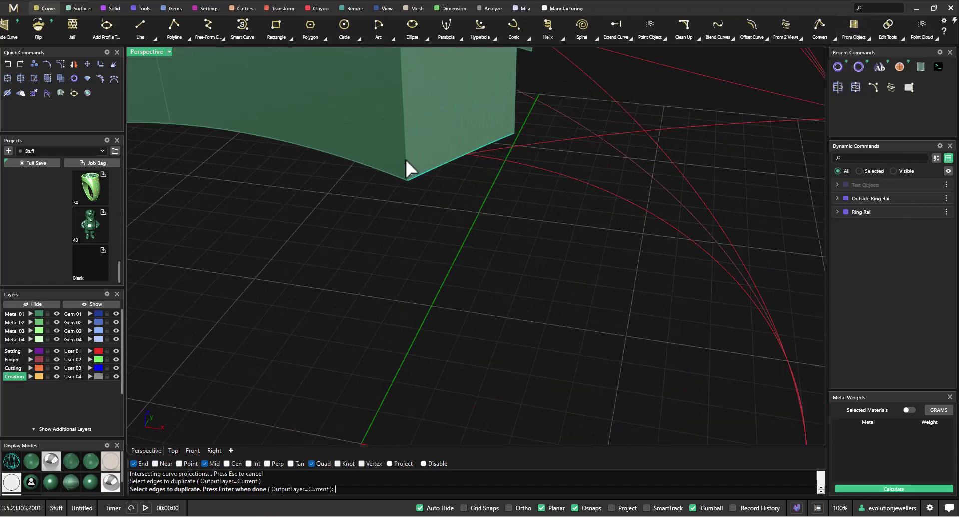
click(405, 159)
click(516, 111)
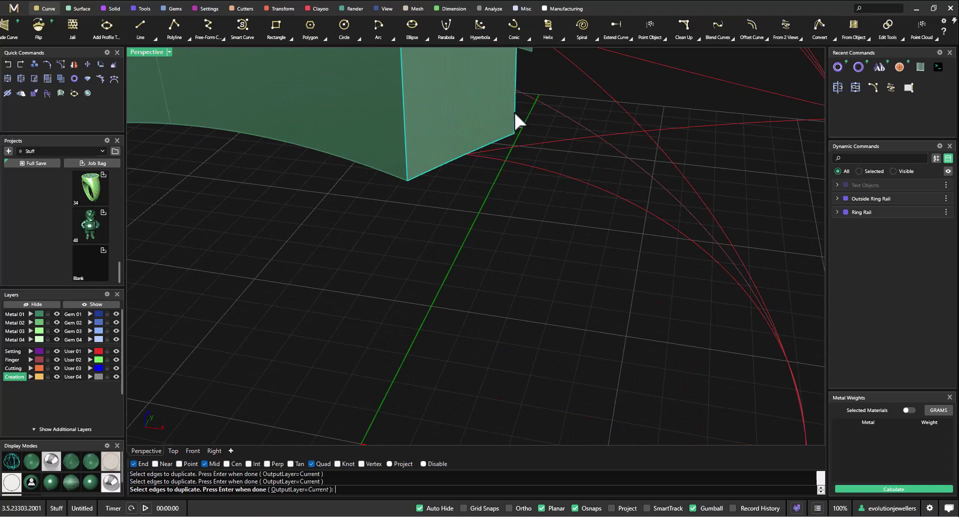
- Add the bottom and both side edges of the upper arm's tip face to the Duplicate Edge selection
scroll(515, 113, down, 5)
right_drag(580, 110, 437, 128)
scroll(436, 120, up, 5)
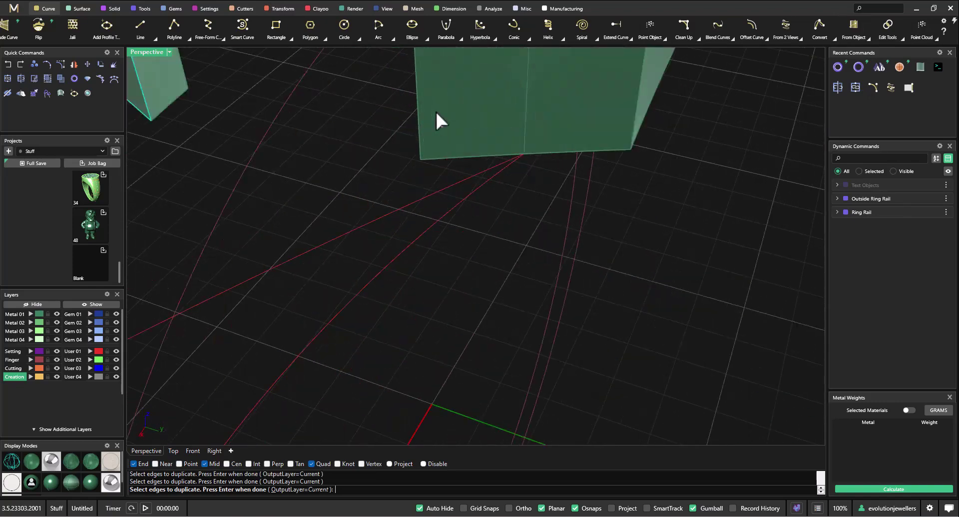
click(422, 136)
click(439, 157)
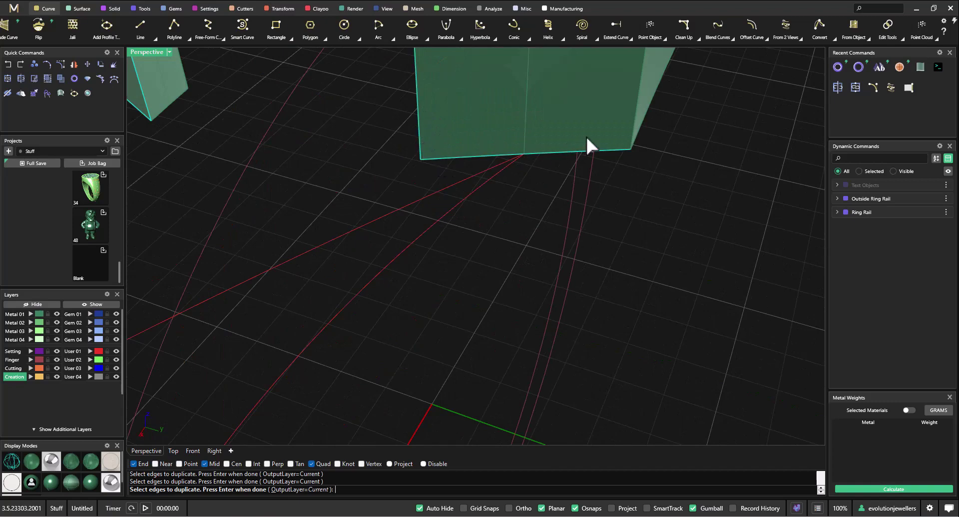
click(632, 125)
- Add the outer vertical edge and the bottom edge of the upper serif at the back of the E's stem to the selection
scroll(617, 133, down, 5)
right_drag(664, 154, 397, 149)
scroll(385, 164, up, 10)
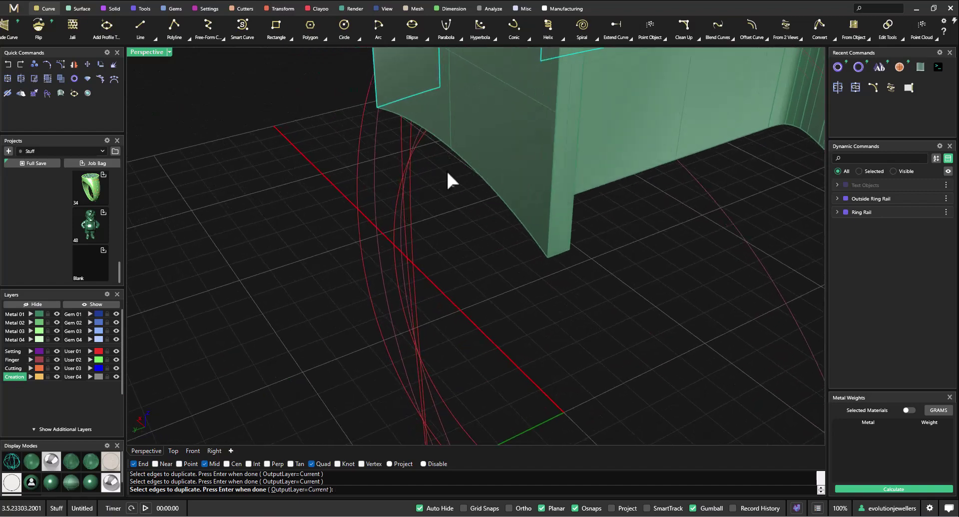
click(550, 229)
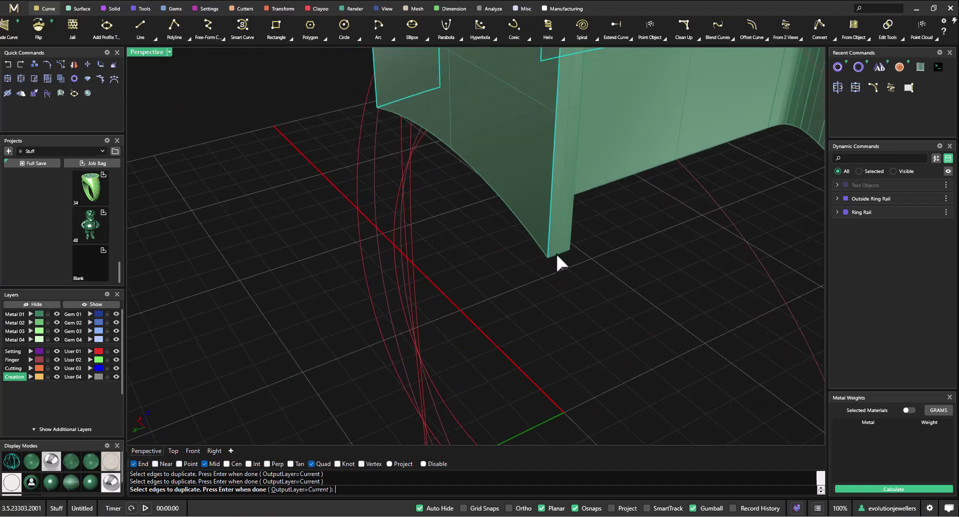
right_drag(615, 250, 544, 246)
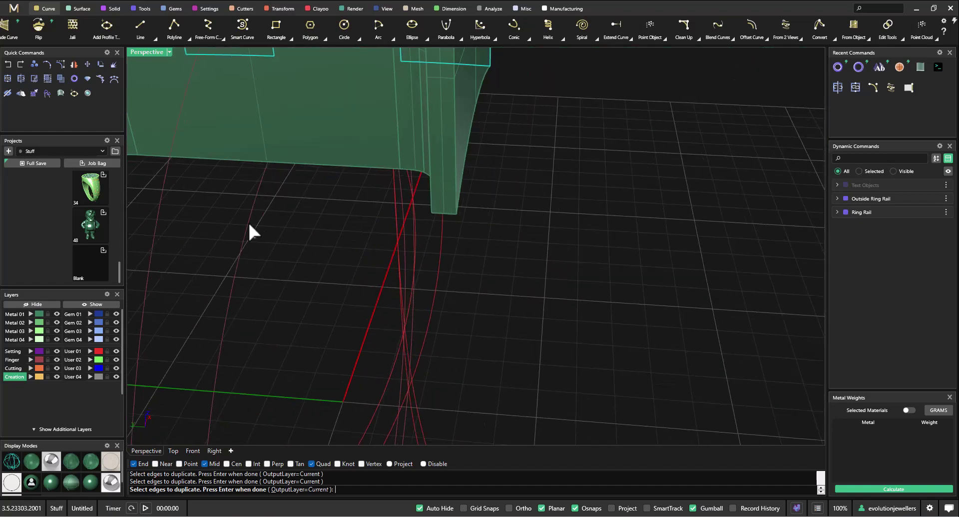
right_drag(250, 225, 401, 214)
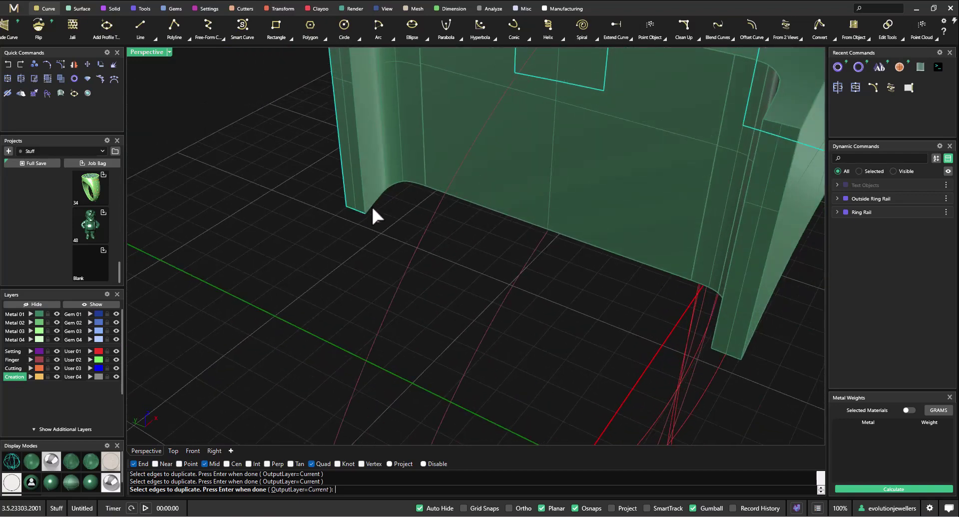
scroll(372, 209, up, 5)
scroll(373, 207, down, 3)
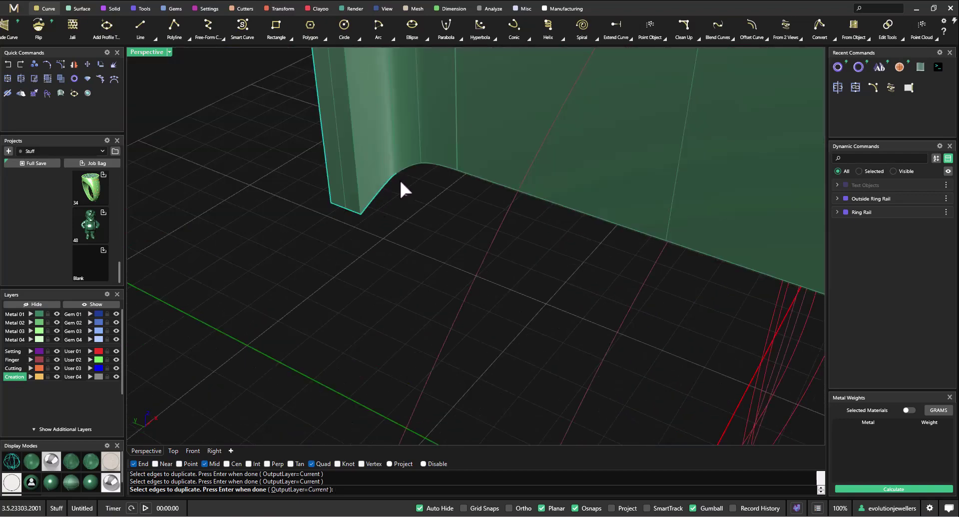
- Add the bottom edges along the back of the stem and the lower serif's bottom and outer vertical edges to the selection
click(466, 175)
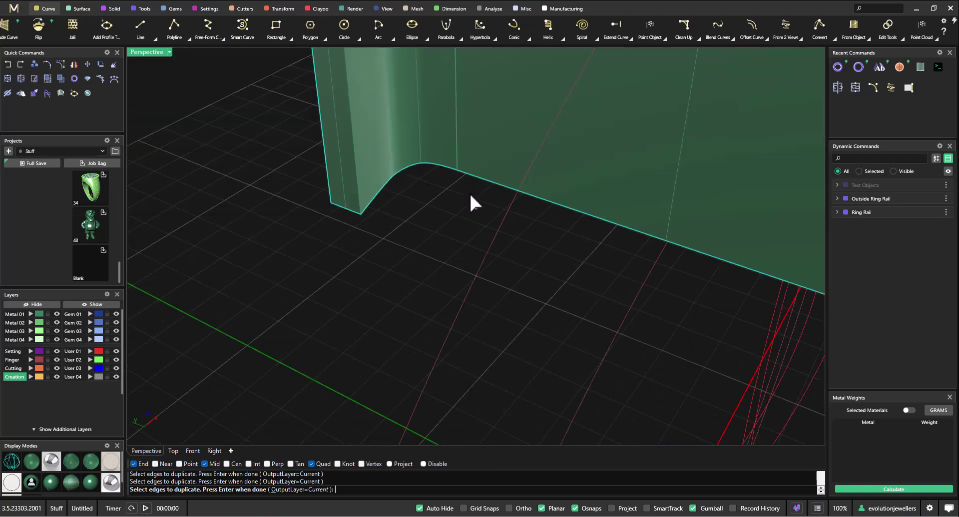
right_drag(601, 246, 738, 172)
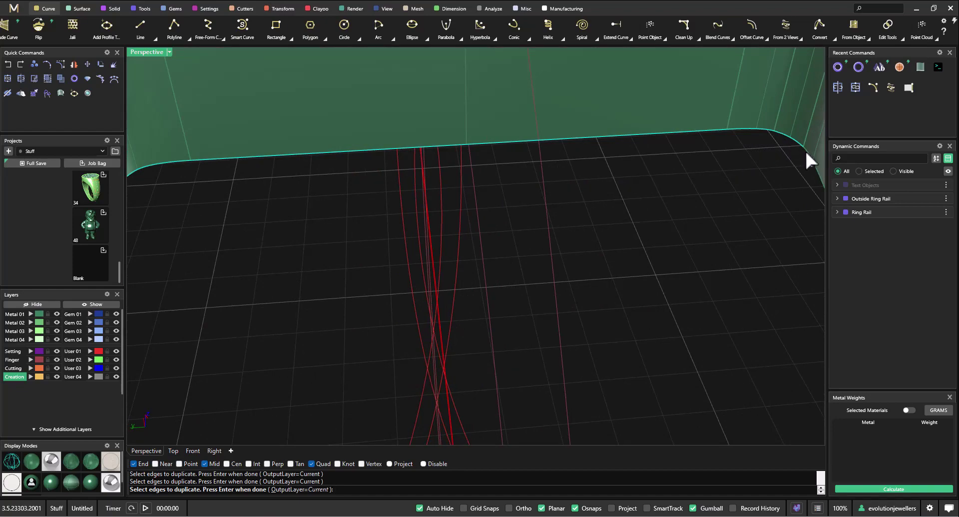
scroll(788, 162, down, 5)
shift+right_drag(755, 171, 673, 199)
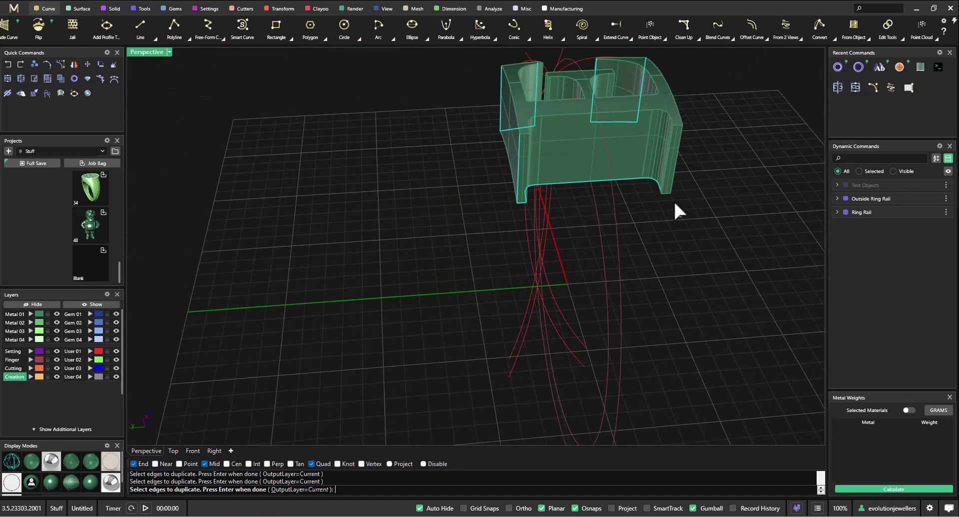
scroll(673, 199, up, 5)
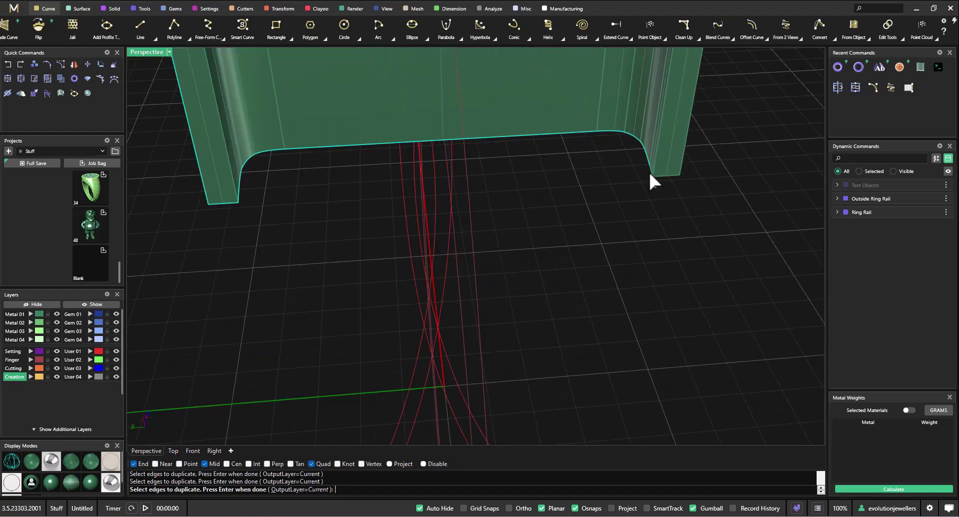
scroll(650, 175, up, 2)
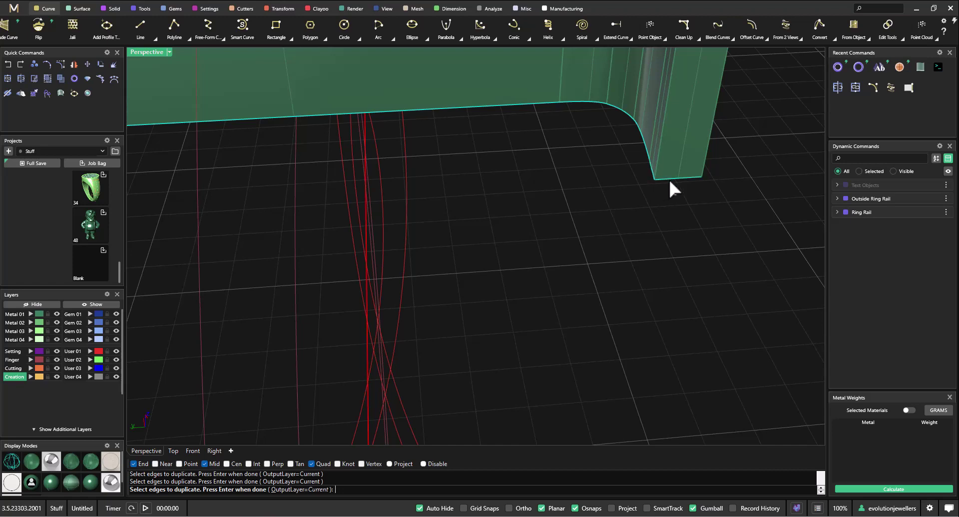
scroll(711, 191, down, 5)
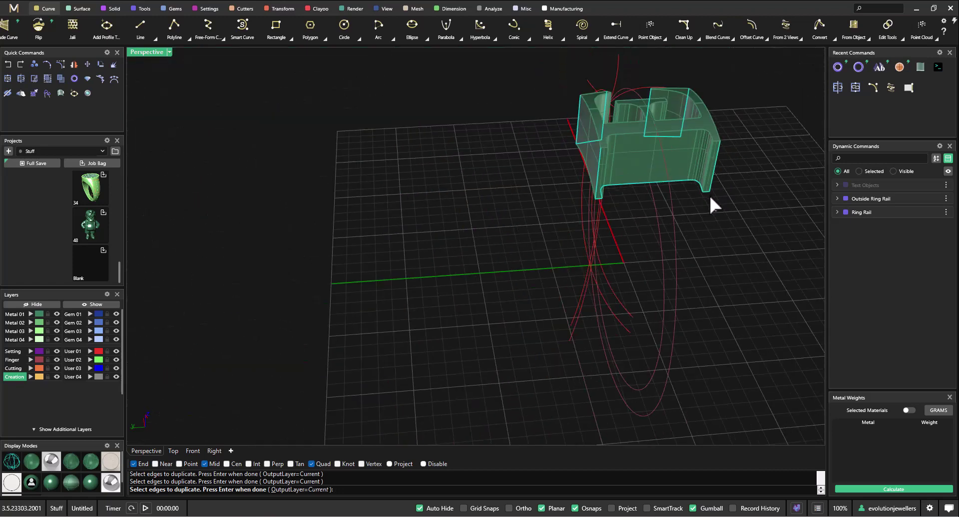
- Finish duplicating the selected edges and join the resulting curves
right_drag(709, 193, 665, 200)
key(Escape)
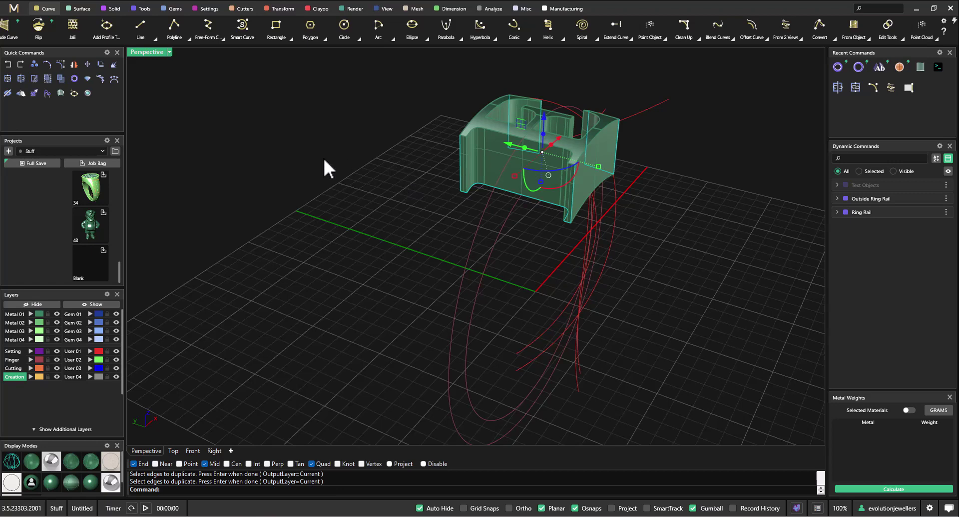
key(Return)
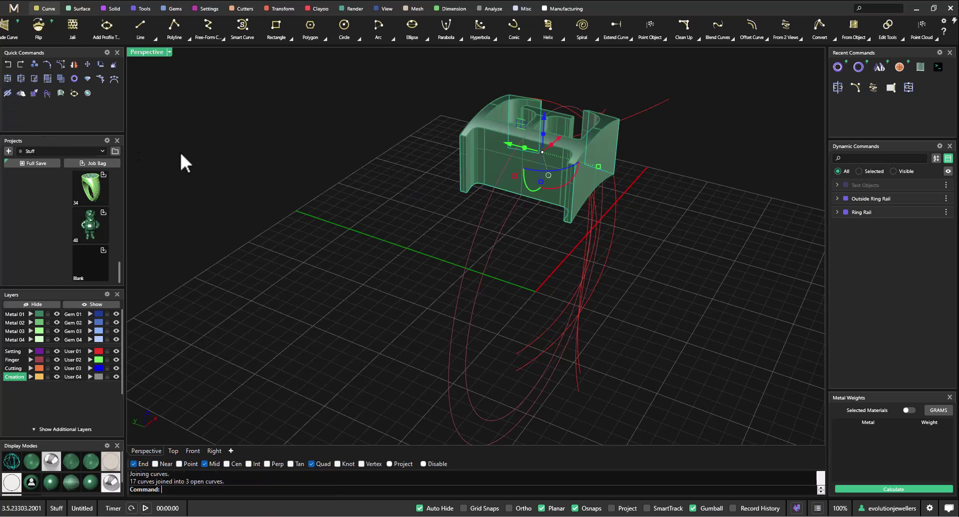
- On the User 02 layer, draw a shallow upward-bulging arc in the Right view across the E's upper half, extending past both sides
right_drag(383, 272, 334, 239)
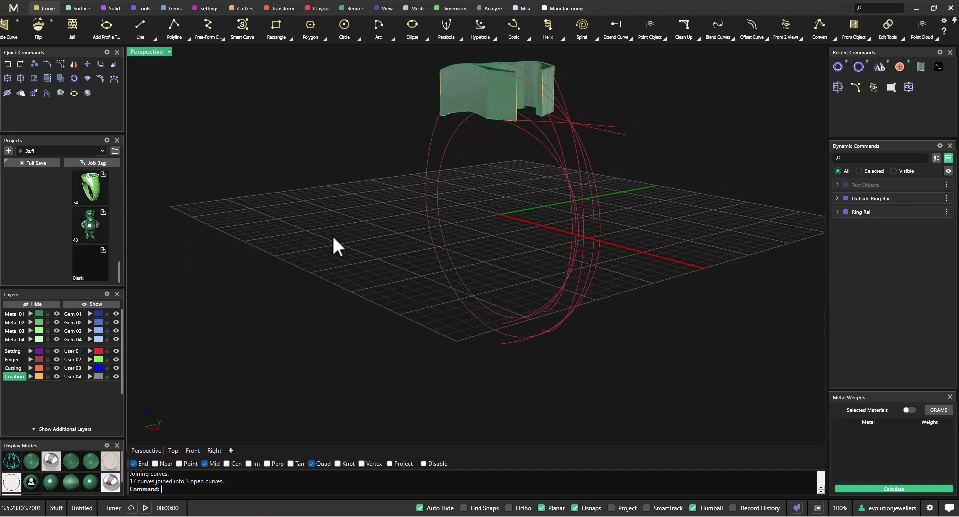
double_click(142, 53)
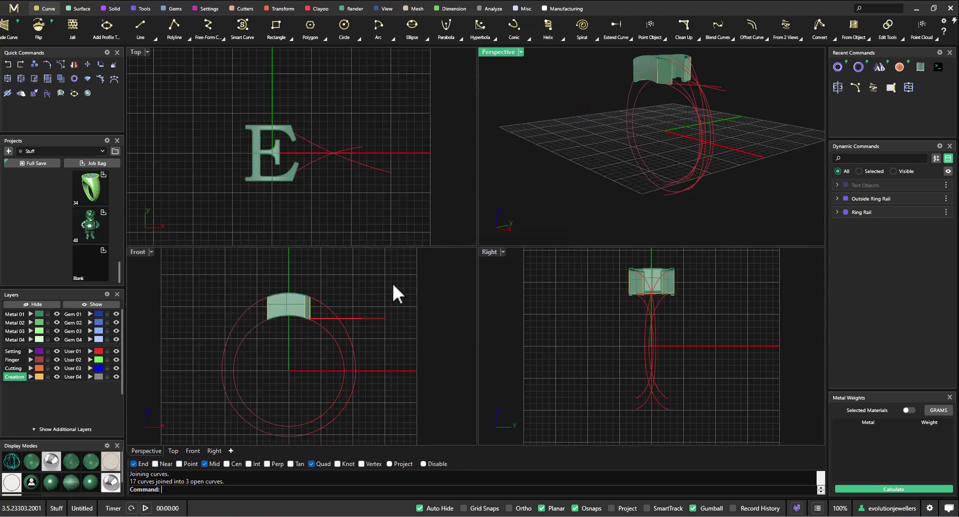
double_click(488, 253)
right_drag(552, 263, 534, 256)
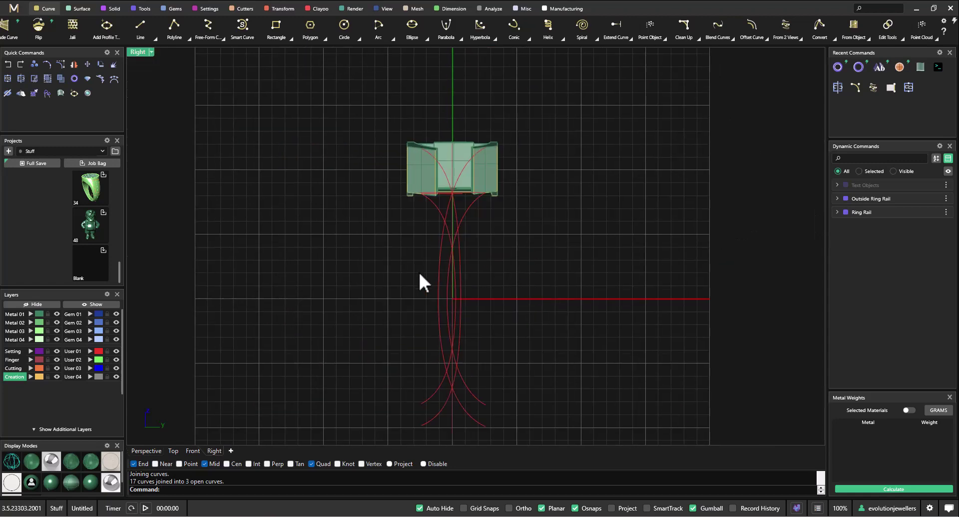
click(74, 359)
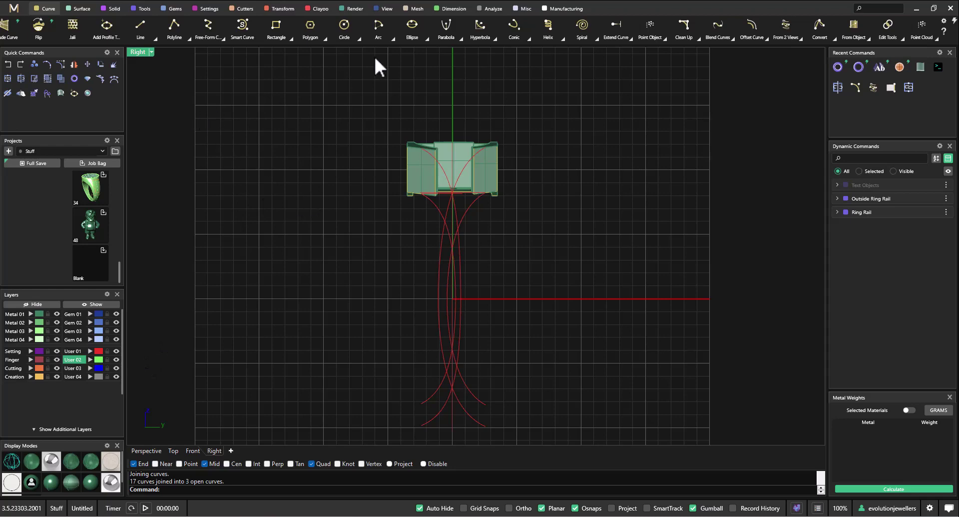
click(392, 38)
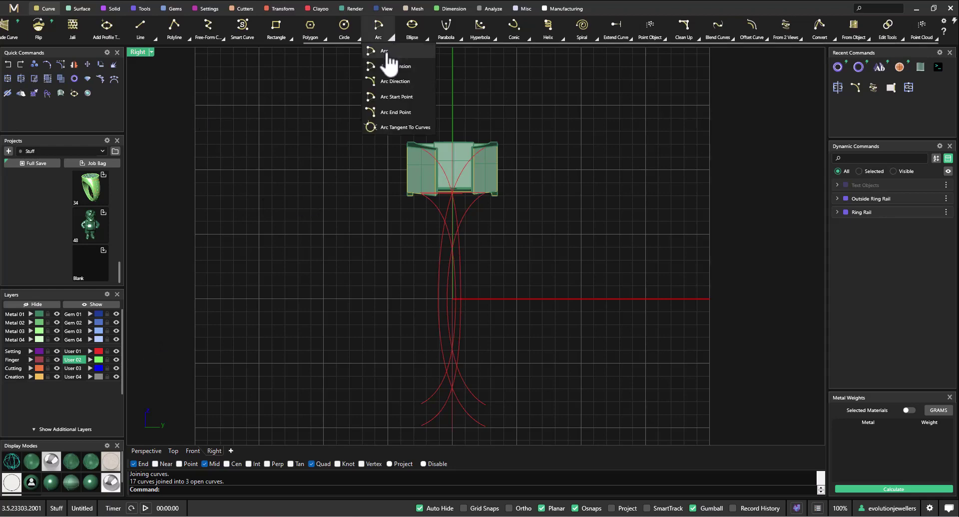
click(388, 97)
scroll(510, 190, up, 3)
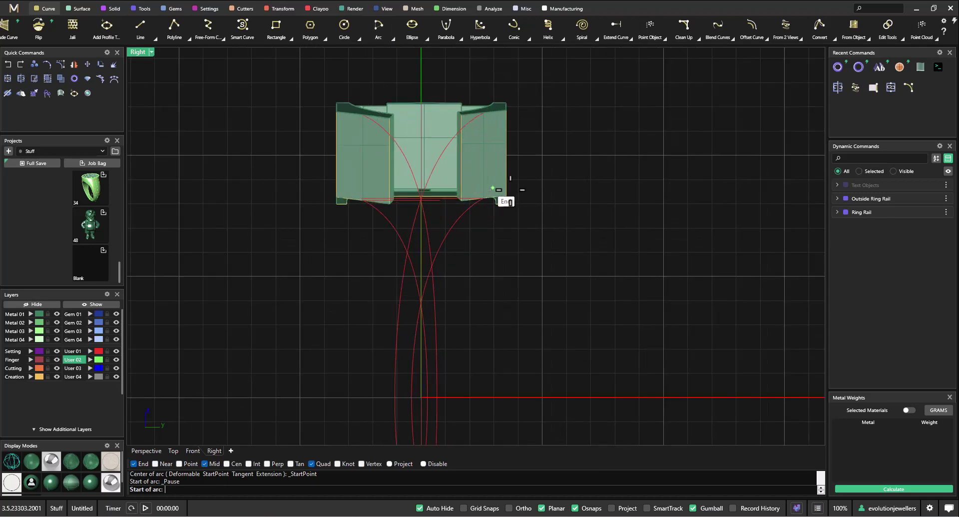
click(316, 143)
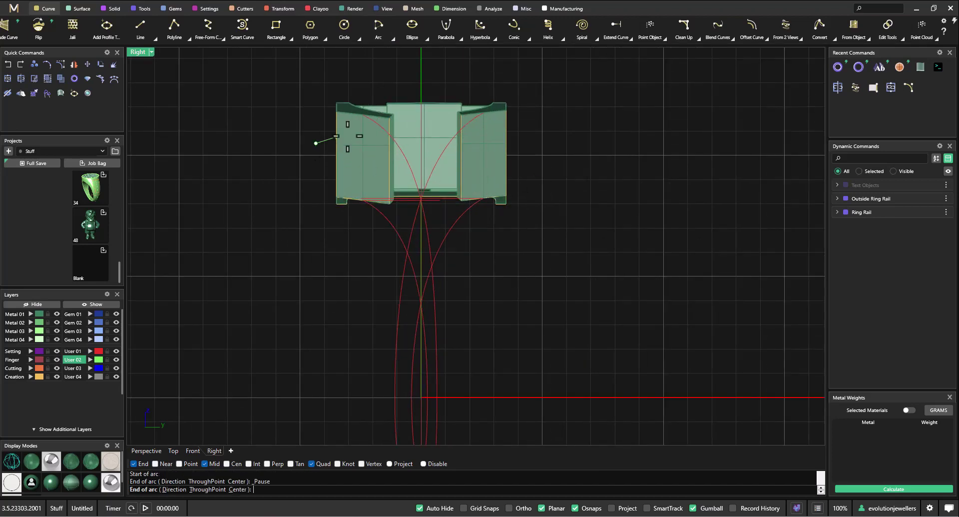
click(547, 143)
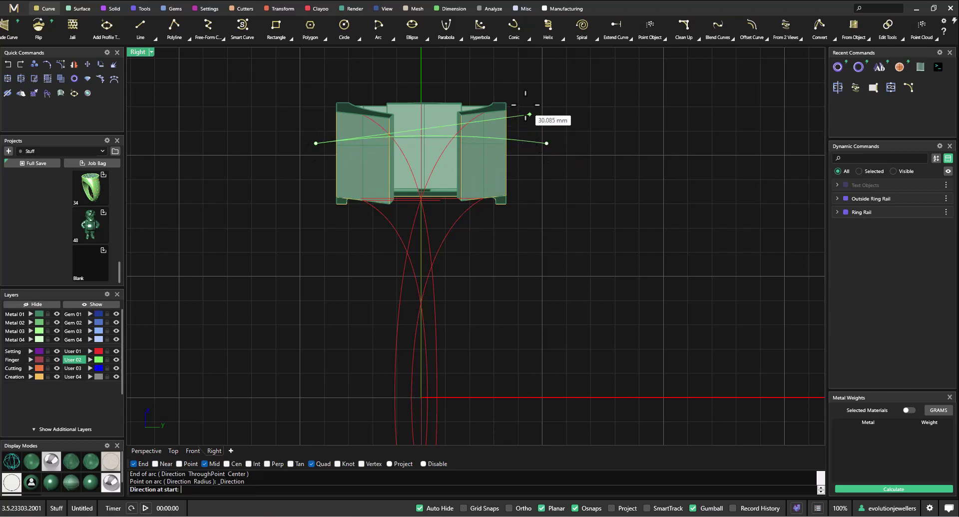
click(512, 78)
click(538, 140)
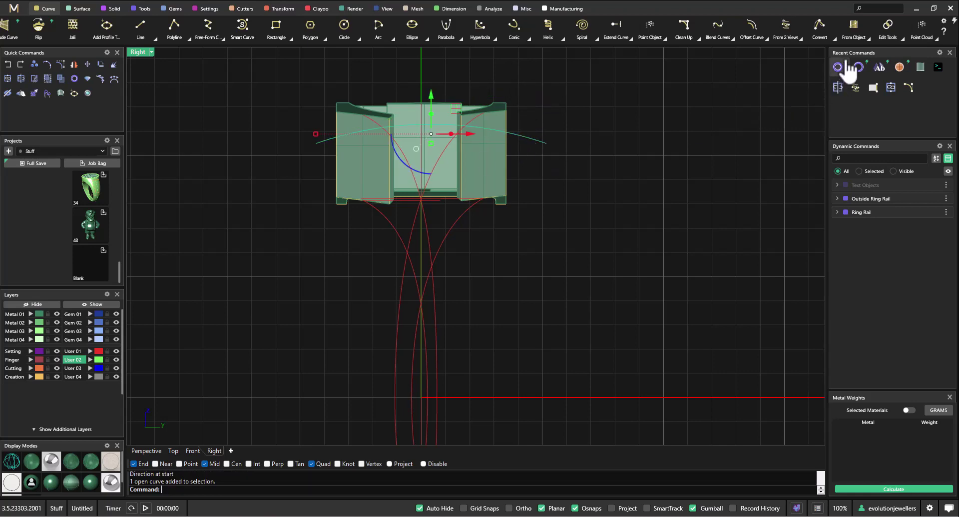
- Project the arc onto the E solid along the Right view's construction plane direction, deleting the input curve
click(869, 37)
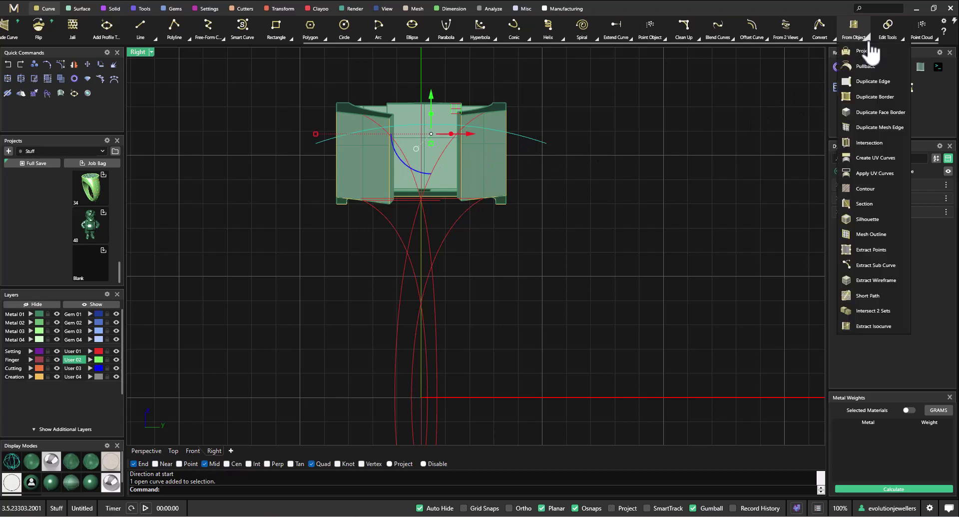
click(864, 51)
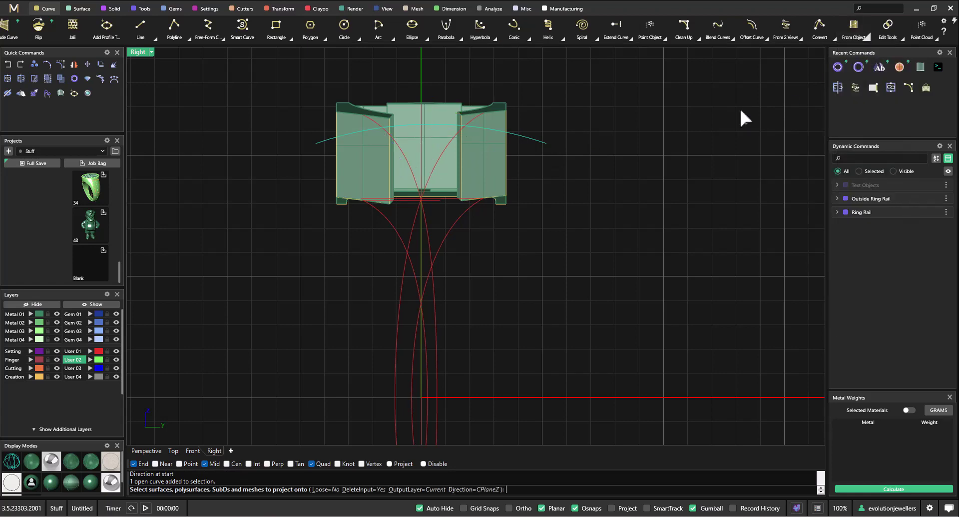
click(360, 170)
key(Return)
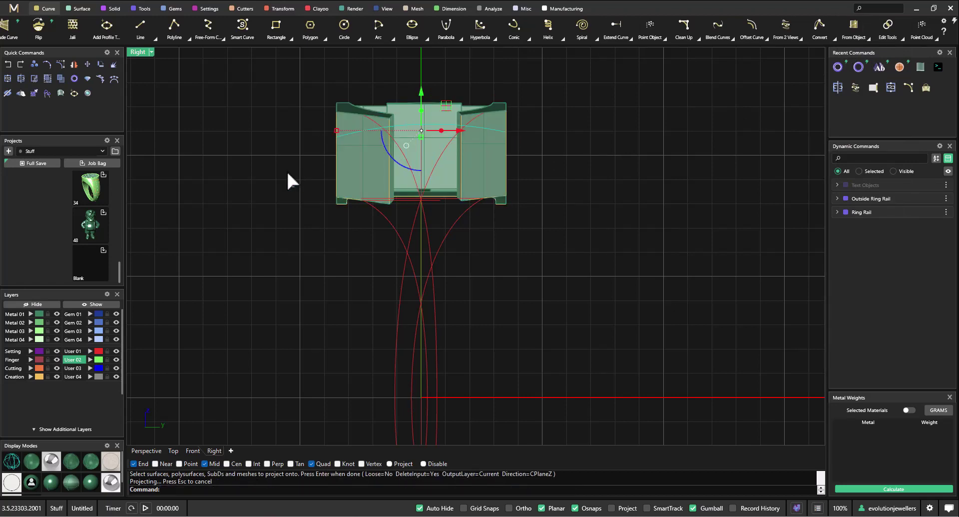
key(Escape)
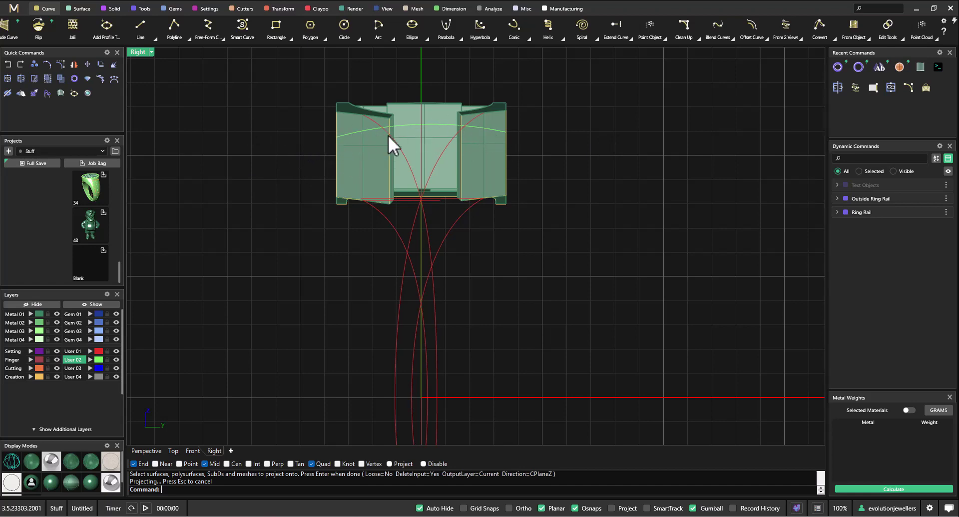
- In the Perspective view, hide the Metal 01, User 01 and Finger layers so only the projected and duplicated curves show
double_click(143, 54)
double_click(503, 51)
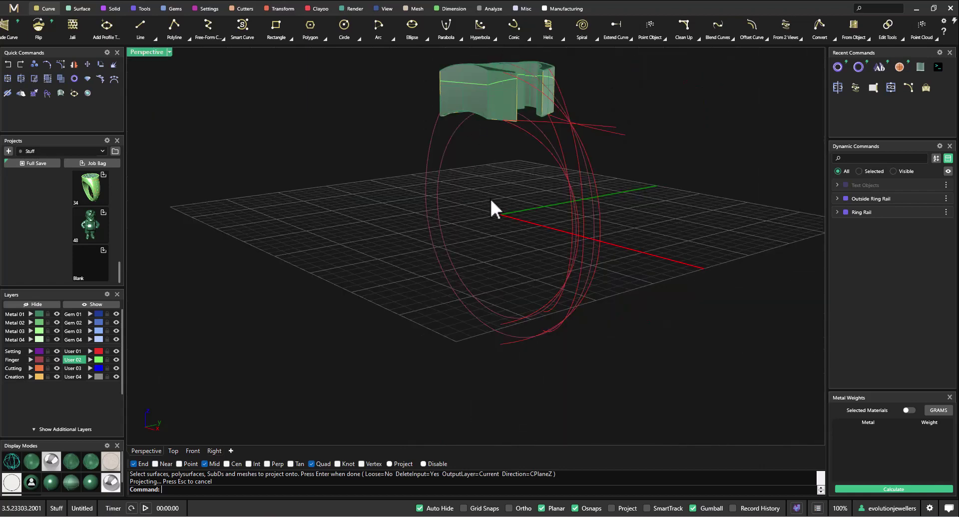
right_drag(489, 196, 626, 230)
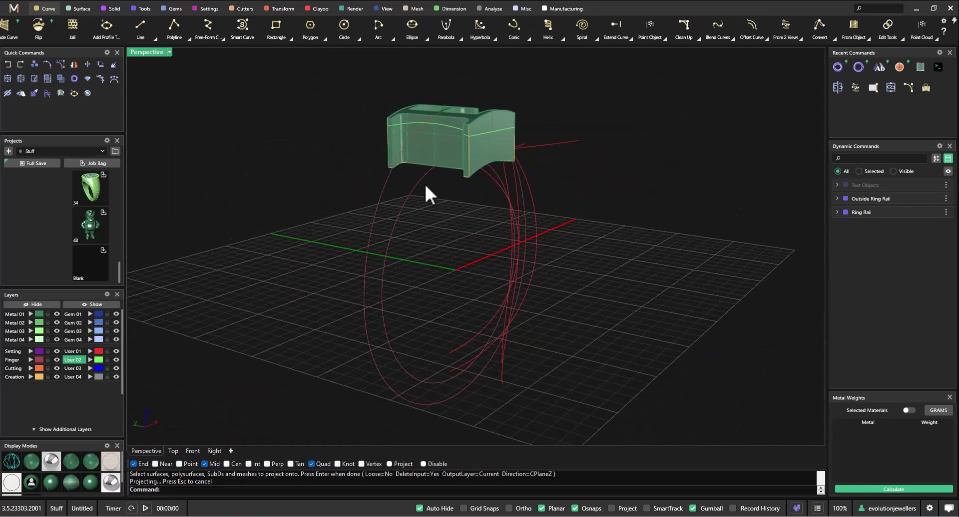
right_drag(657, 188, 577, 201)
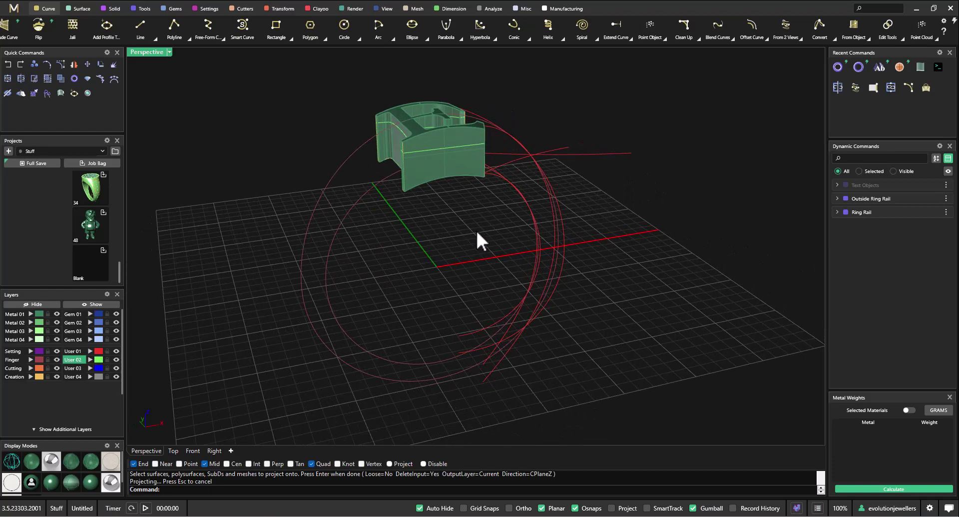
right_drag(476, 229, 514, 204)
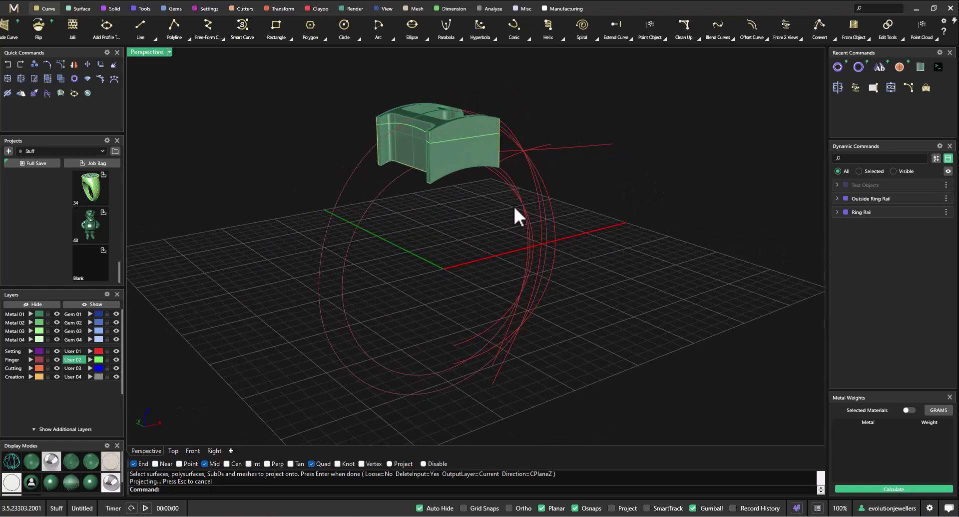
click(57, 313)
click(116, 350)
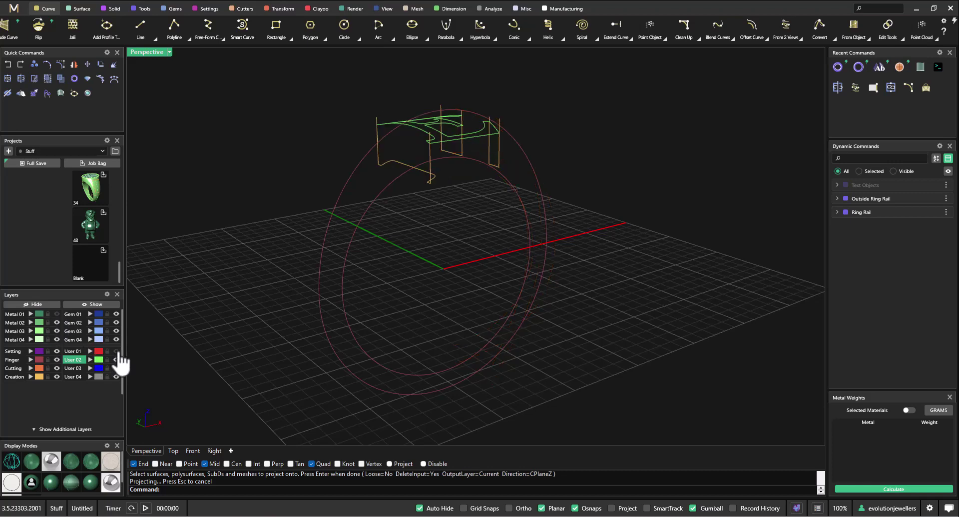
click(57, 359)
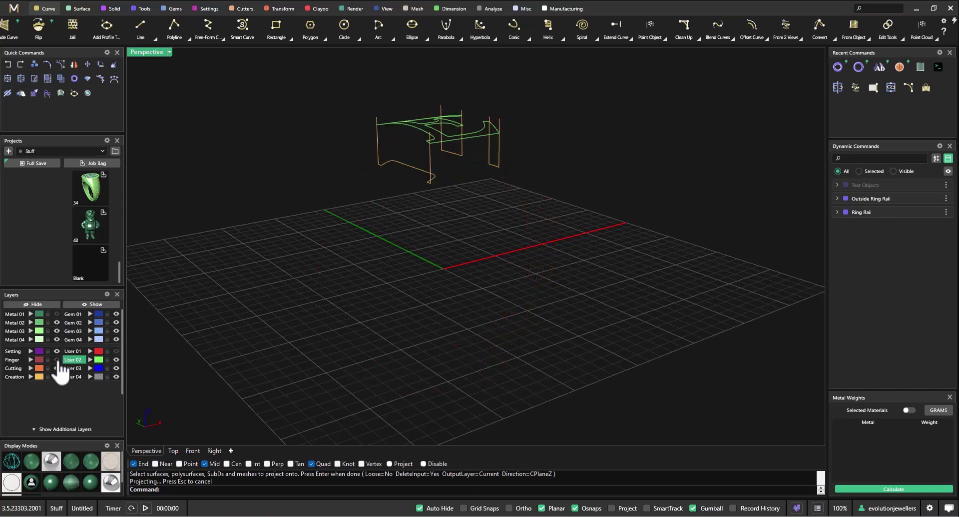
right_drag(375, 241, 352, 304)
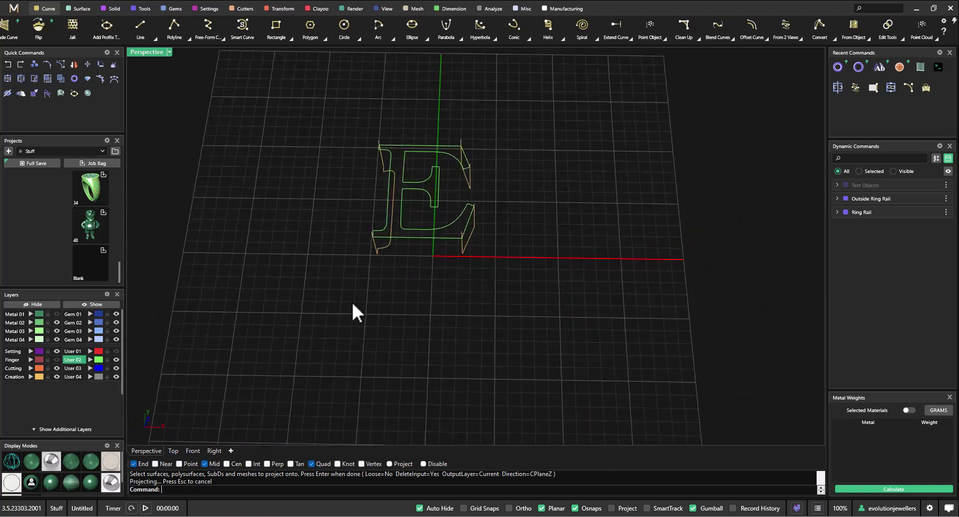
- Explode the closed curve projected around the E into separate segments
click(424, 239)
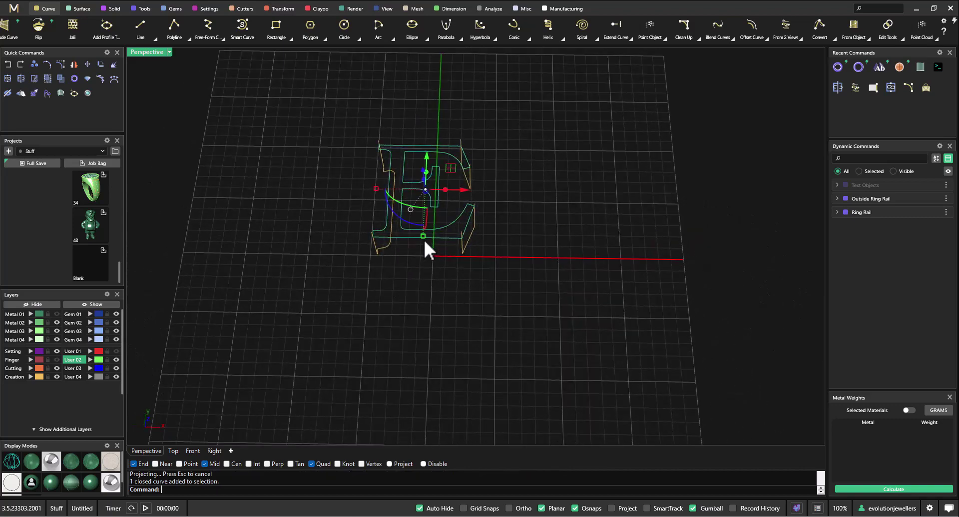
click(113, 78)
- Delete the middle segments of the exploded E outline, keeping those near the outer edge profiles
right_drag(343, 274, 353, 203)
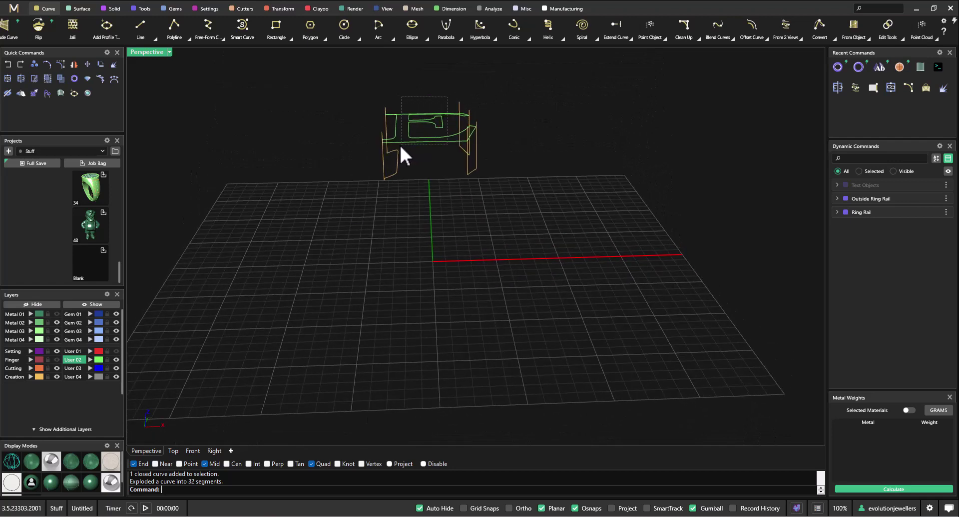
drag(395, 146, 397, 145)
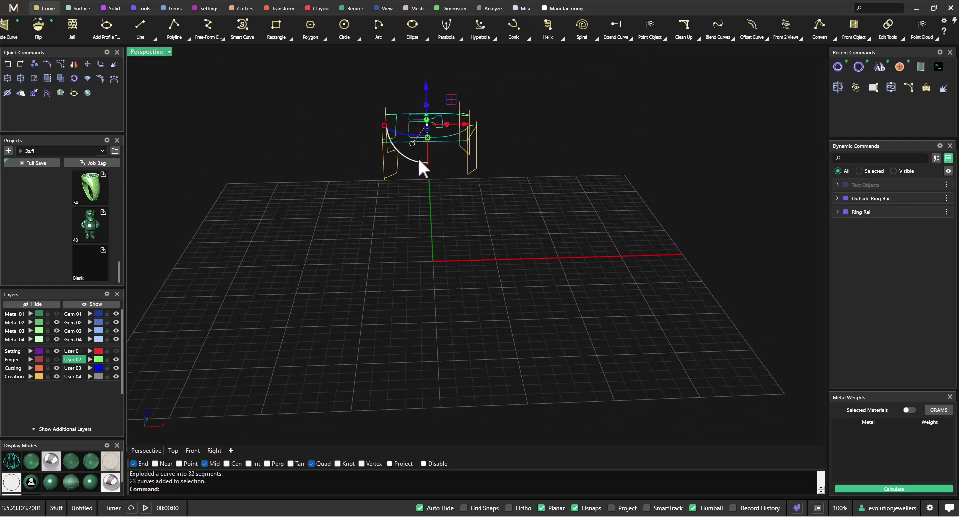
key(Delete)
- Using all remaining curves as cutters, trim the edge profiles' upper ends and the overhanging bits of the projected segments
right_drag(464, 156, 508, 150)
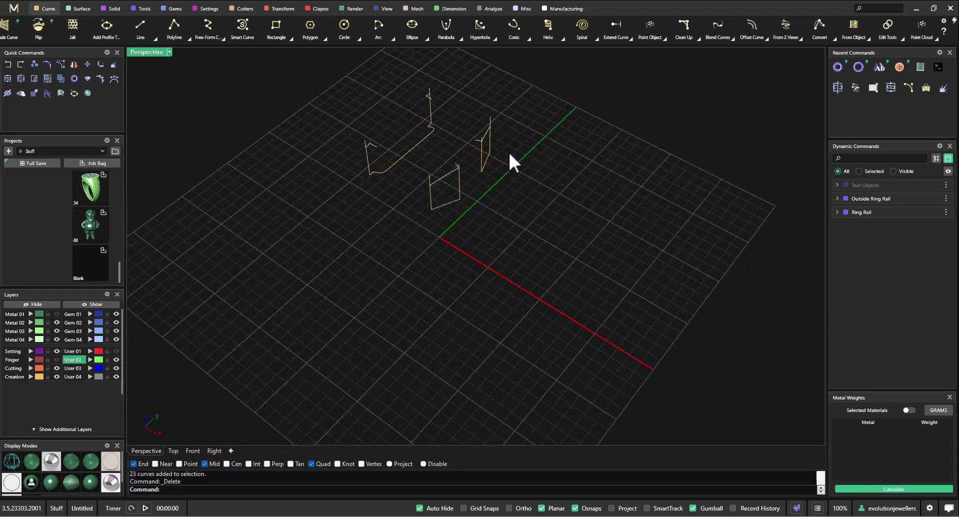
drag(324, 239, 324, 239)
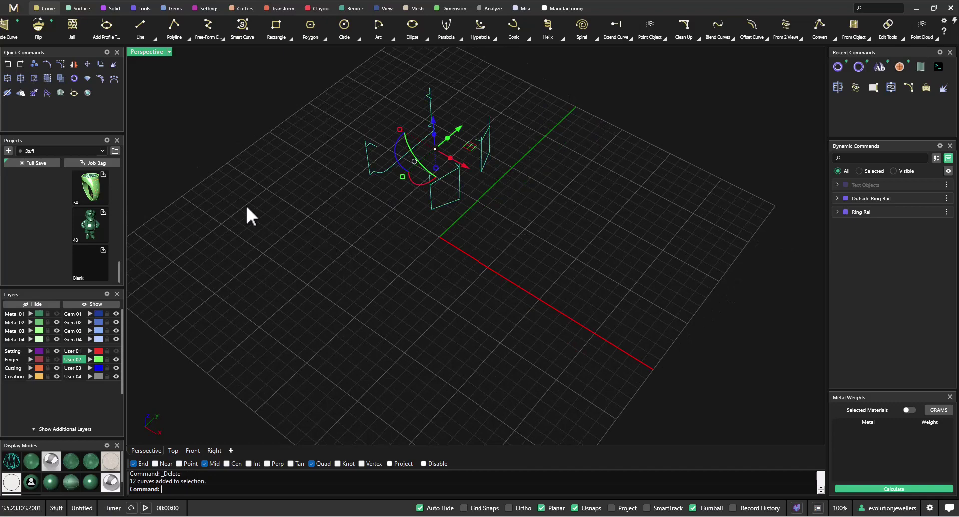
click(34, 79)
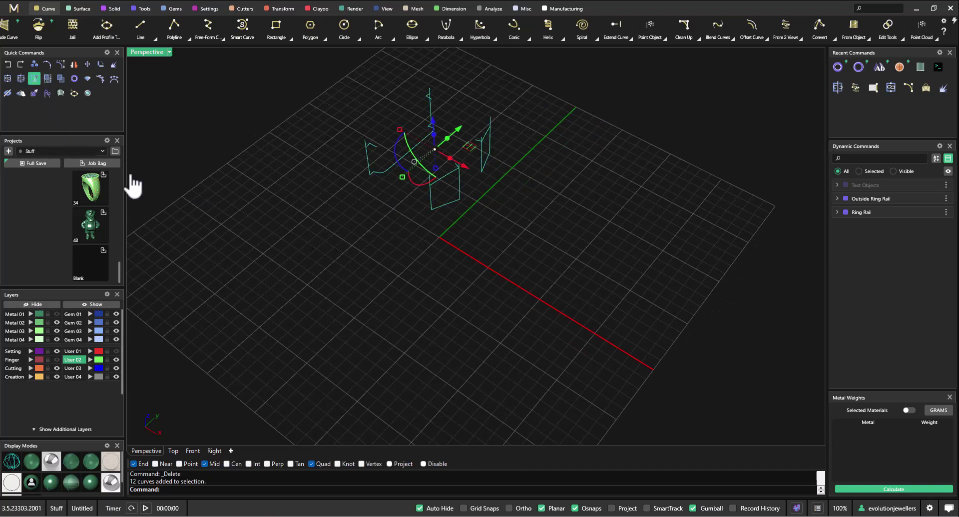
right_drag(366, 218, 619, 170)
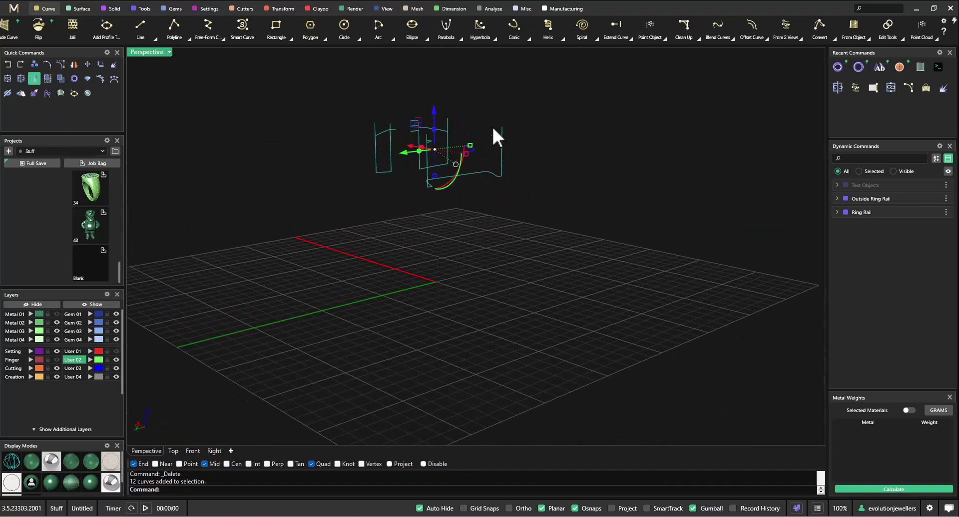
scroll(492, 125, up, 6)
click(541, 158)
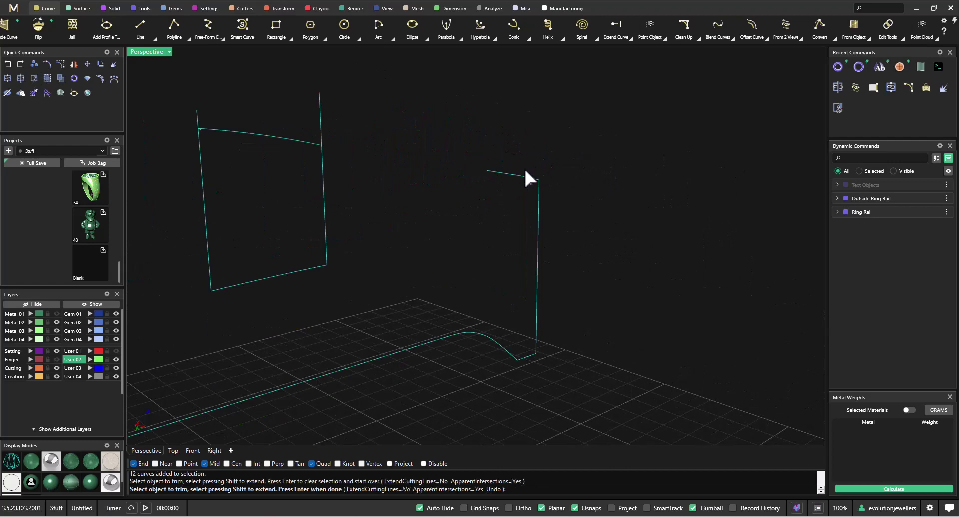
right_drag(562, 182, 523, 218)
scroll(523, 214, down, 3)
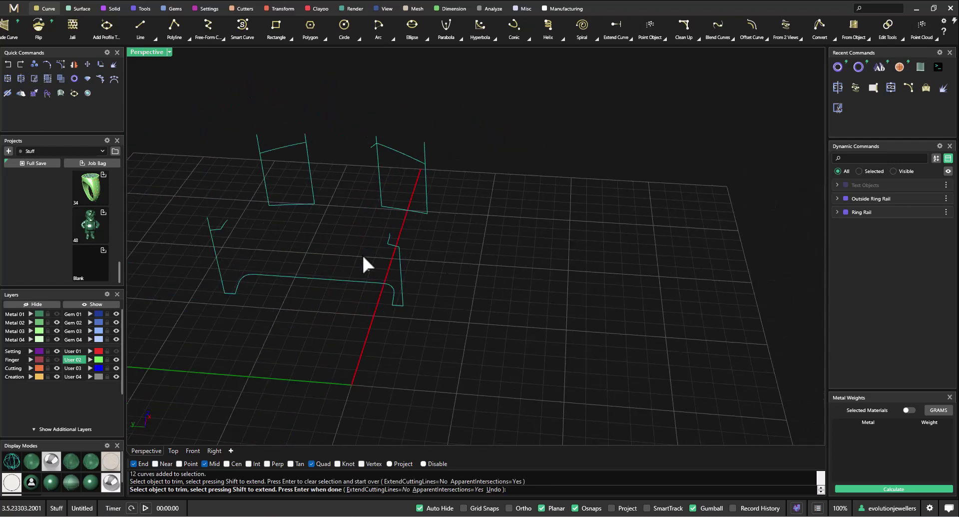
click(208, 222)
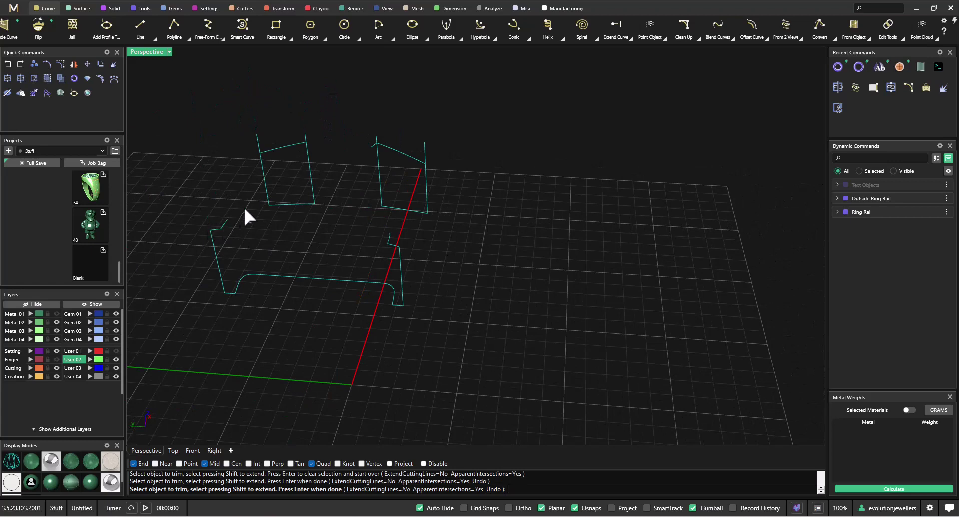
click(258, 145)
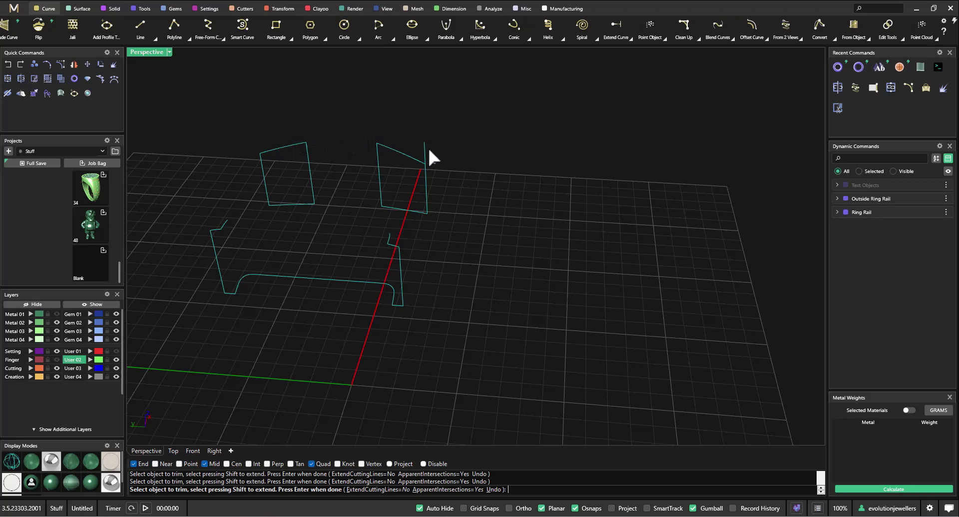
right_drag(532, 217, 464, 202)
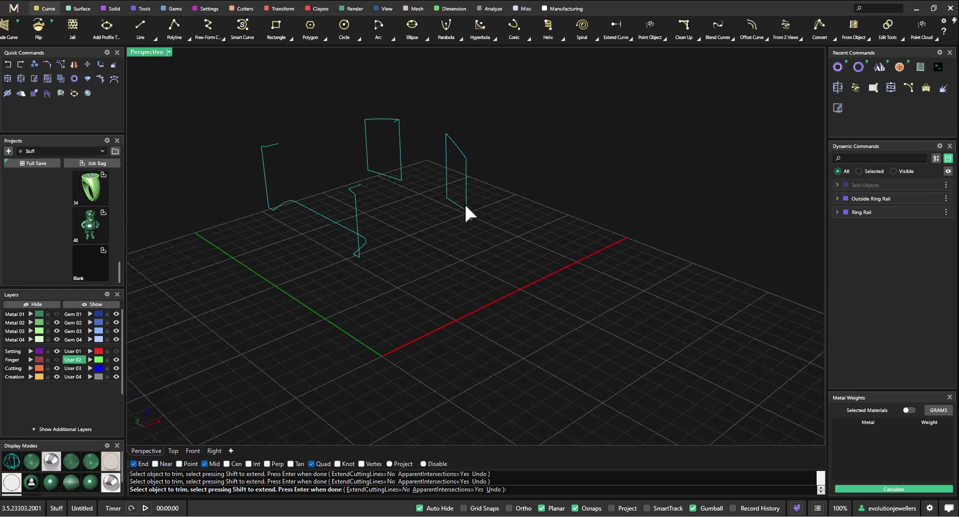
right_drag(389, 281, 437, 264)
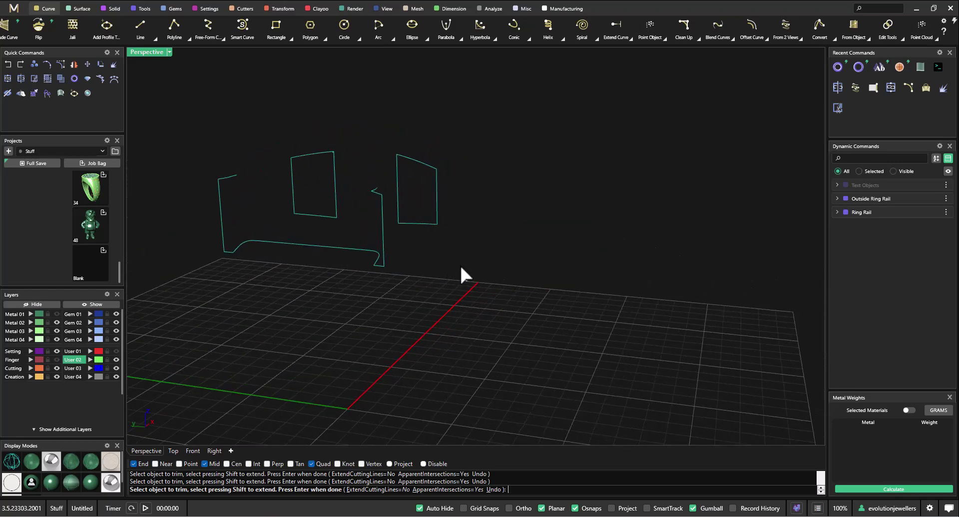
right_click(460, 263)
click(247, 322)
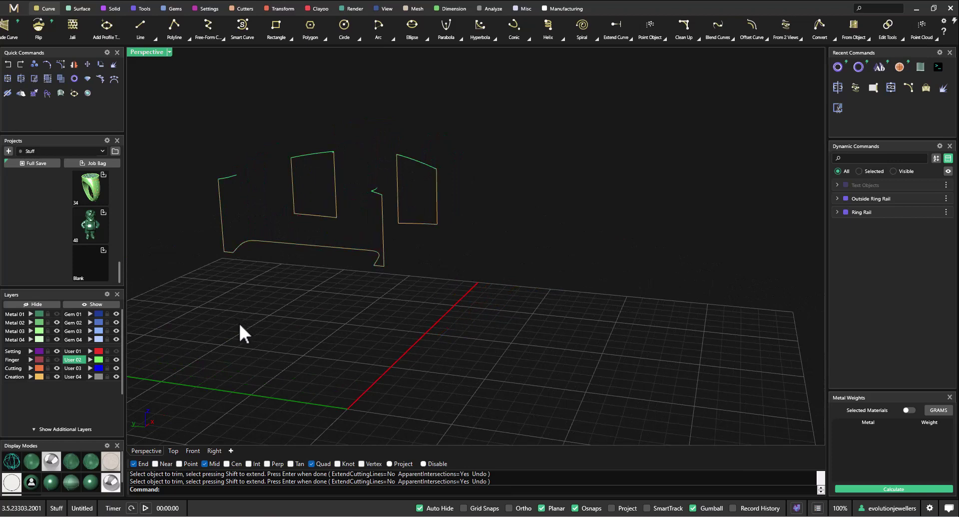
- Undo the last trim and the segment deletion, and hide the Metal 01 layer
key(ctrl+y)
key(ctrl+y)
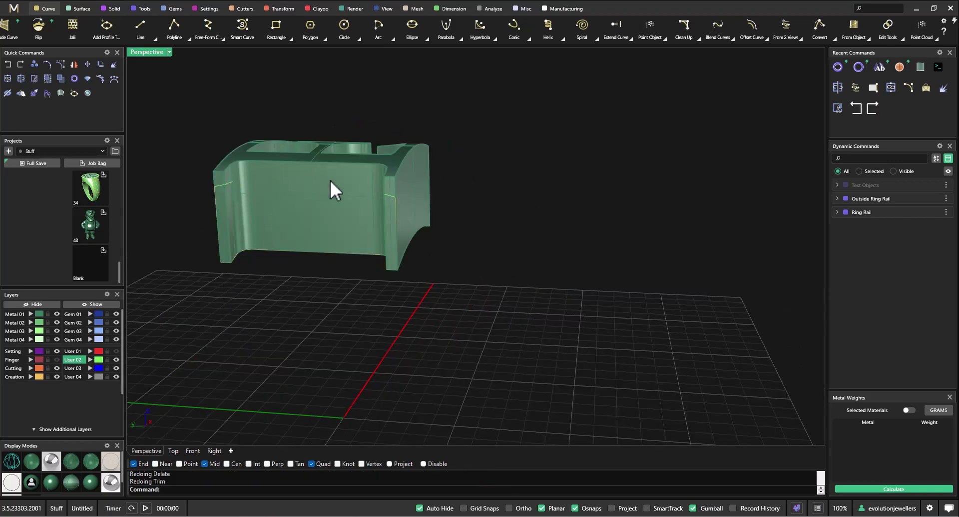
click(7, 65)
click(8, 65)
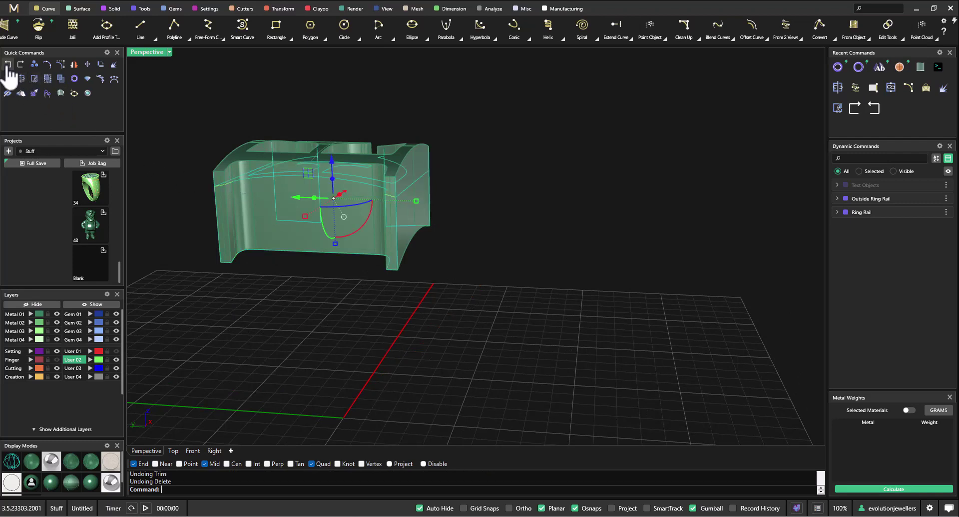
right_drag(322, 184, 300, 171)
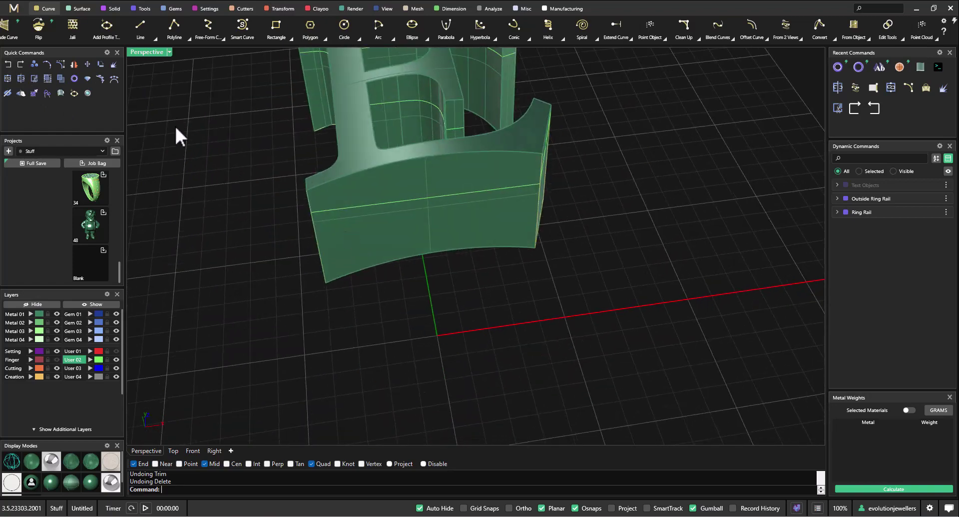
click(57, 314)
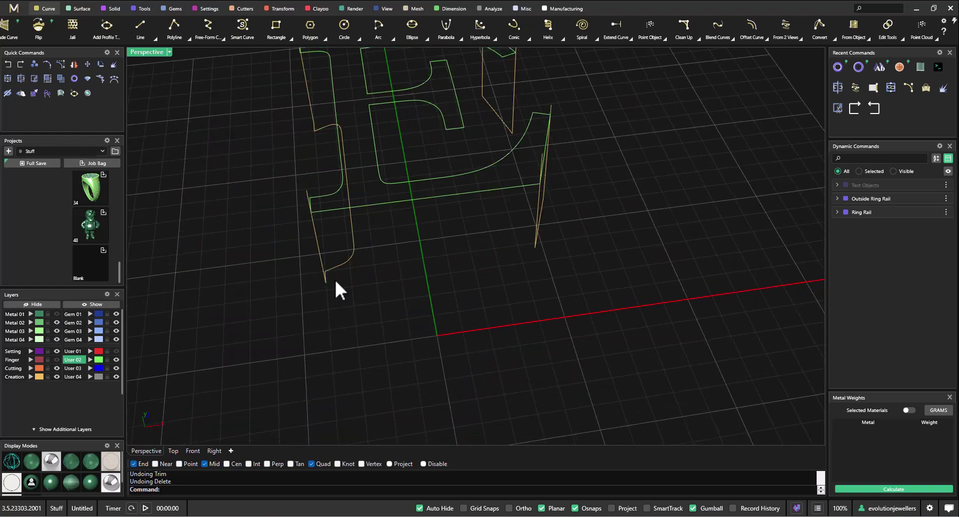
- Delete the E outline's inner and long arm segments, keeping the projected segments that span the three edge profiles
scroll(413, 287, down, 3)
right_drag(414, 287, 405, 260)
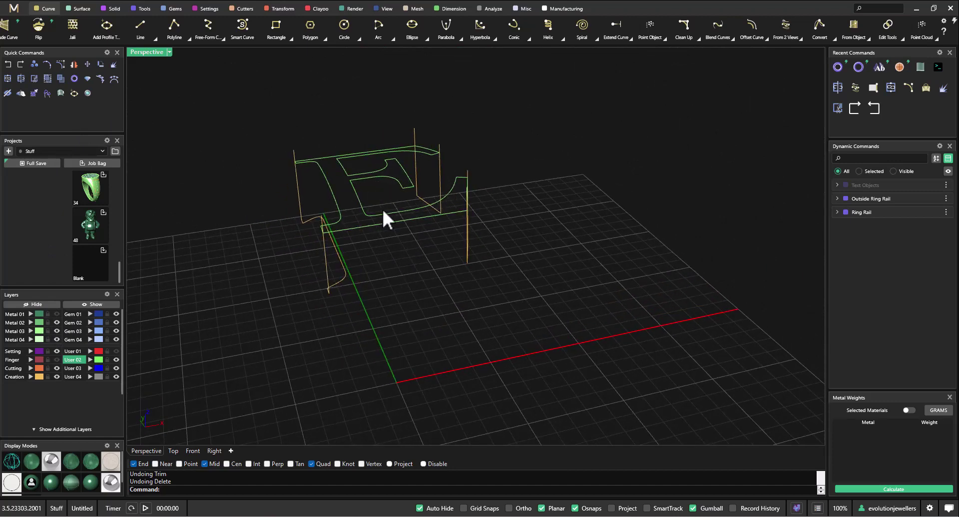
click(363, 238)
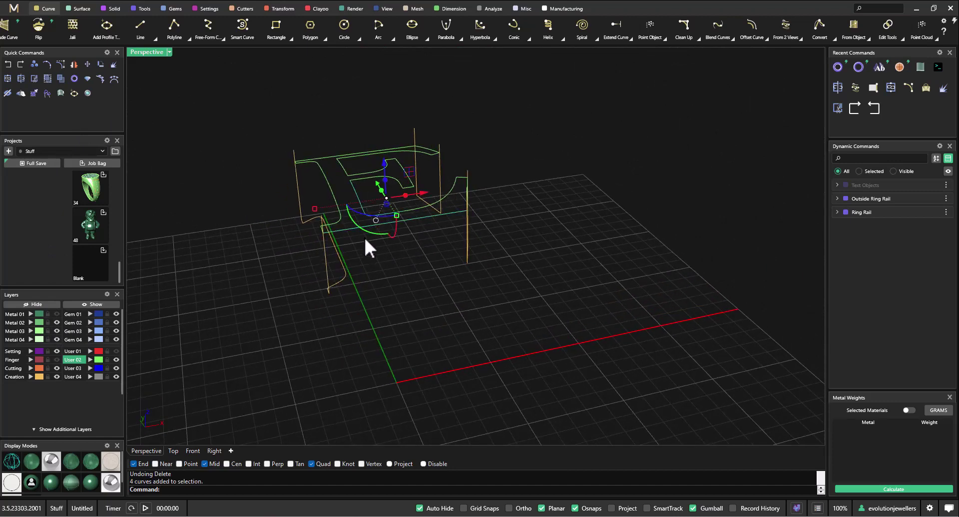
key(Delete)
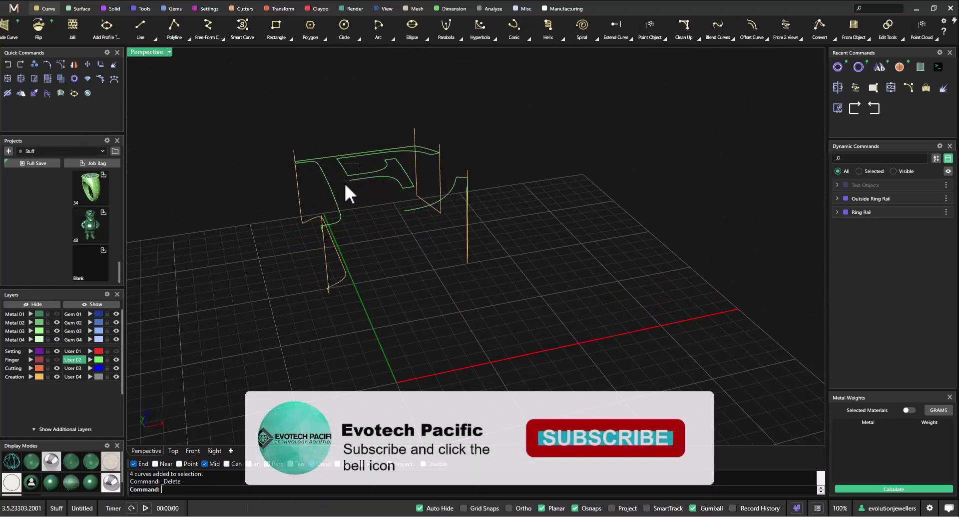
click(369, 194)
key(Delete)
right_drag(368, 195, 412, 146)
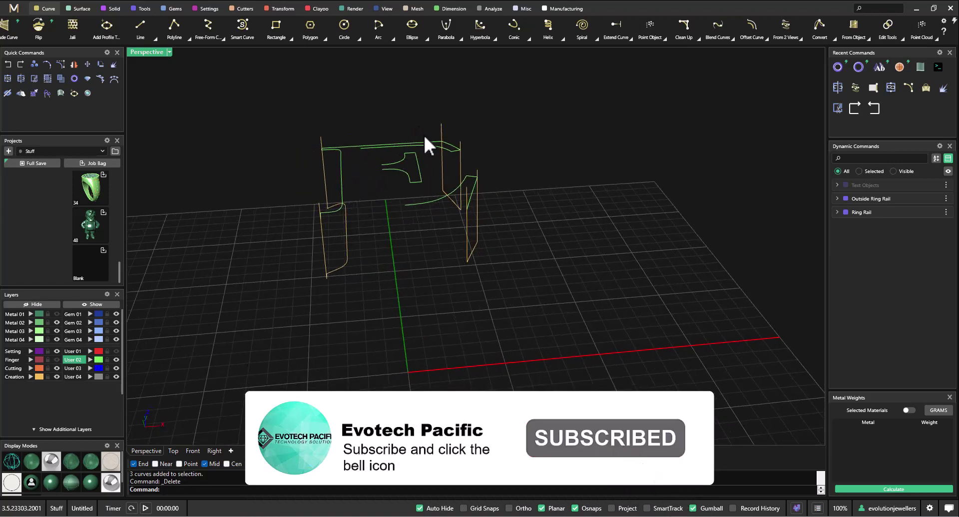
click(377, 208)
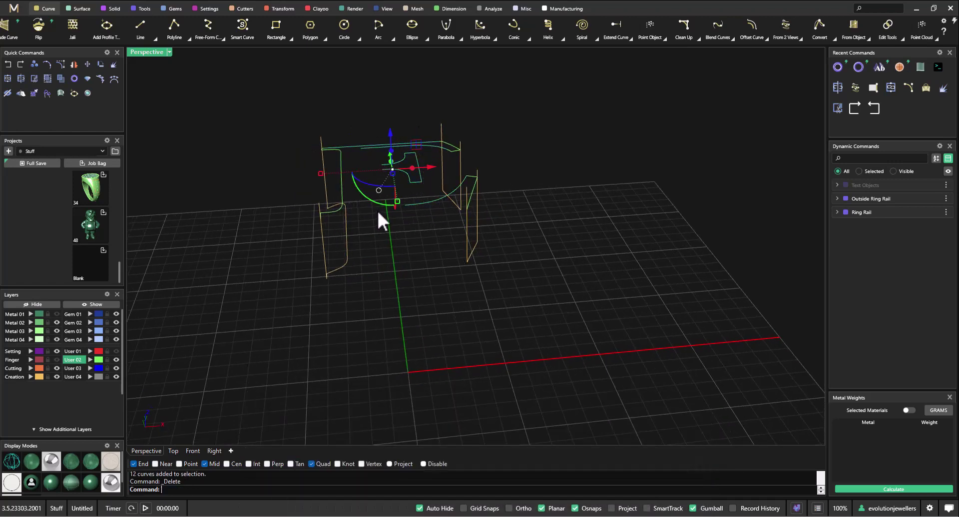
key(Delete)
- Delete the short leftover projected segments sticking out beside the two edge profiles at the ends of the E's arms
right_drag(416, 211, 469, 242)
scroll(451, 193, up, 5)
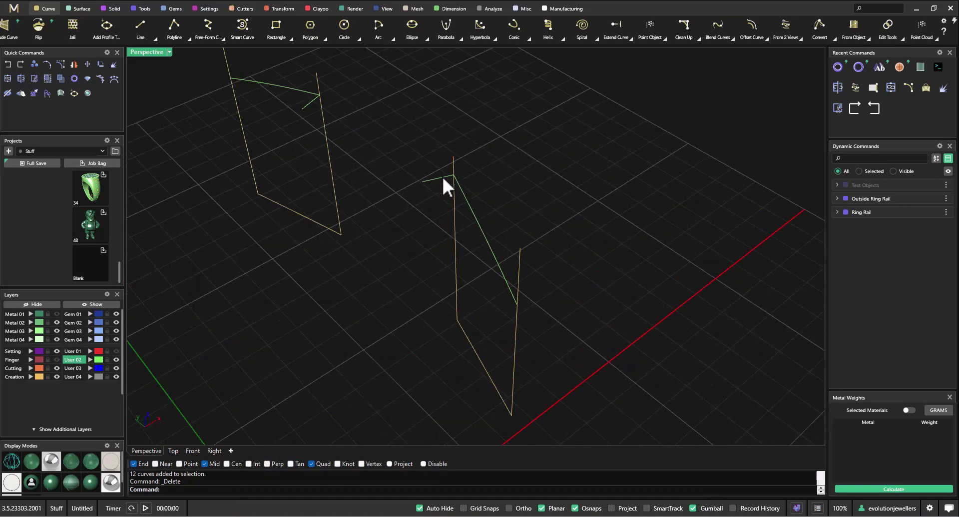
click(435, 179)
key(Delete)
click(310, 106)
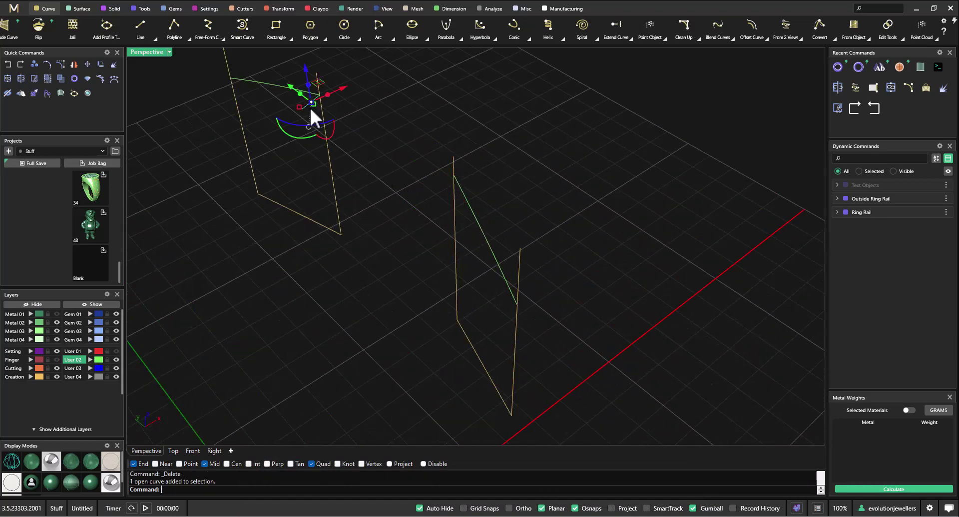
key(Delete)
right_drag(355, 152, 345, 216)
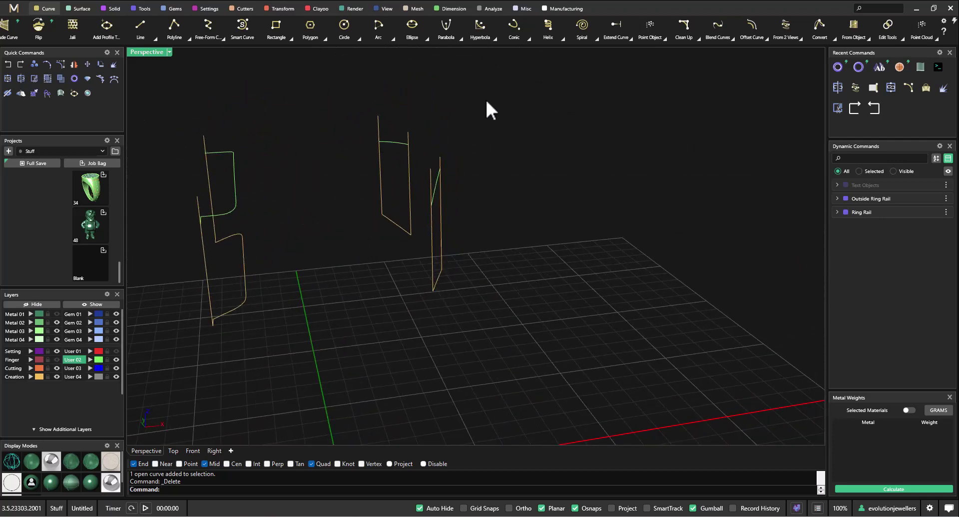
- Trim the edge profiles' ends above the projected segments and join all the curves into three closed profiles
key(ctrl+a)
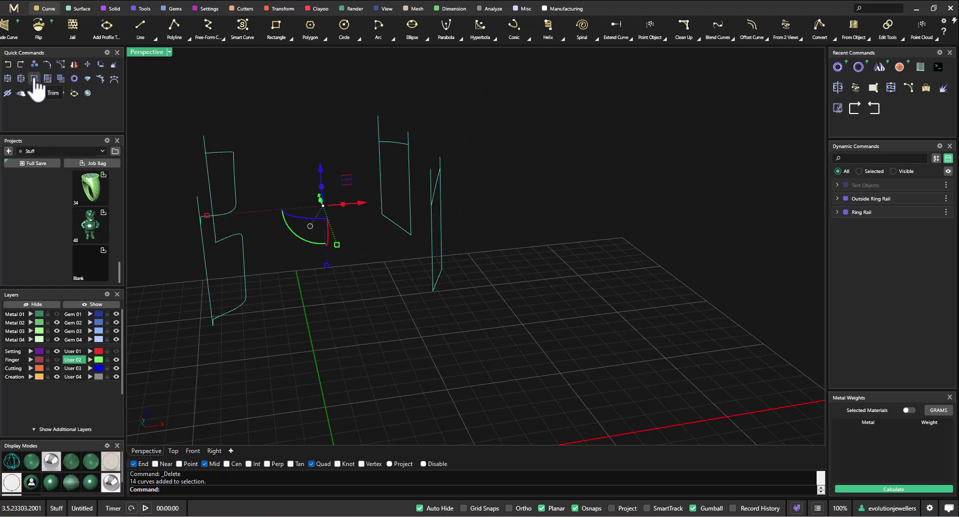
click(34, 79)
right_drag(349, 278, 588, 230)
click(432, 194)
click(455, 192)
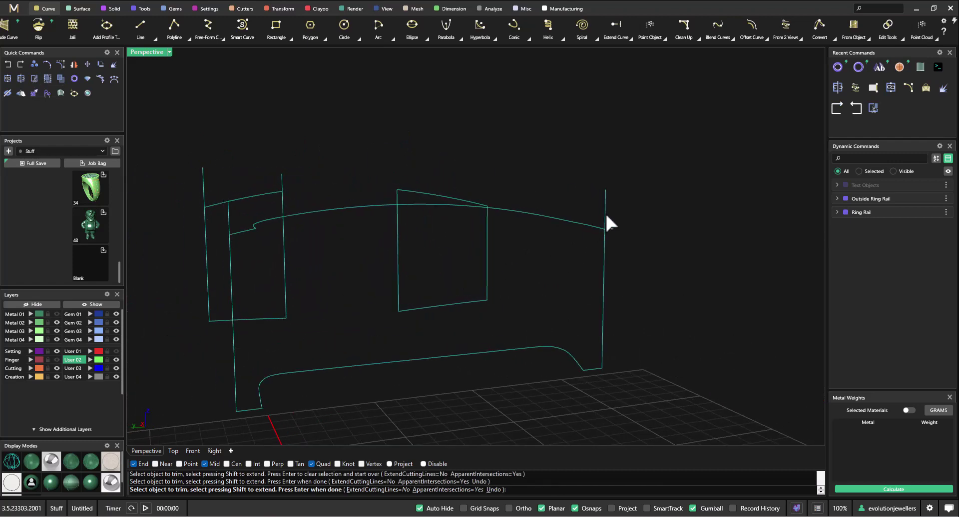
click(605, 212)
right_drag(356, 279, 321, 275)
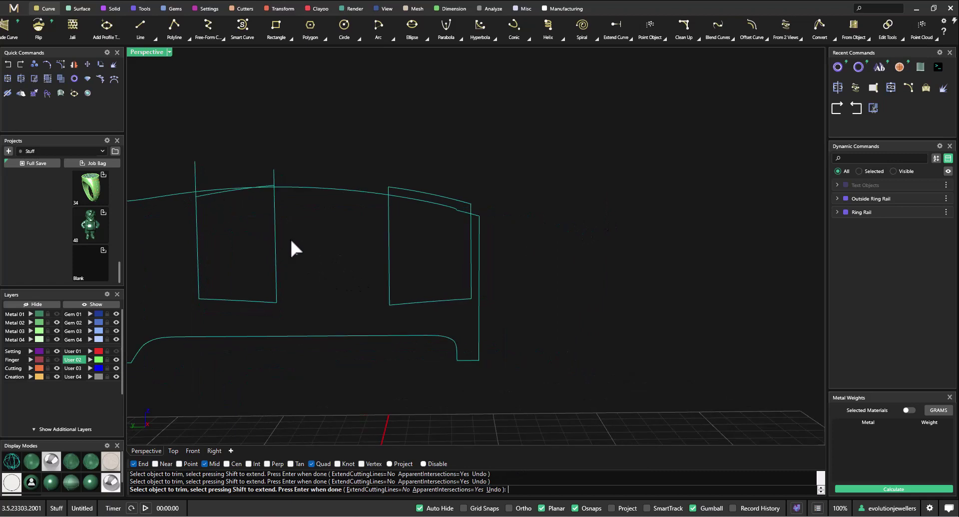
right_drag(286, 237, 305, 228)
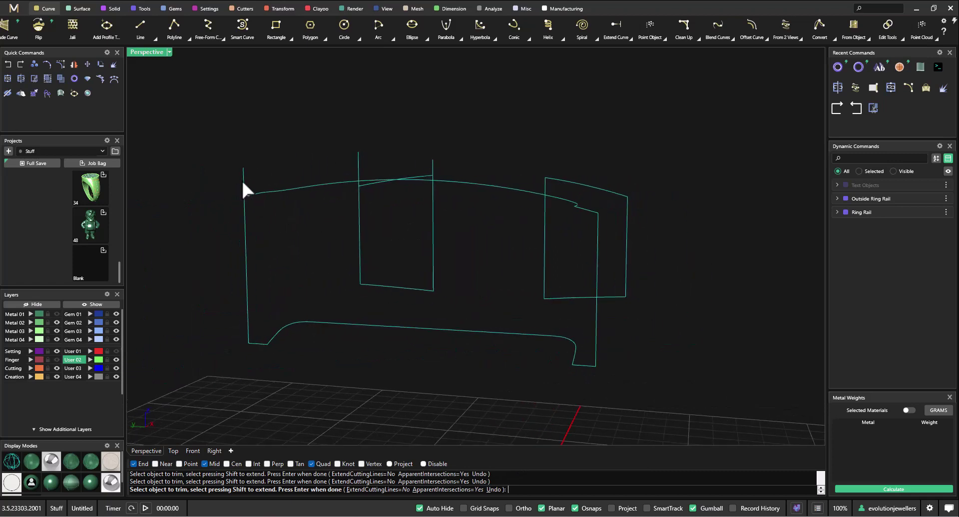
right_drag(232, 216, 362, 209)
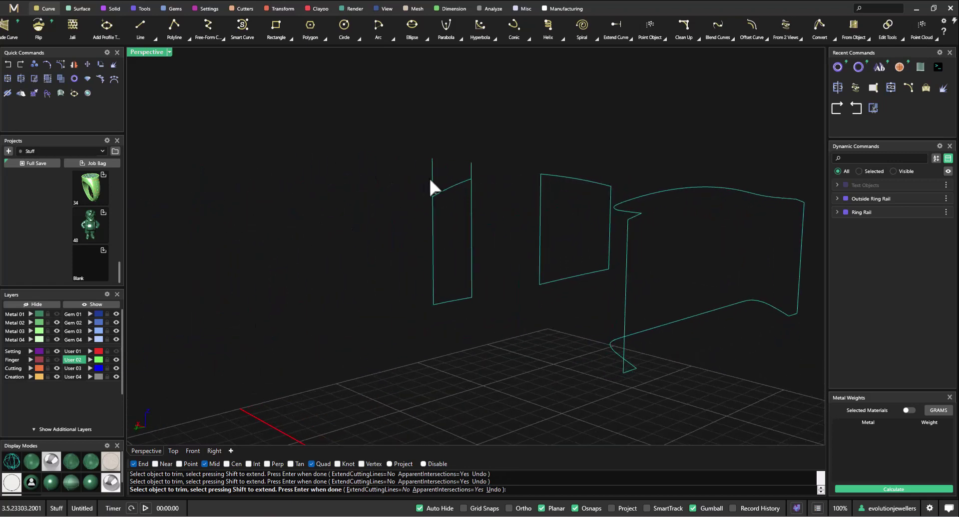
right_drag(346, 260, 316, 345)
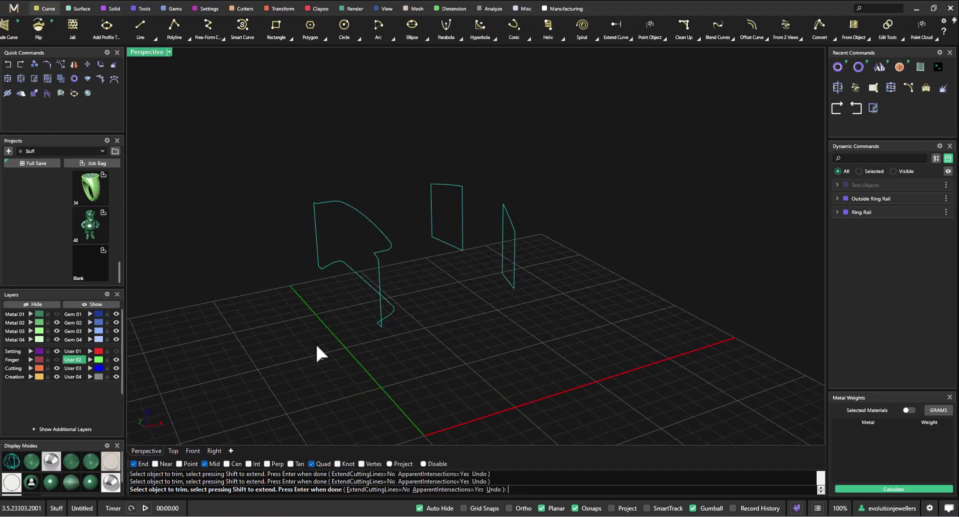
key(Return)
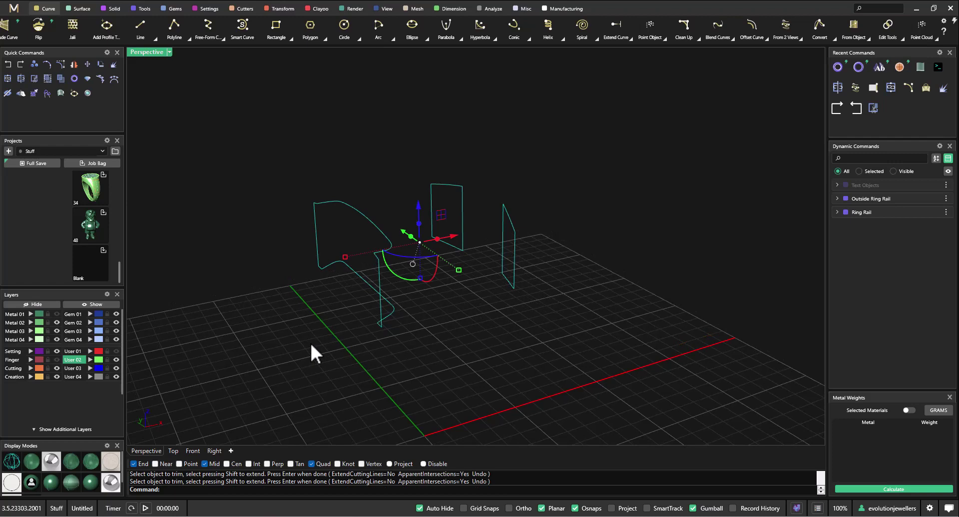
click(8, 79)
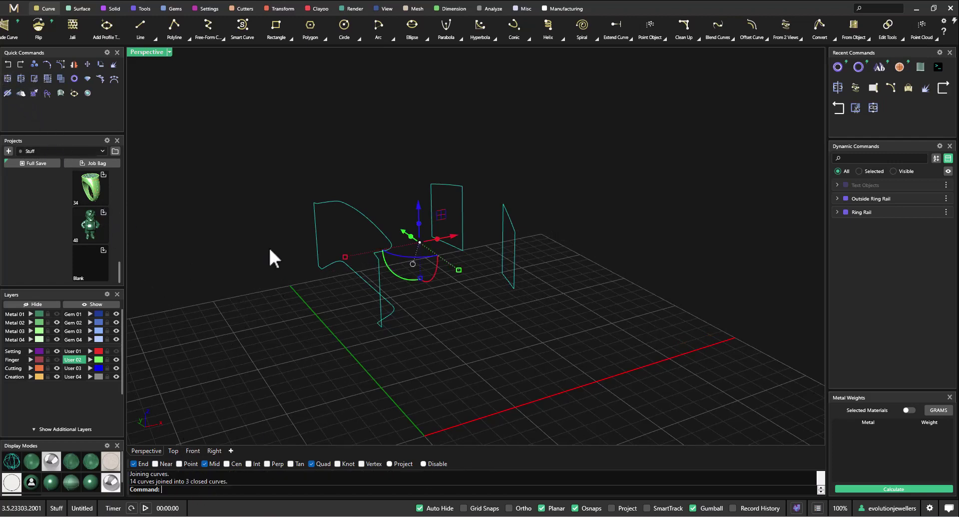
key(Escape)
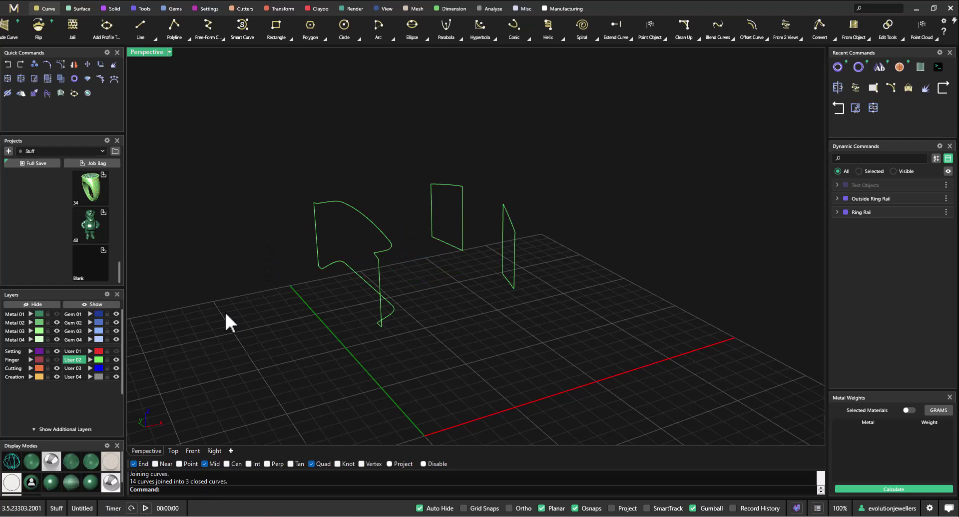
- Show the Metal 01, Finger and User 01 layers
click(57, 314)
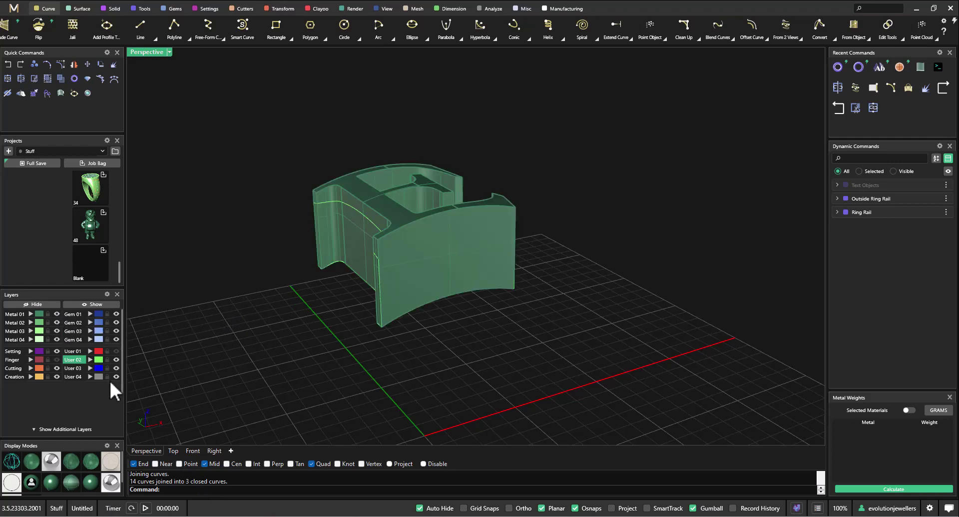
click(56, 359)
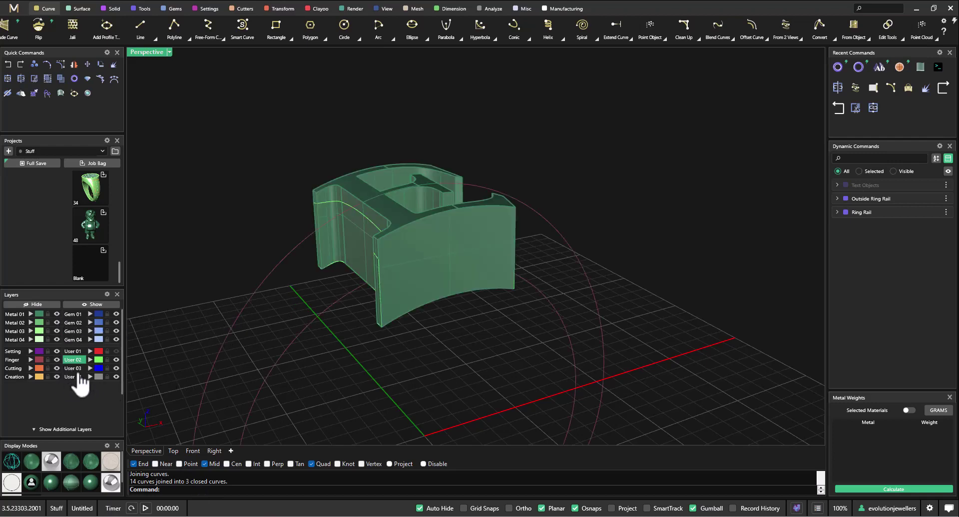
click(115, 351)
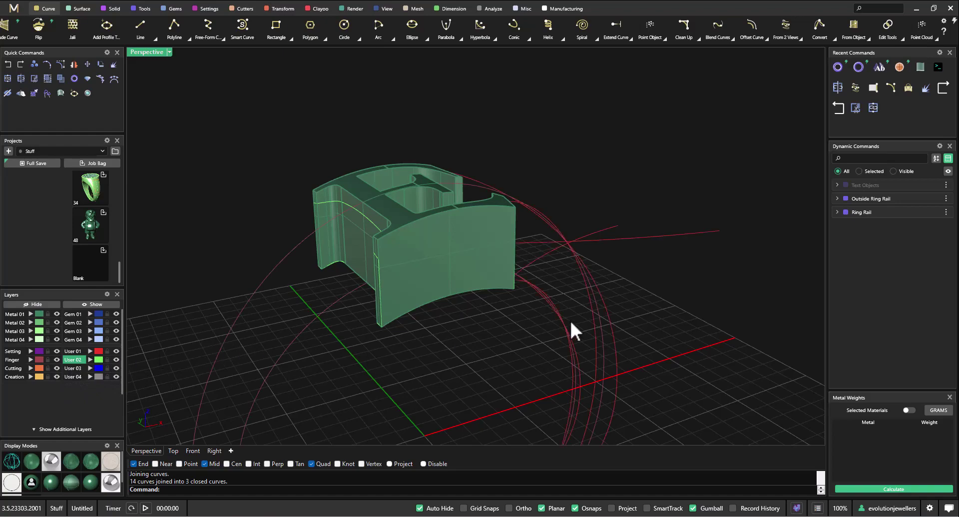
- Place a profile on the inner shank rail with Profile Placer, moving it up the rail to position 0.71
right_drag(602, 346, 488, 283)
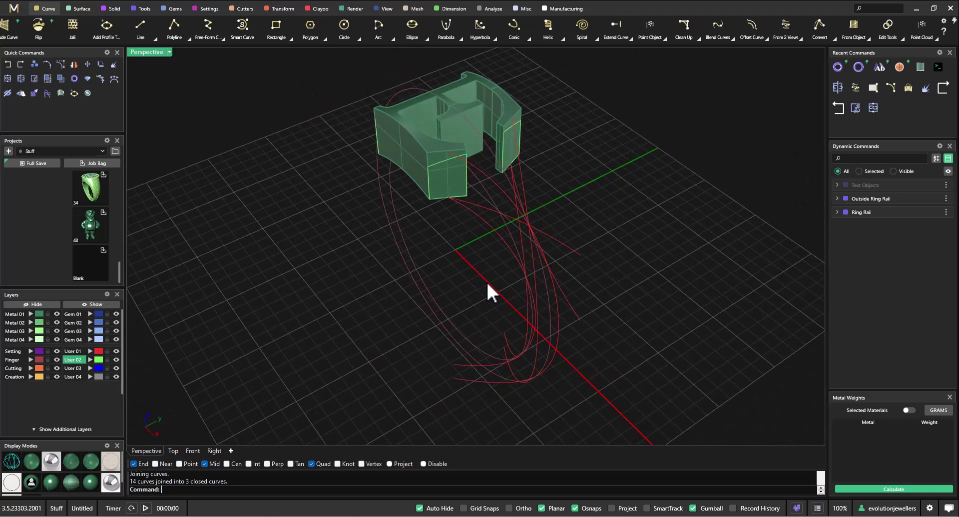
click(476, 215)
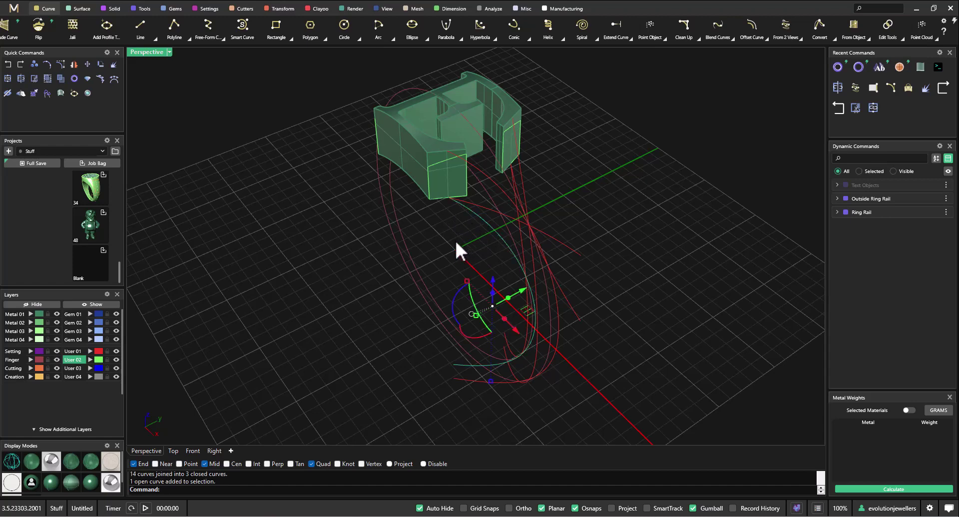
right_click(456, 243)
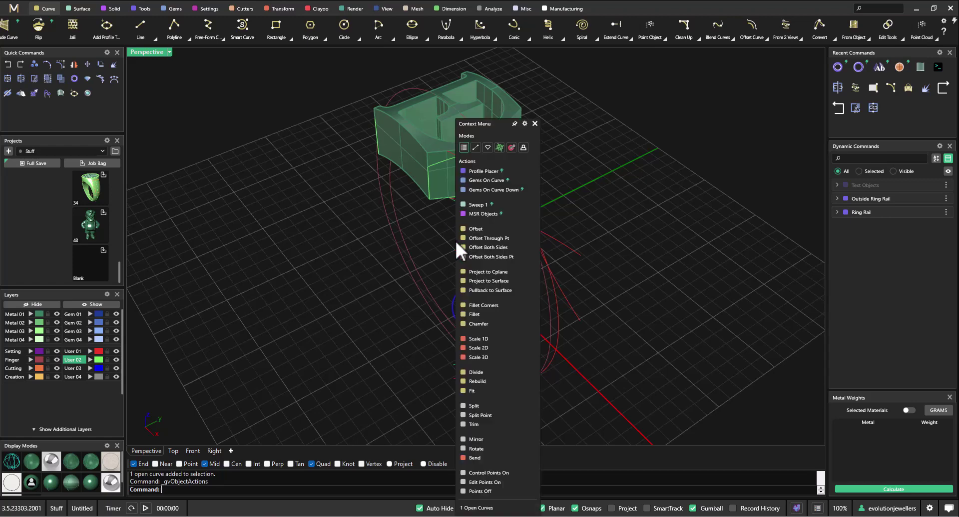
click(480, 204)
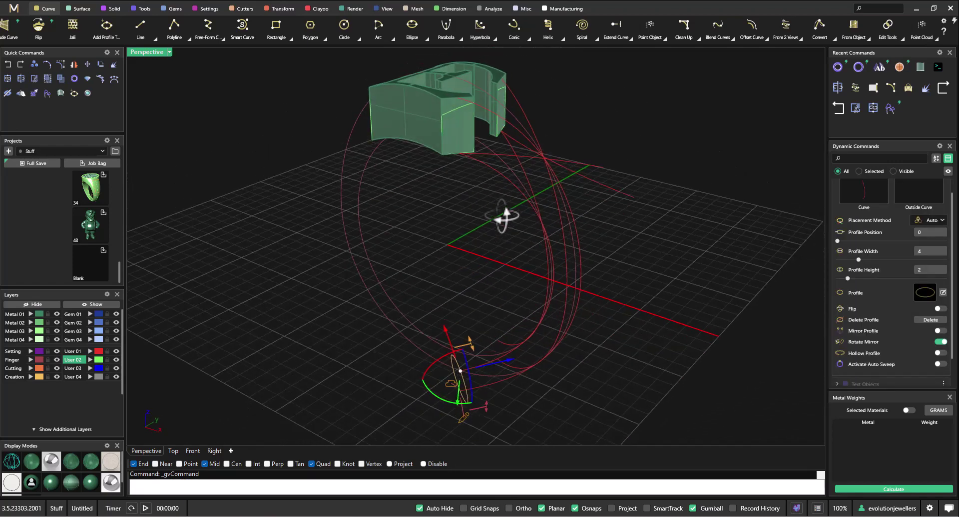
drag(460, 373, 535, 232)
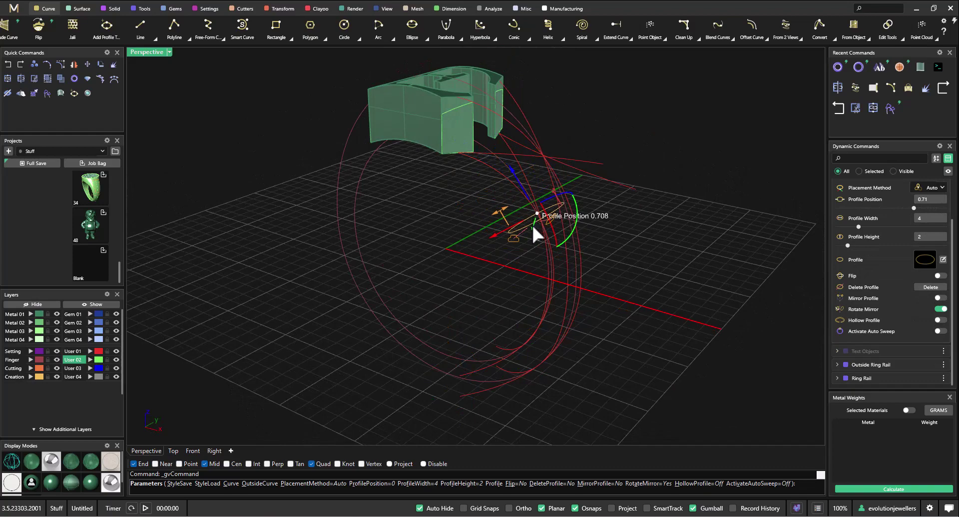
- Change the placed profile's shape to Shank profile 02 from the profile library
right_drag(535, 231, 373, 293)
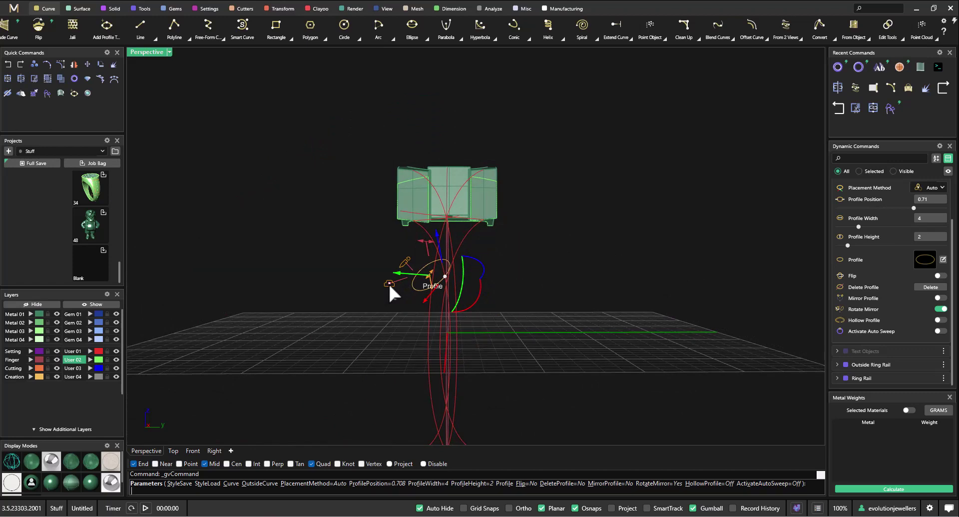
click(389, 284)
click(207, 325)
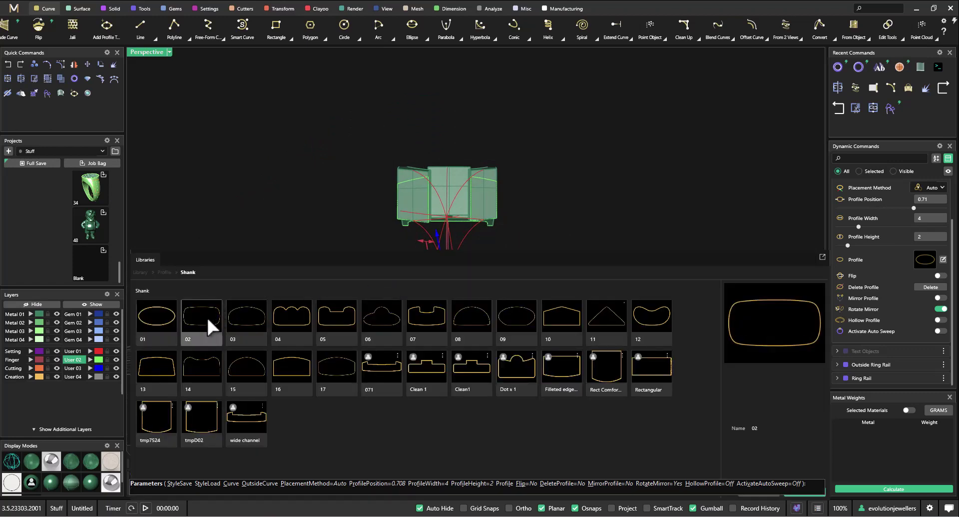
double_click(207, 319)
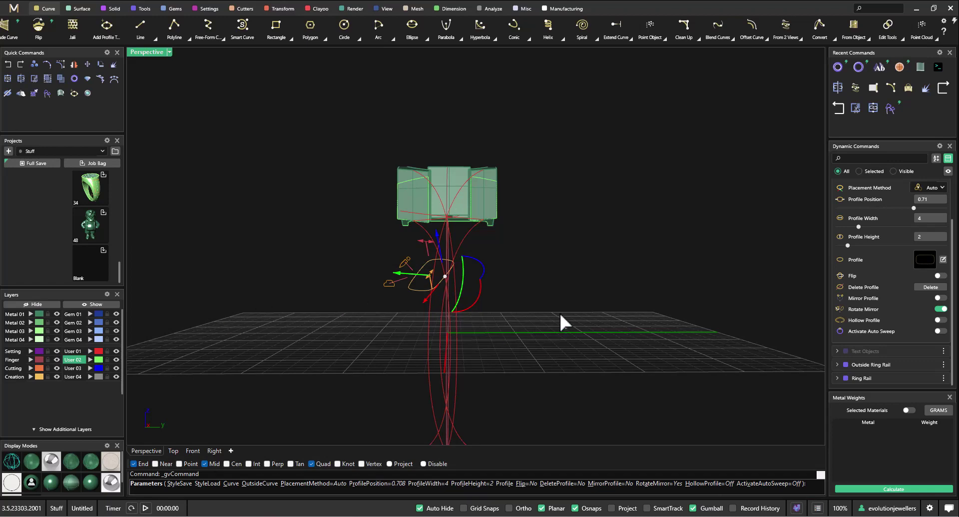
- Set the matching outer shank rail as the placed profile's outside curve
mouse_move(561, 315)
right_down()
mouse_move(572, 263)
mouse_move(561, 293)
mouse_move(529, 301)
mouse_move(570, 302)
right_up()
scroll(889, 267, up, 1)
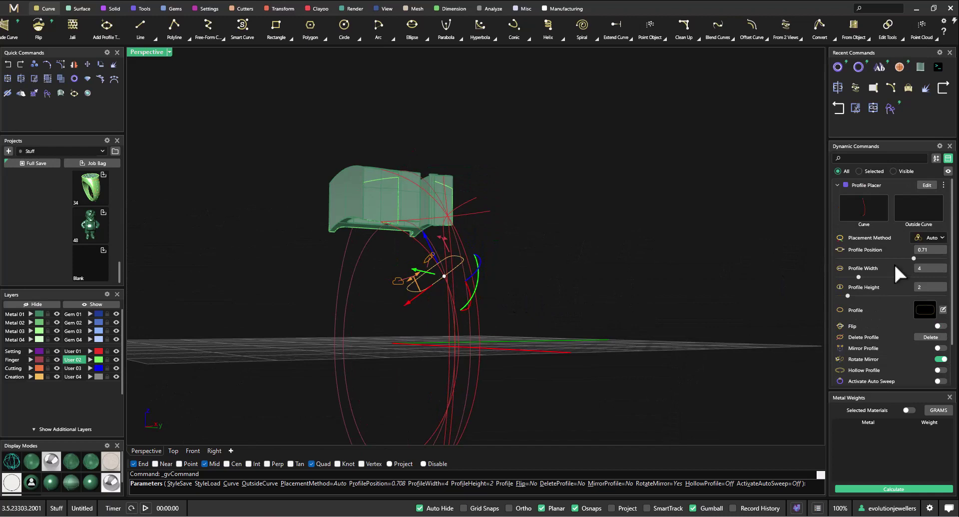
click(915, 208)
right_drag(620, 269, 638, 290)
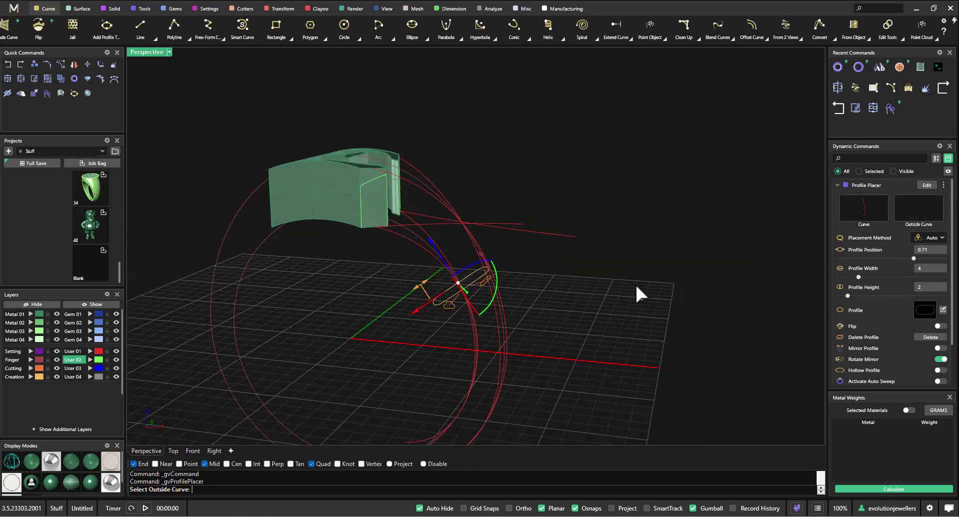
right_drag(573, 220, 552, 220)
right_click(434, 199)
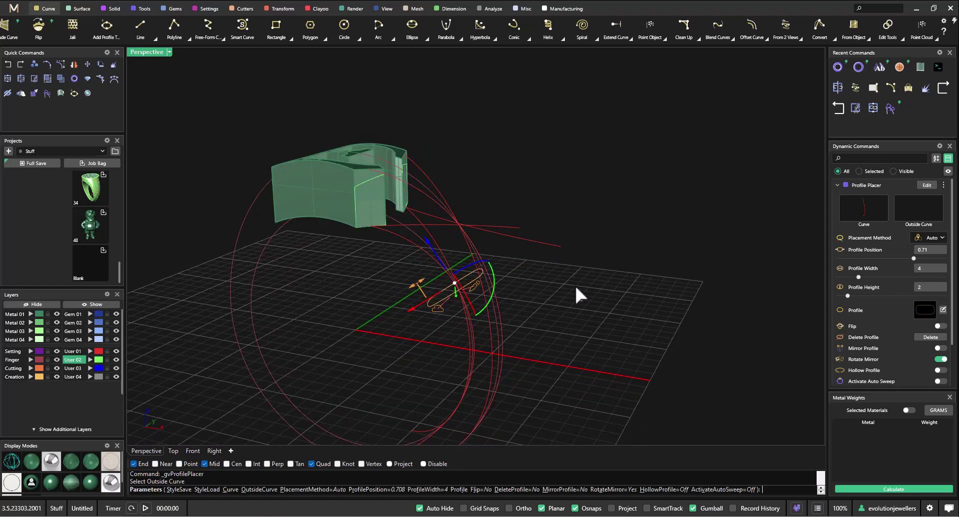
- Rotate the placed profile until it sits square across the shank in the Top view
right_drag(617, 323, 503, 287)
drag(479, 265, 492, 298)
right_drag(492, 299, 520, 310)
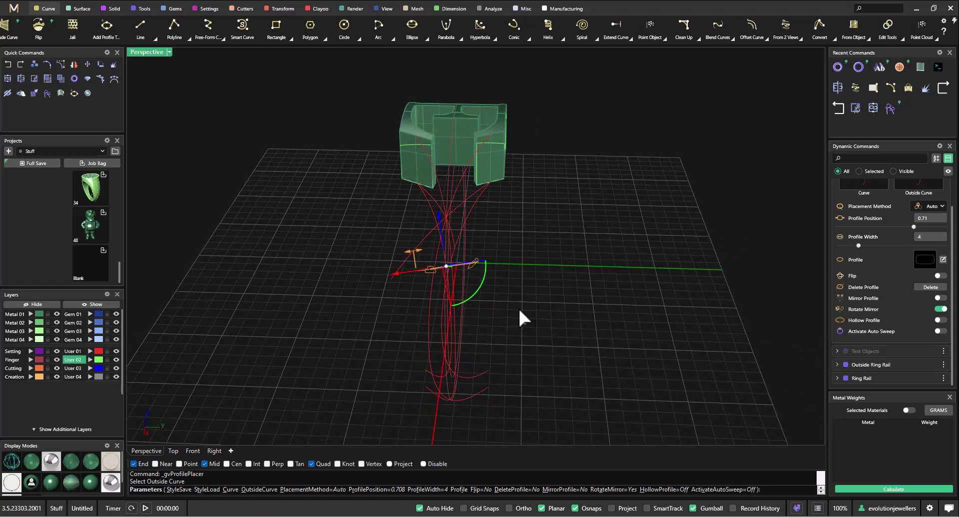
drag(485, 275, 481, 281)
right_drag(524, 300, 732, 270)
double_click(148, 50)
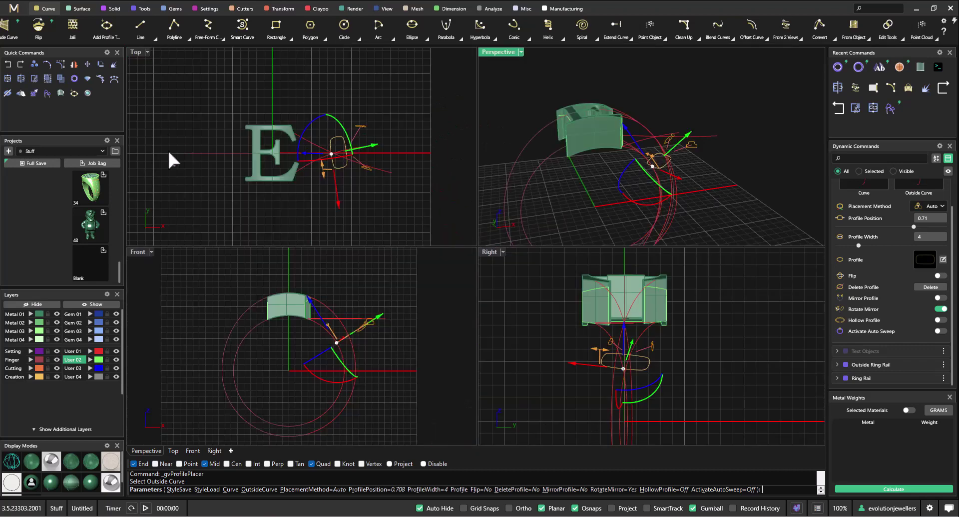
scroll(321, 145, up, 5)
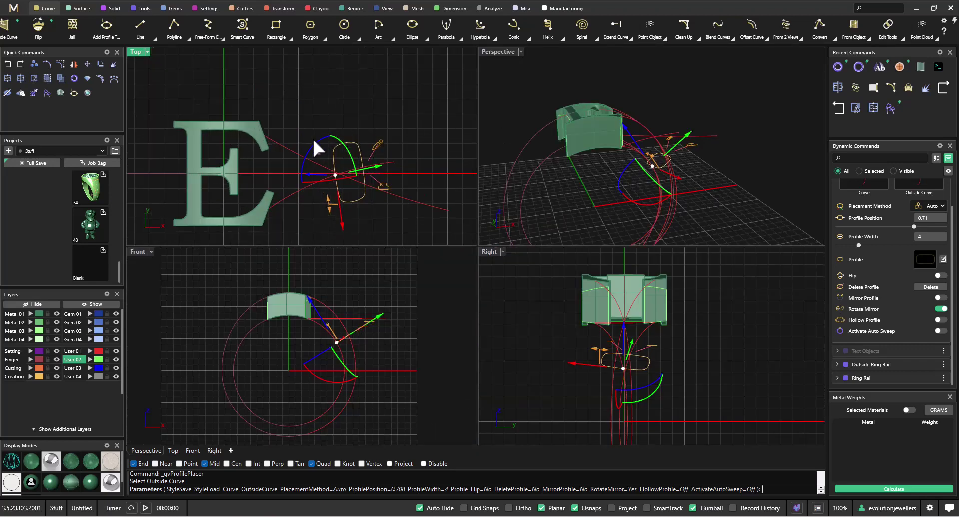
drag(314, 142, 319, 139)
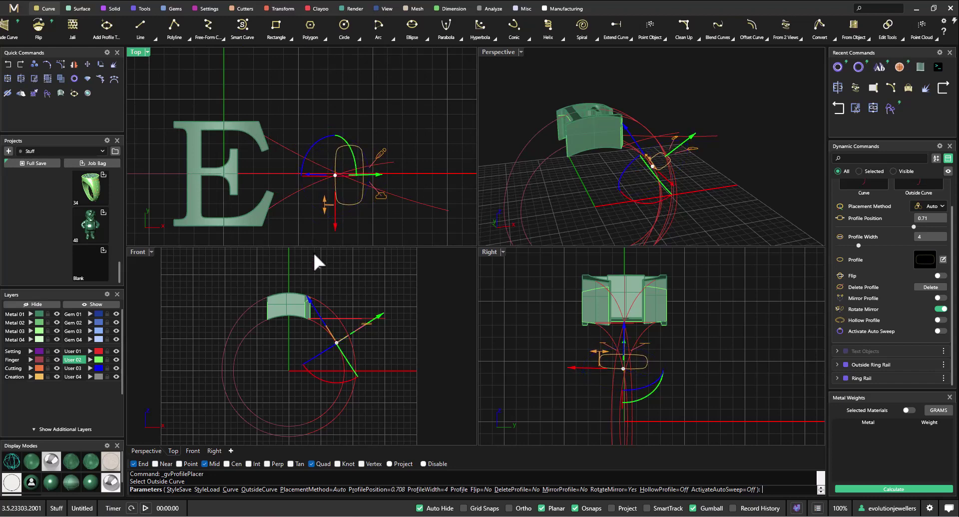
- Tilt the placed profile steeply upward between the inner and outer rails in the Front view and fine-tune its alignment from the side
drag(310, 373, 341, 384)
scroll(338, 342, up, 3)
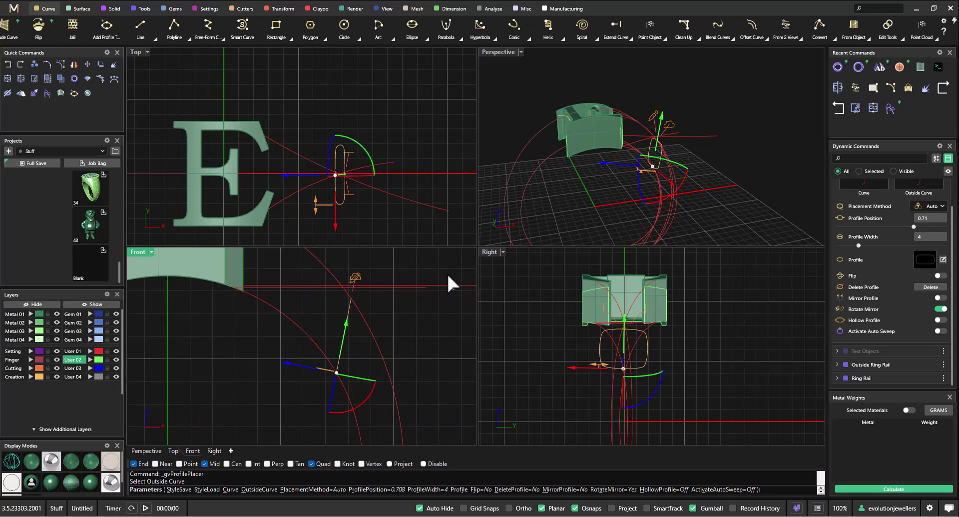
double_click(500, 52)
right_drag(577, 212, 566, 170)
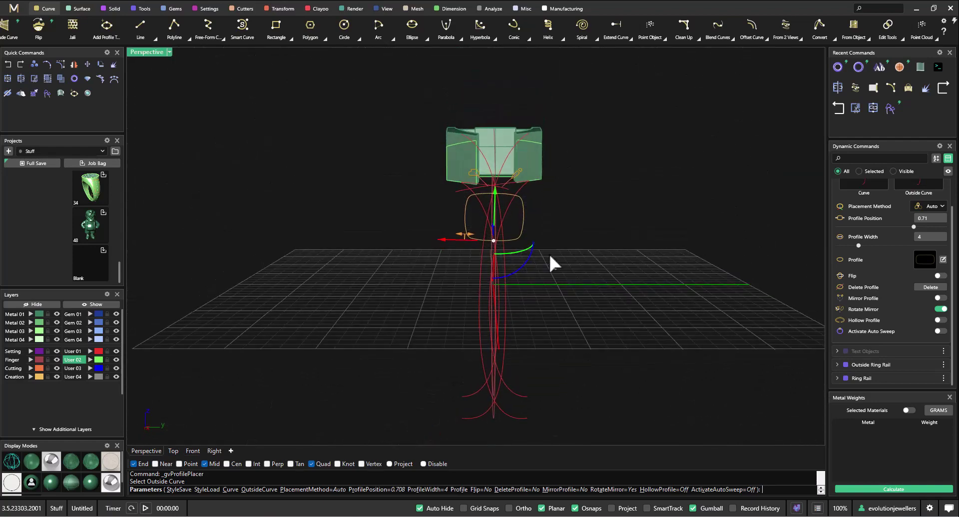
drag(523, 265, 523, 264)
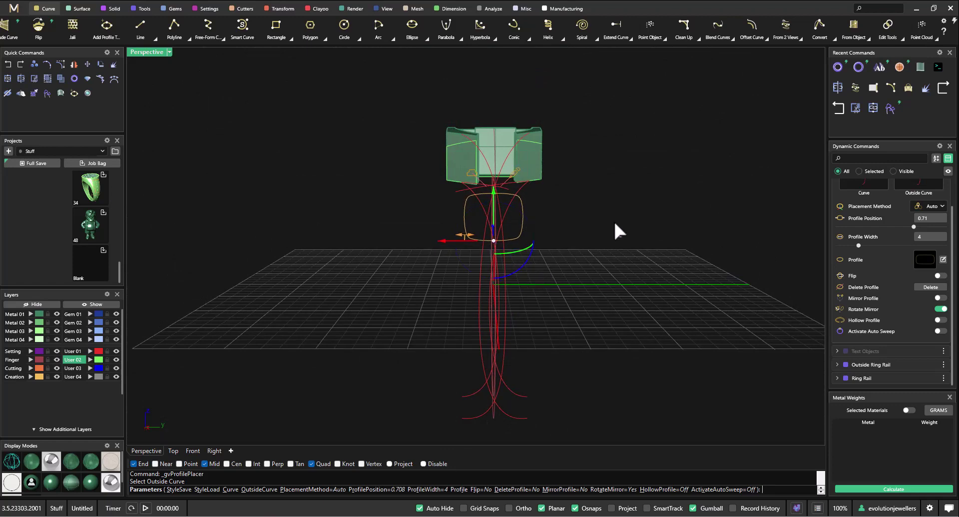
- Narrow the placed profile to a width of 2.5 and finish the profile placement
right_drag(615, 224, 610, 235)
drag(470, 223, 491, 227)
right_drag(610, 281, 466, 184)
right_click(606, 266)
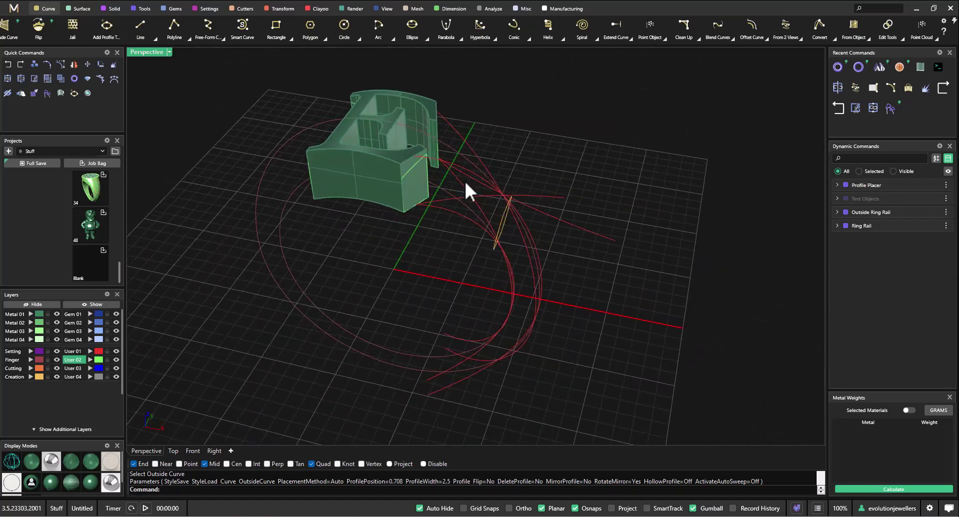
- Start a two-rail sweep along the inner and outer shank rails, using the E's arm-end profile and the placed profile as cross sections
click(81, 10)
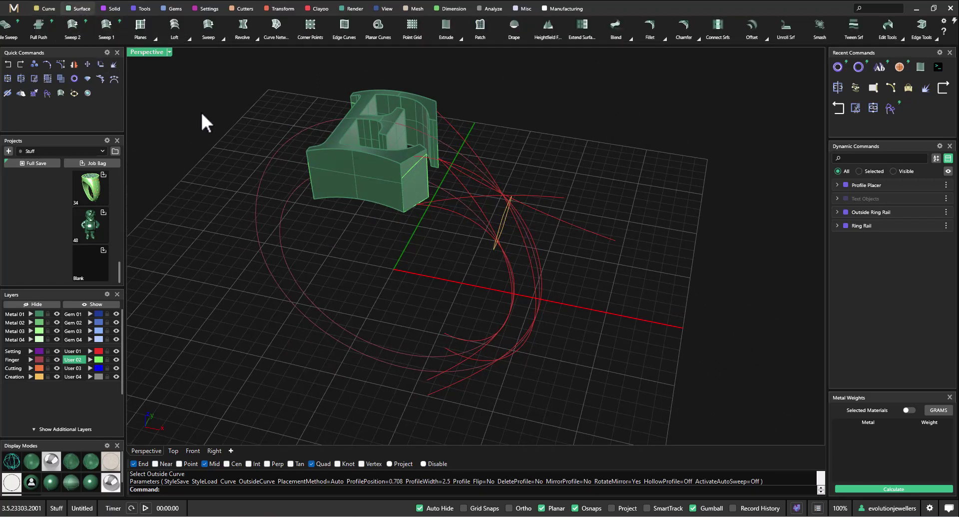
click(222, 38)
click(219, 53)
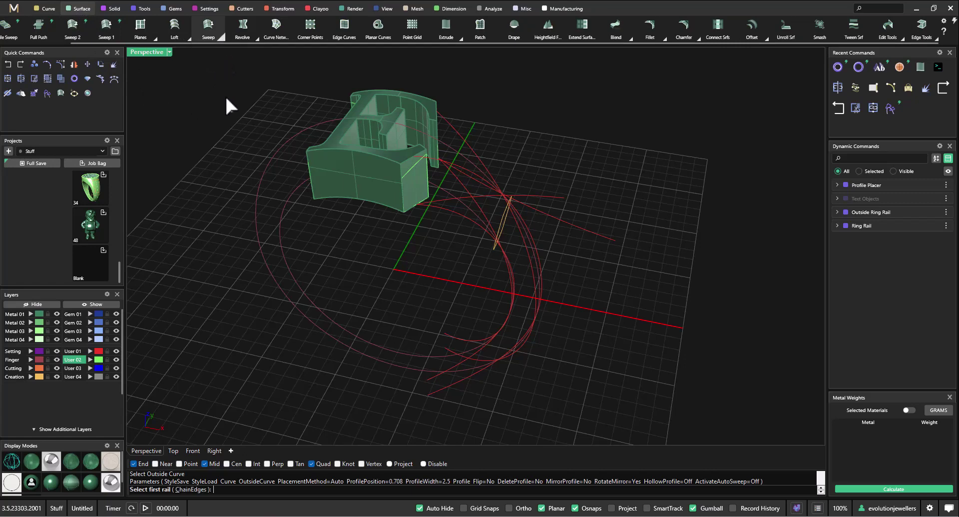
click(447, 210)
mouse_move(445, 213)
right_down()
mouse_move(446, 230)
mouse_move(447, 208)
right_up()
click(449, 147)
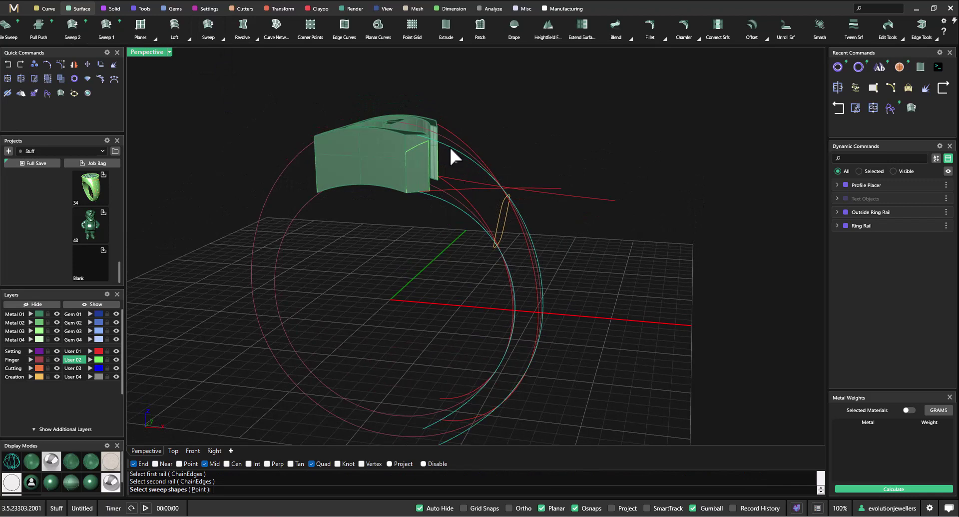
click(411, 149)
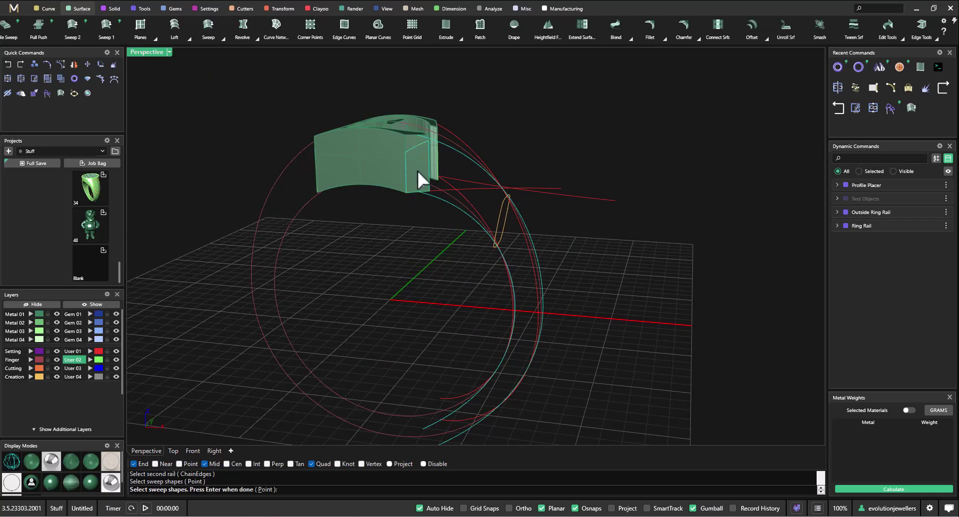
click(500, 220)
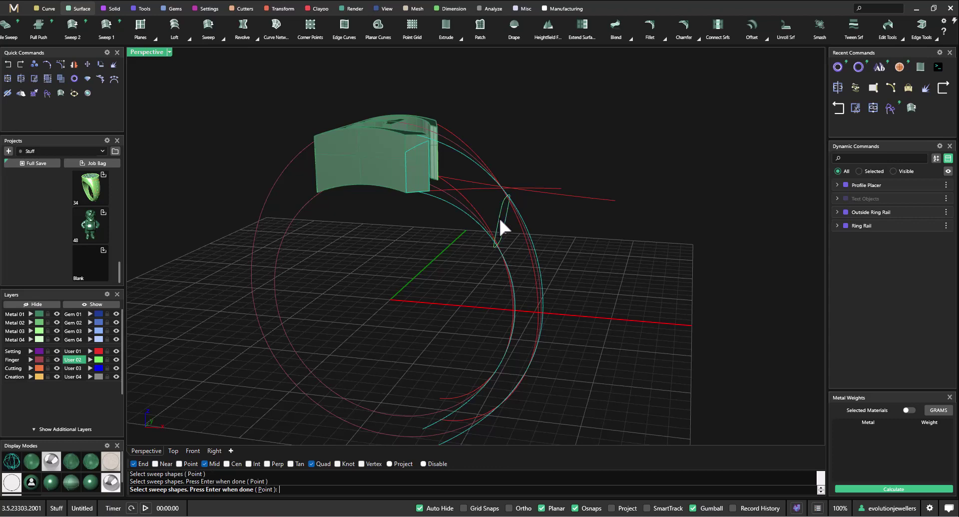
key(Return)
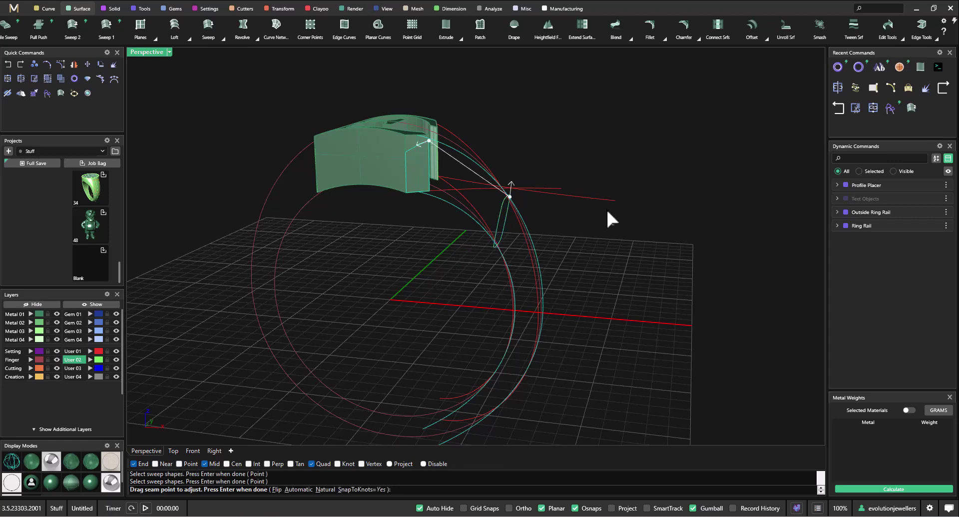
- Move both seam points to the bottom middle of their profiles and create the sweep without changing the cross sections
drag(430, 143, 430, 209)
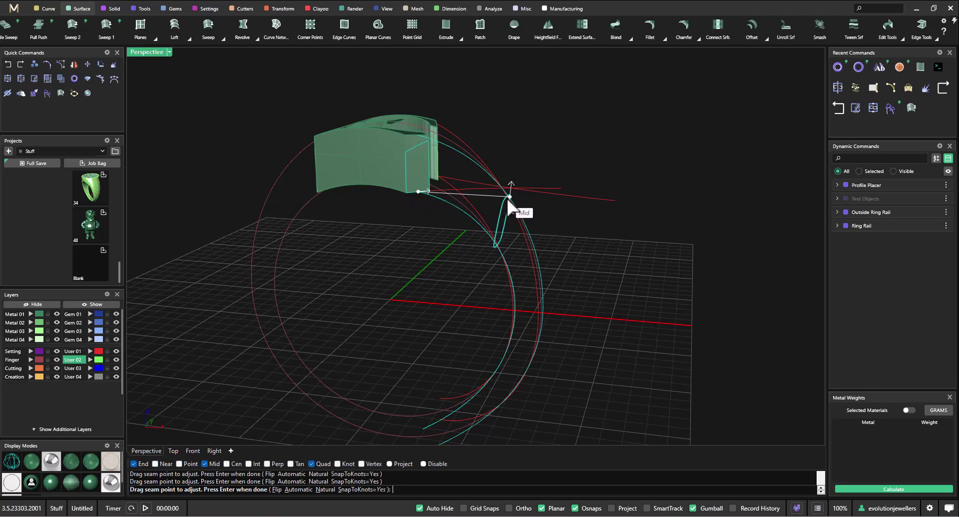
drag(510, 196, 499, 245)
right_drag(625, 230, 584, 248)
key(Return)
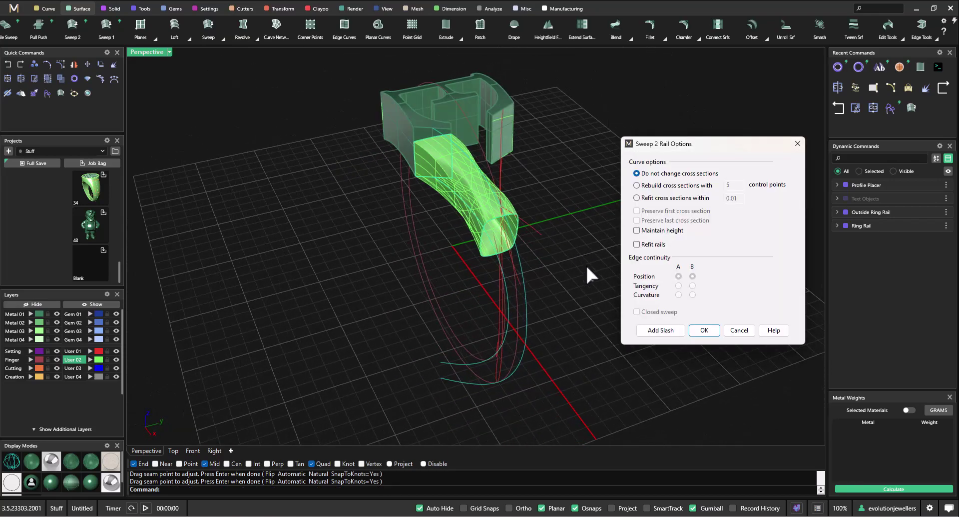
click(705, 331)
- Delete the swept surface between the E's arm and the placed profile
right_drag(638, 285, 680, 273)
mouse_move(642, 234)
right_down()
mouse_move(623, 231)
mouse_move(677, 225)
mouse_move(626, 236)
right_up()
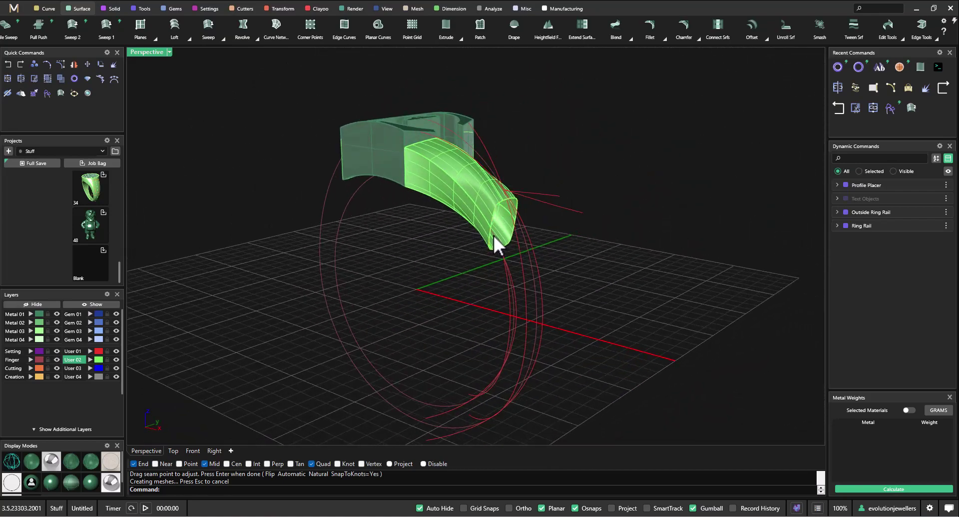
click(473, 204)
key(Delete)
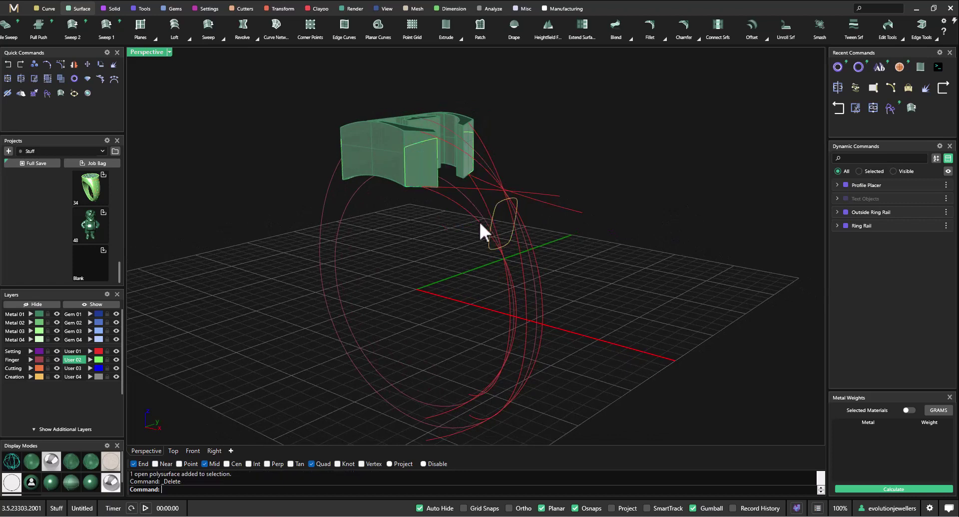
- Edit the placed shank profile, rotating it about the rails until it stands vertical in the side view, and accept the change
click(496, 211)
right_click(567, 244)
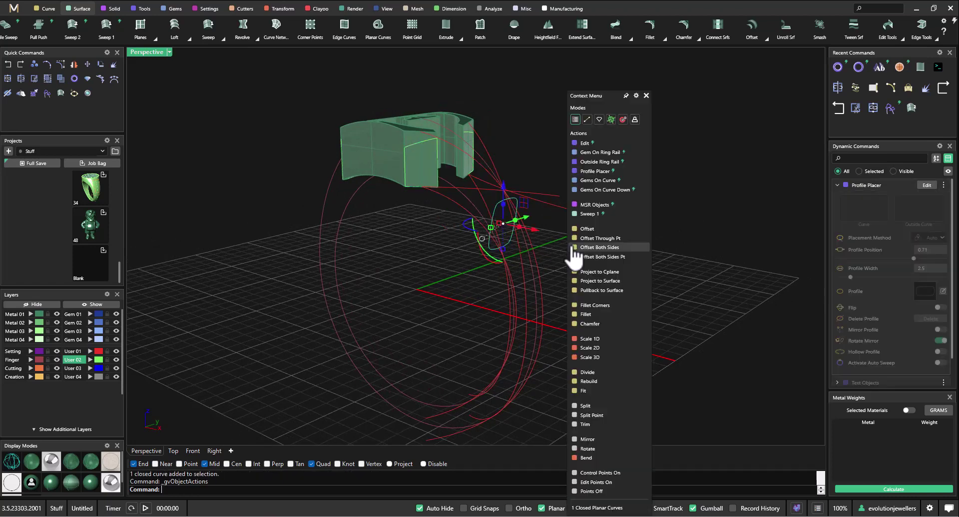
click(589, 145)
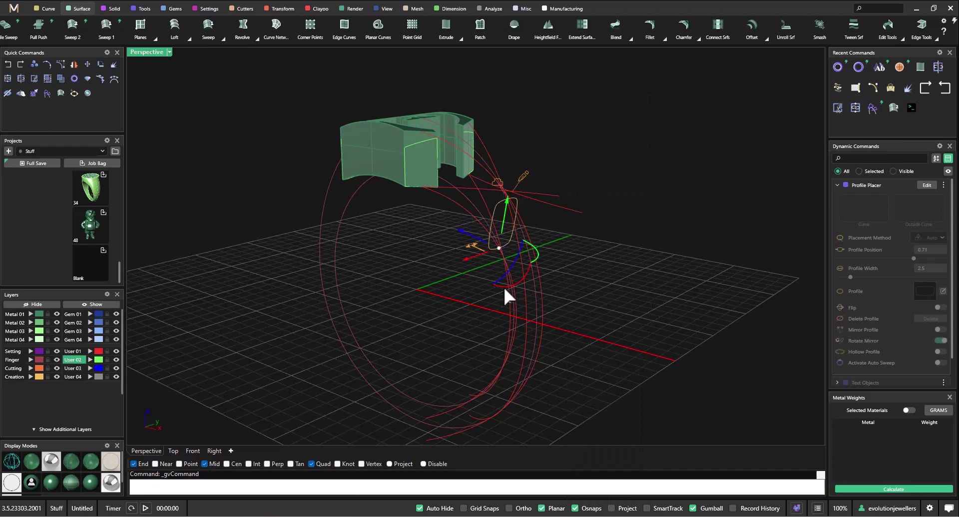
right_drag(503, 285, 520, 272)
drag(522, 274, 527, 266)
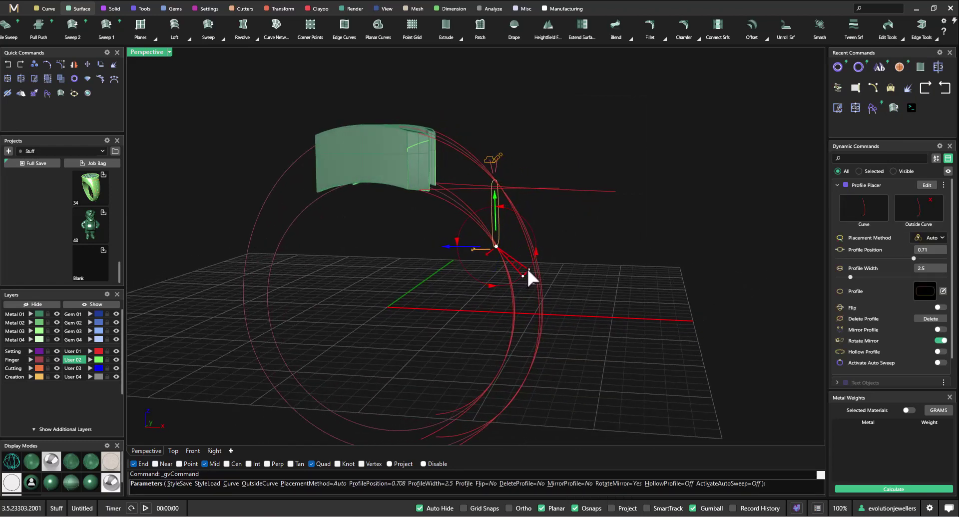
key(Return)
- Start a two-rail sweep on the front arm's inner and outer rails, using its arm-end profile and the rotated placed profile as cross sections
right_drag(599, 240, 521, 243)
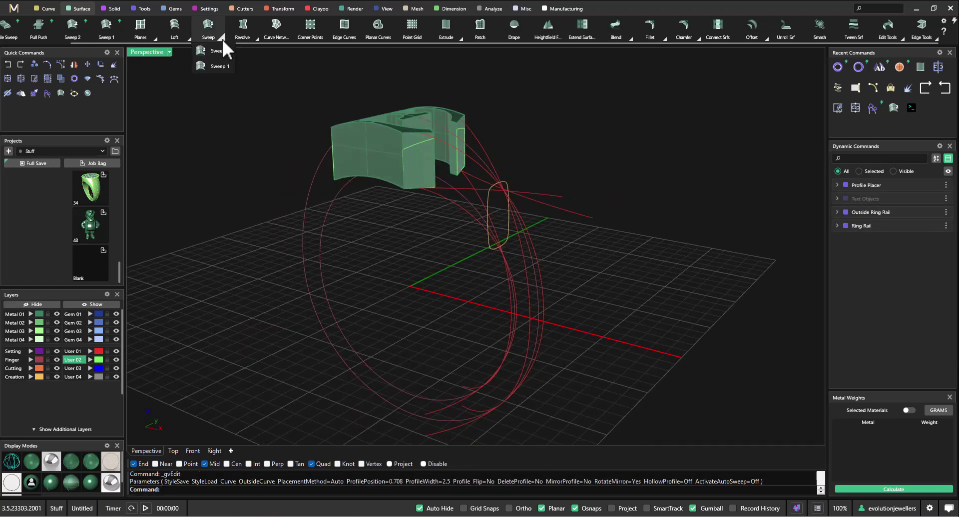
click(454, 205)
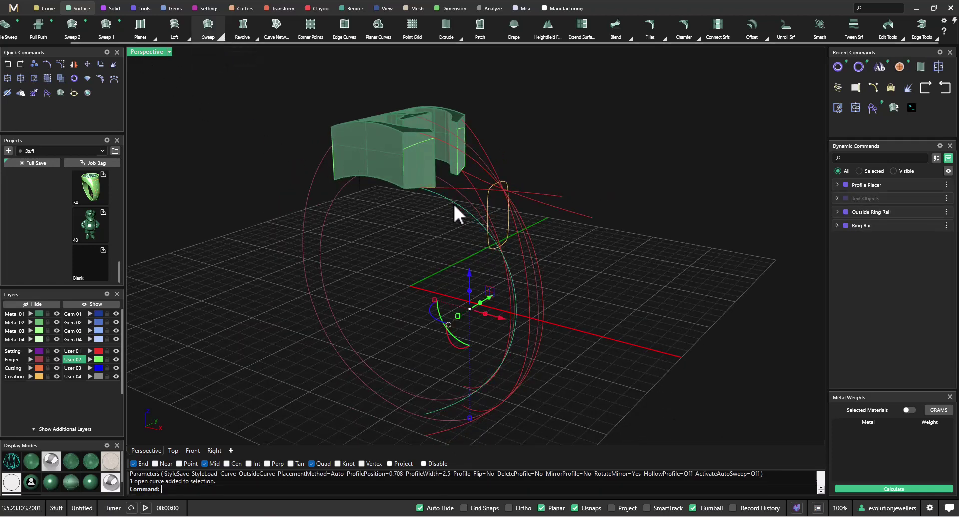
click(472, 159)
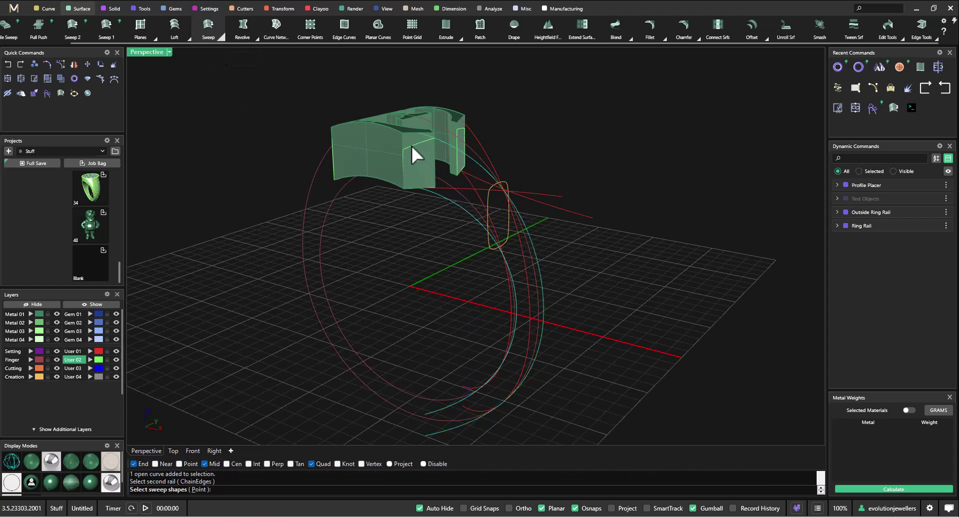
click(412, 146)
click(488, 198)
key(Return)
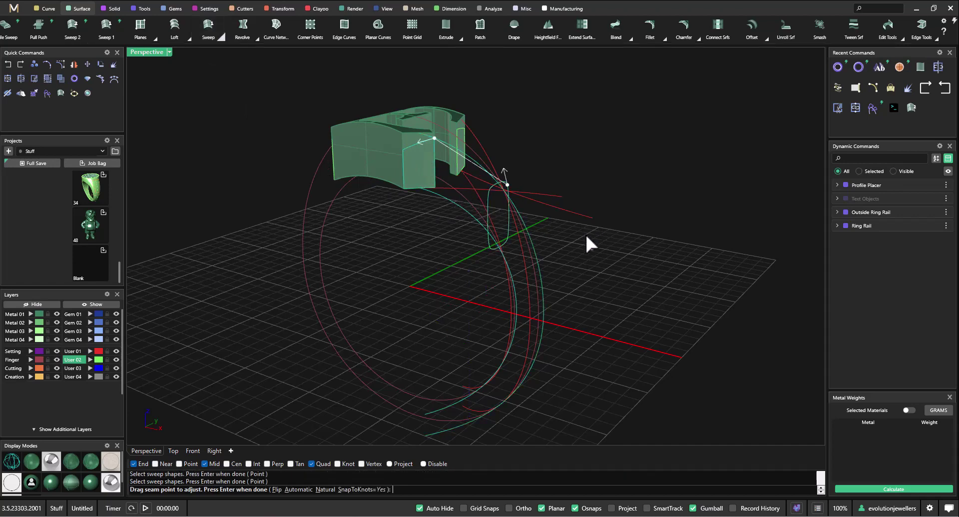
- Move the seam points to the bottom middle of the arm-end and placed profiles, and create the front arm's sweep
click(434, 139)
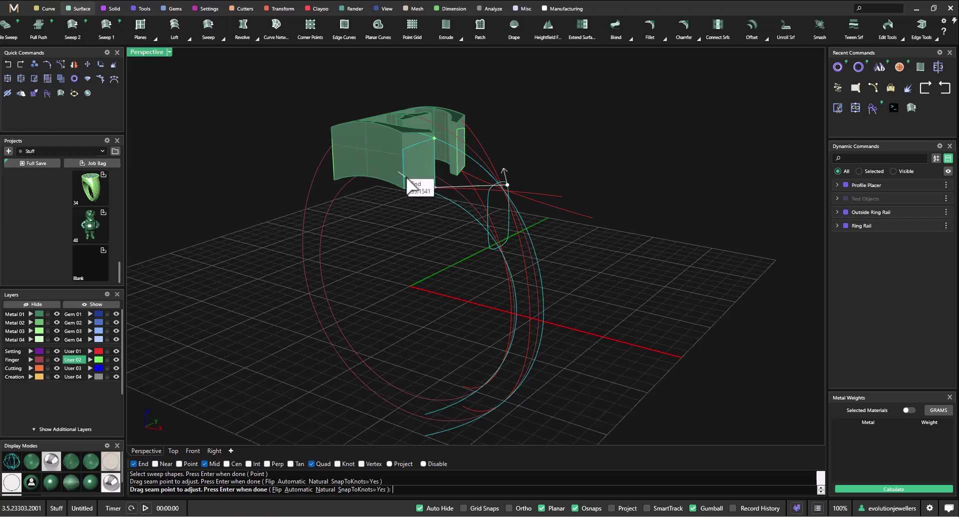
click(425, 187)
click(506, 184)
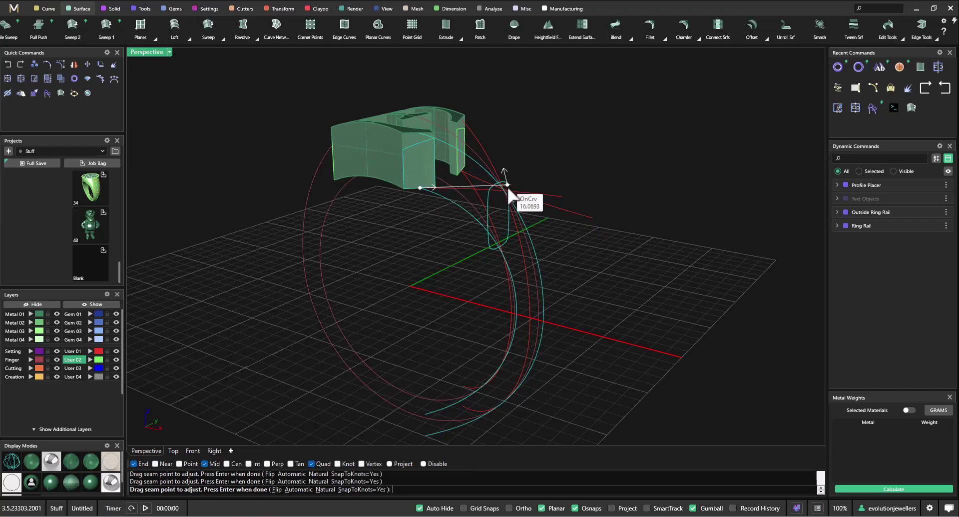
click(500, 247)
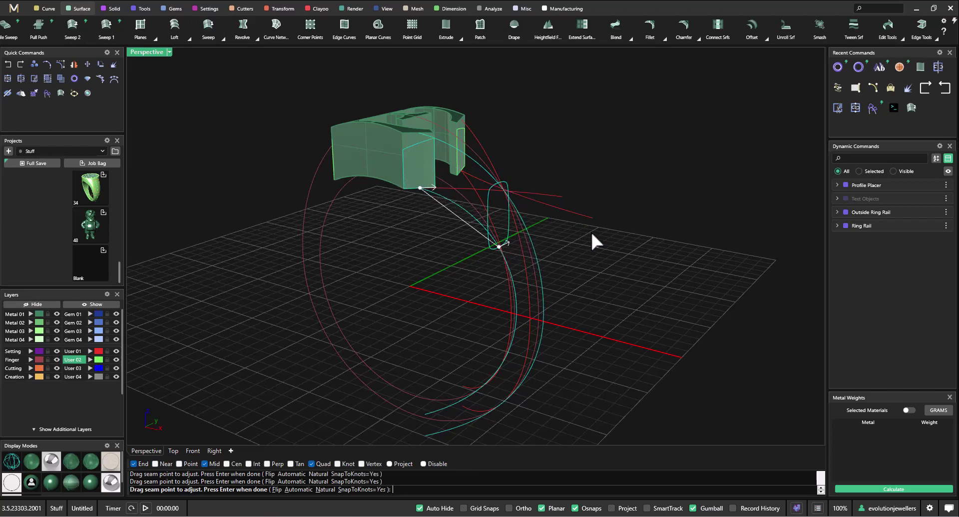
key(Return)
click(704, 330)
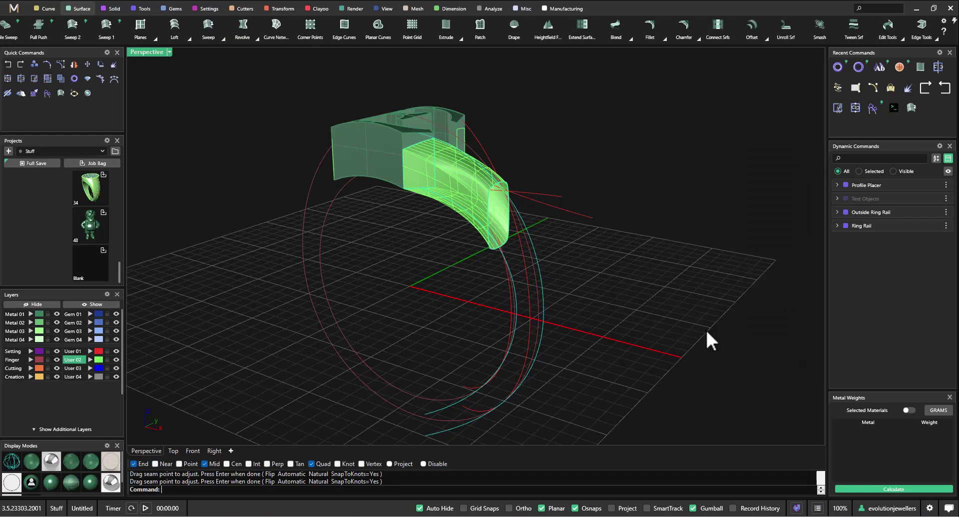
- Start a two-rail sweep for the E's opposite outer arm along its inner and outer rails, using its arm-end profile and the placed profile
right_drag(649, 263, 340, 131)
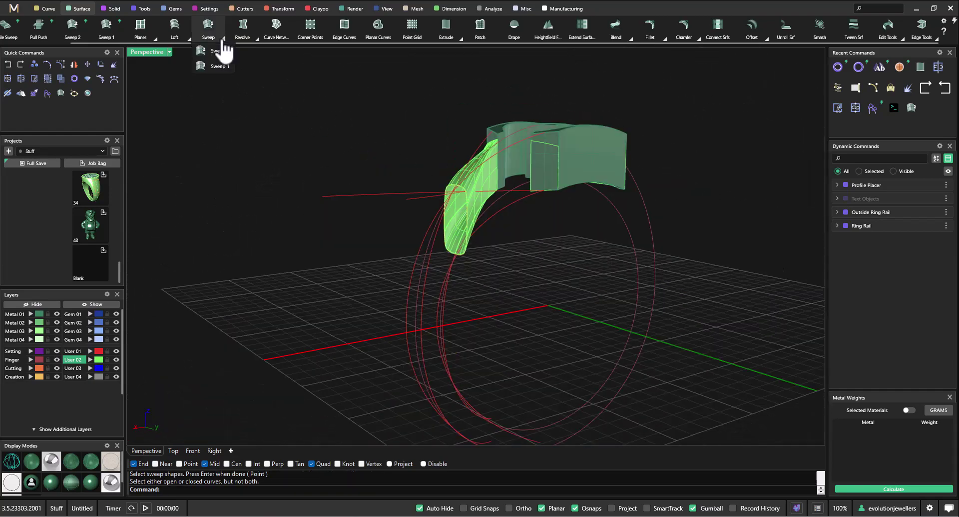
click(217, 34)
click(511, 204)
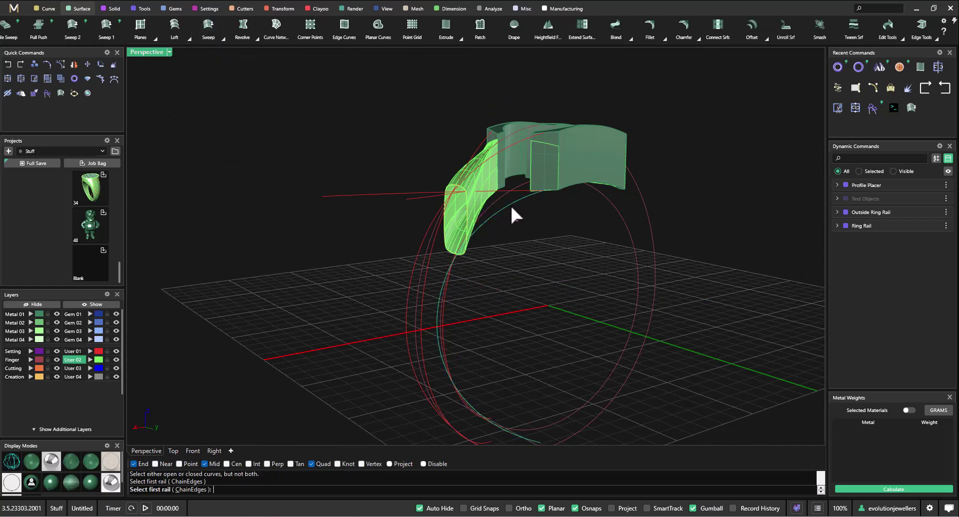
click(516, 143)
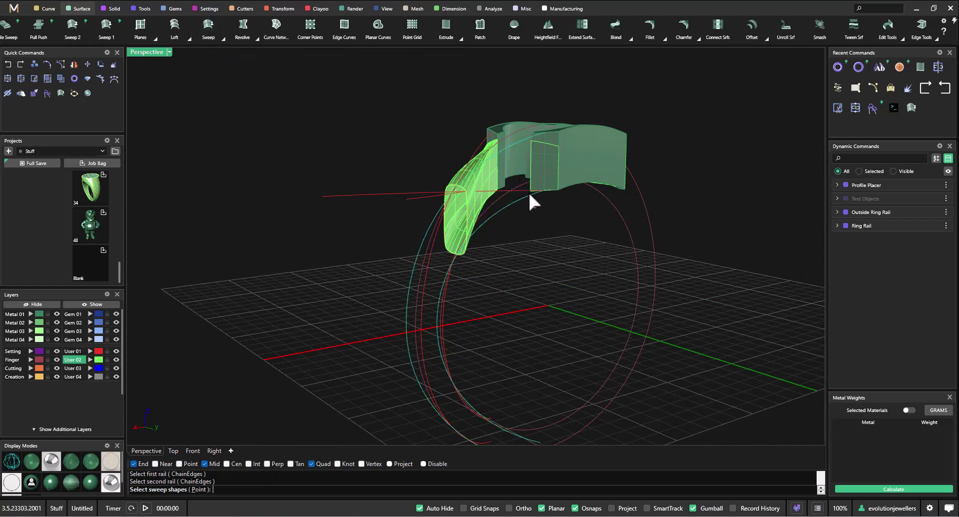
click(546, 144)
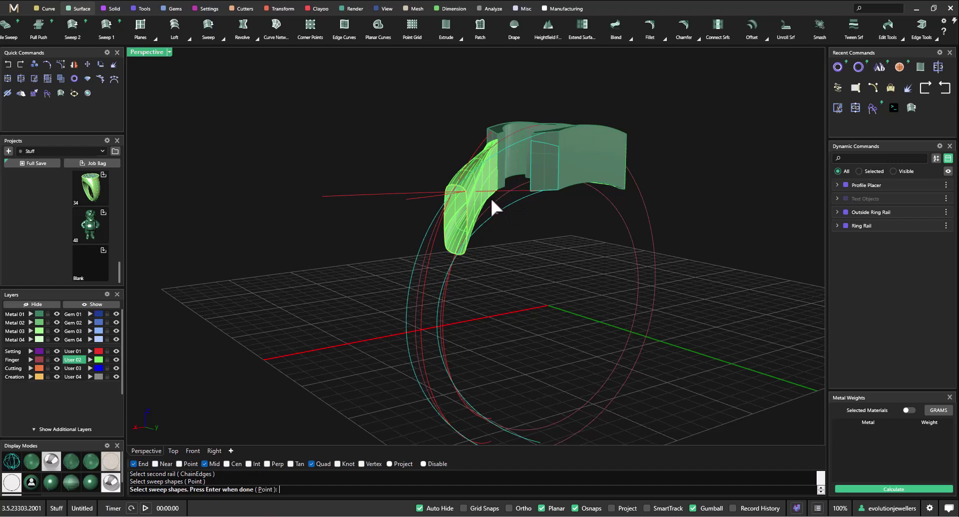
scroll(466, 232, up, 3)
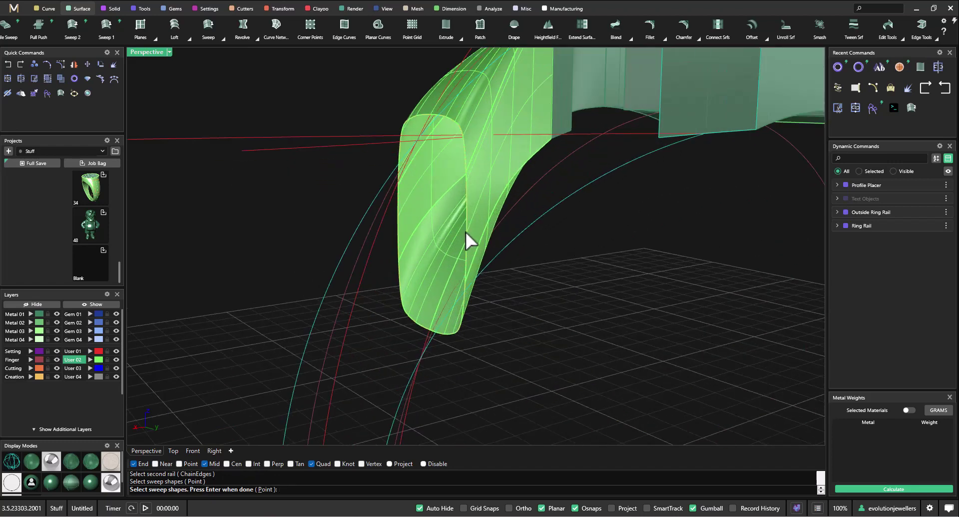
click(466, 154)
click(492, 181)
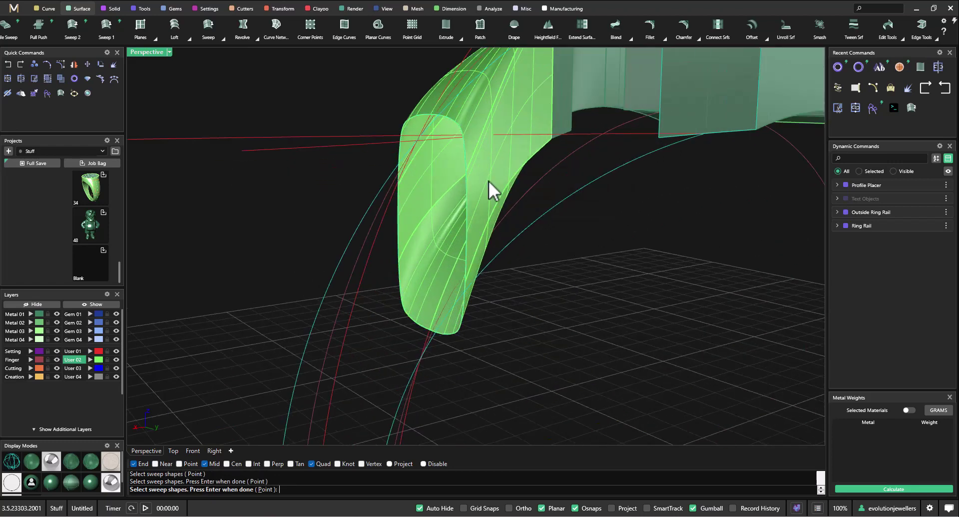
scroll(489, 181, down, 5)
key(Return)
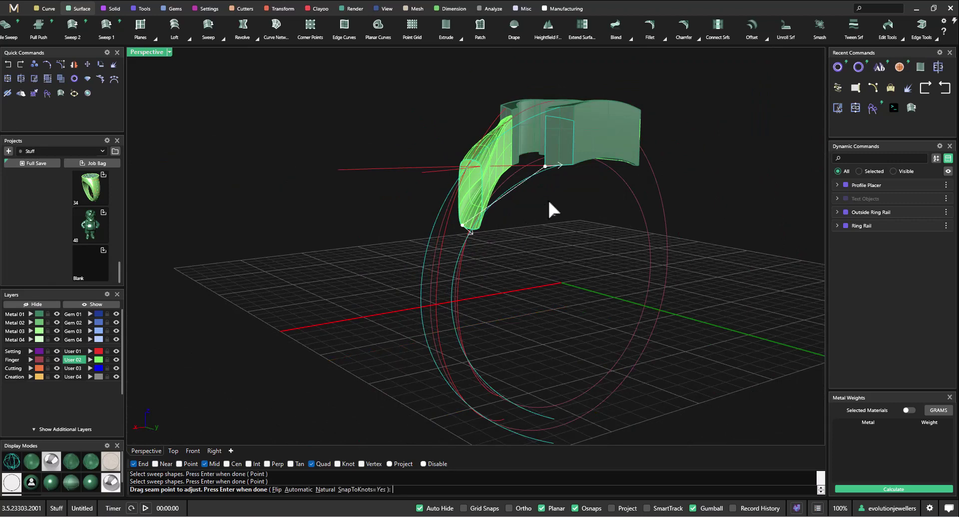
- Align the seam points at the bottom middle of the opposite arm's two cross sections and create the sweep
scroll(548, 175, up, 5)
drag(553, 151, 576, 149)
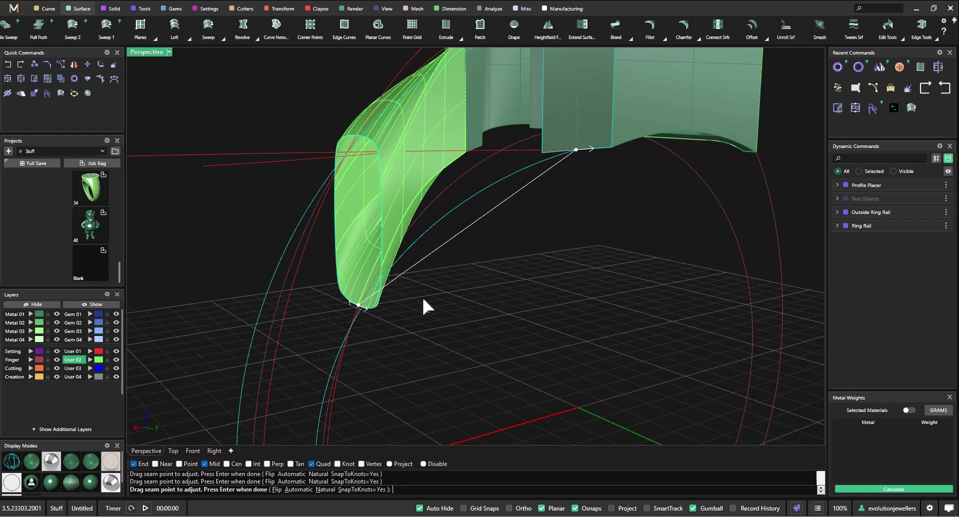
key(Return)
click(701, 331)
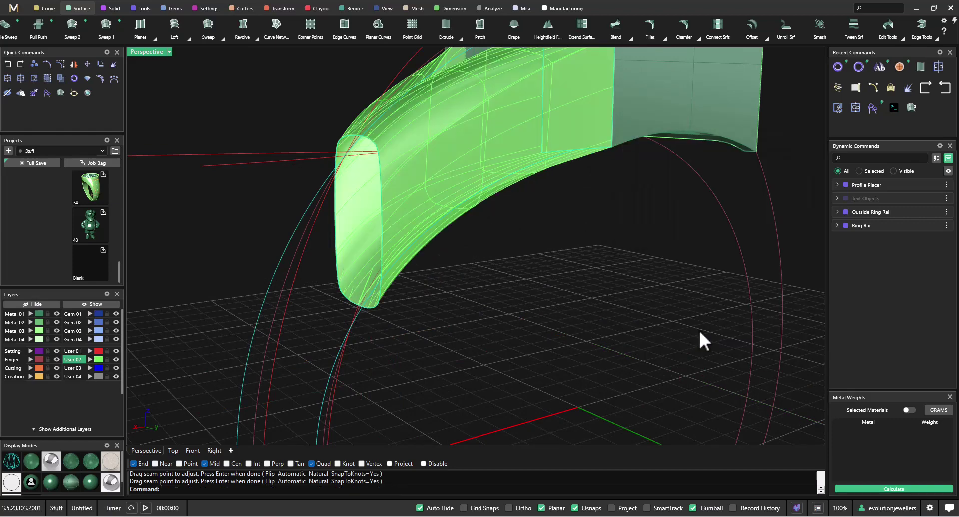
- Inspect the junction of the two sweeps, and start placing a profile on the inner ring rail with the outside ring rail as outside curve
right_drag(585, 287, 681, 272)
scroll(495, 207, up, 5)
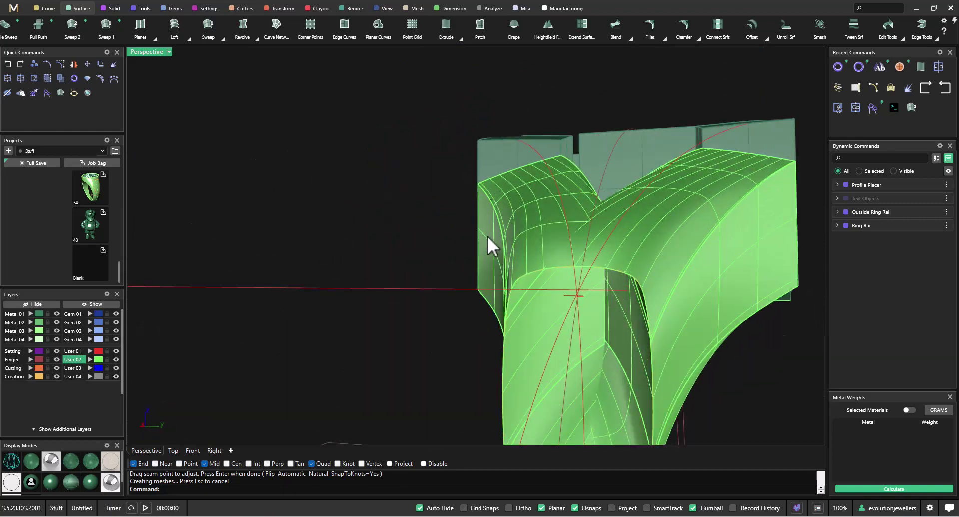
right_drag(488, 236, 493, 219)
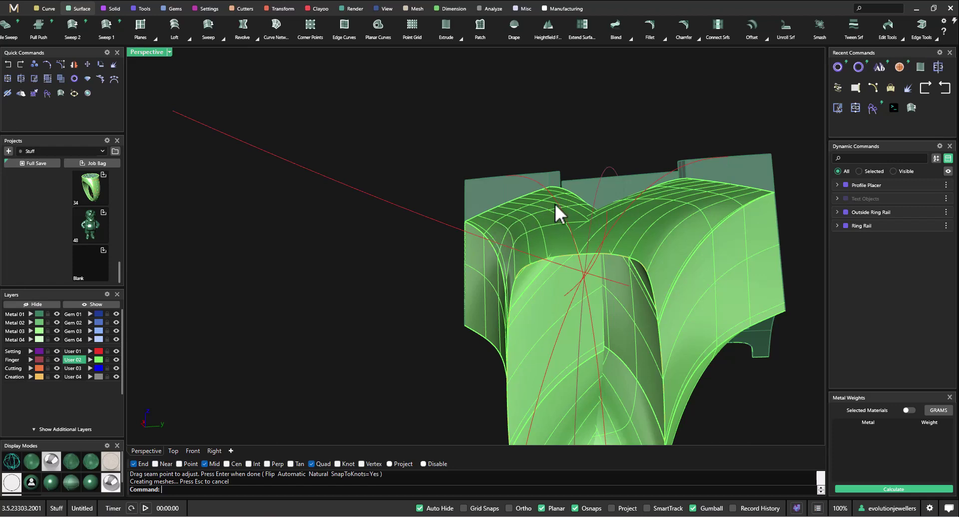
mouse_move(616, 207)
right_down()
mouse_move(676, 214)
mouse_move(616, 217)
right_up()
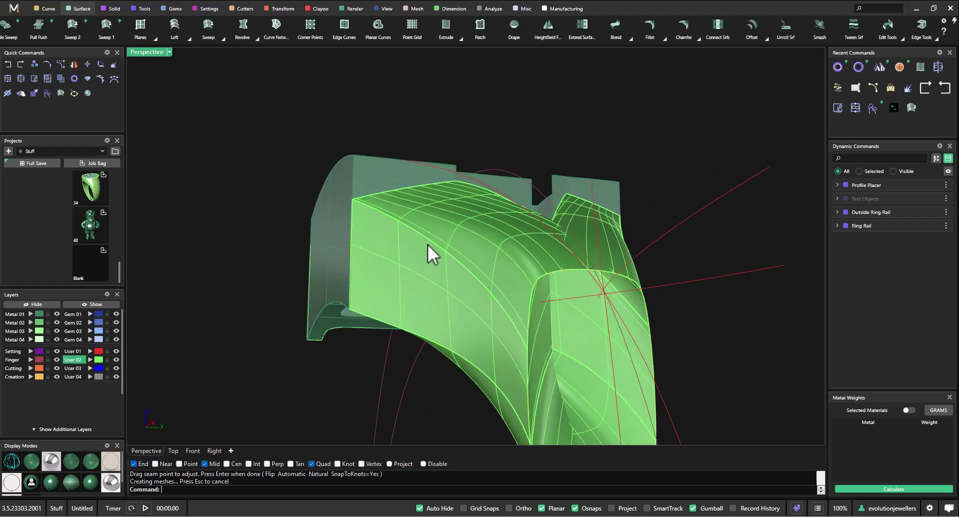
scroll(401, 234, down, 4)
right_drag(398, 295, 521, 278)
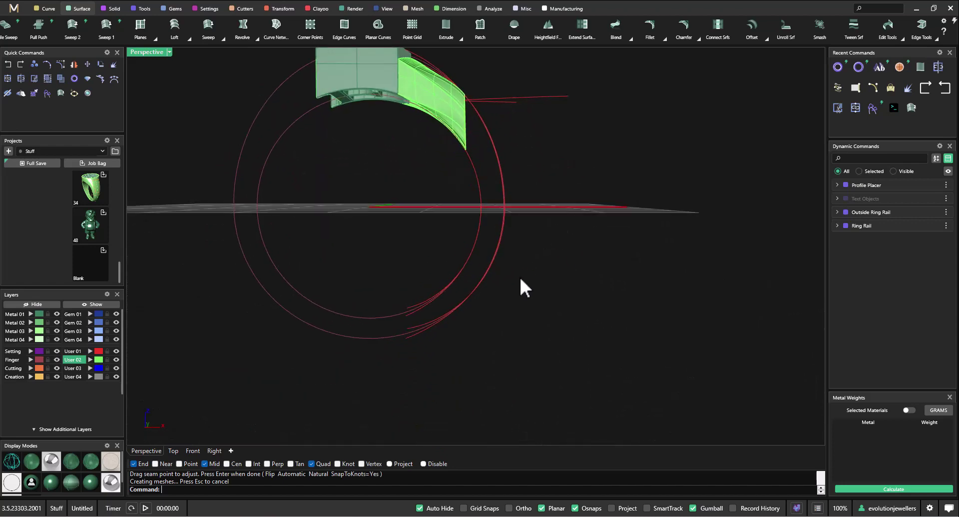
click(369, 323)
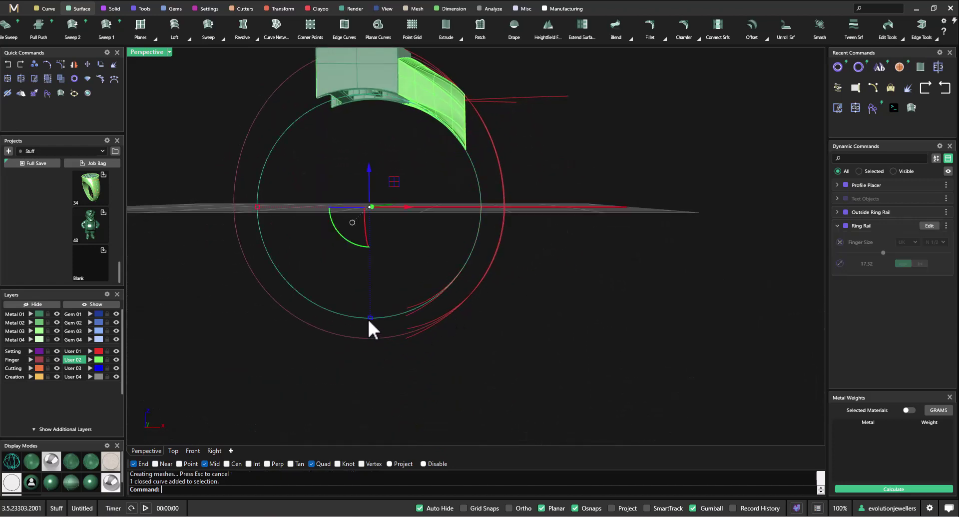
middle_click(328, 281)
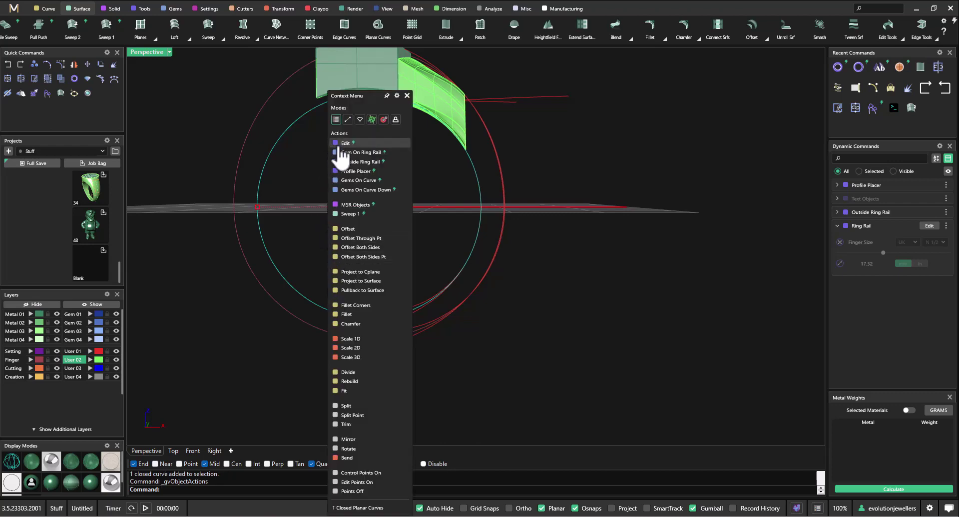
click(348, 172)
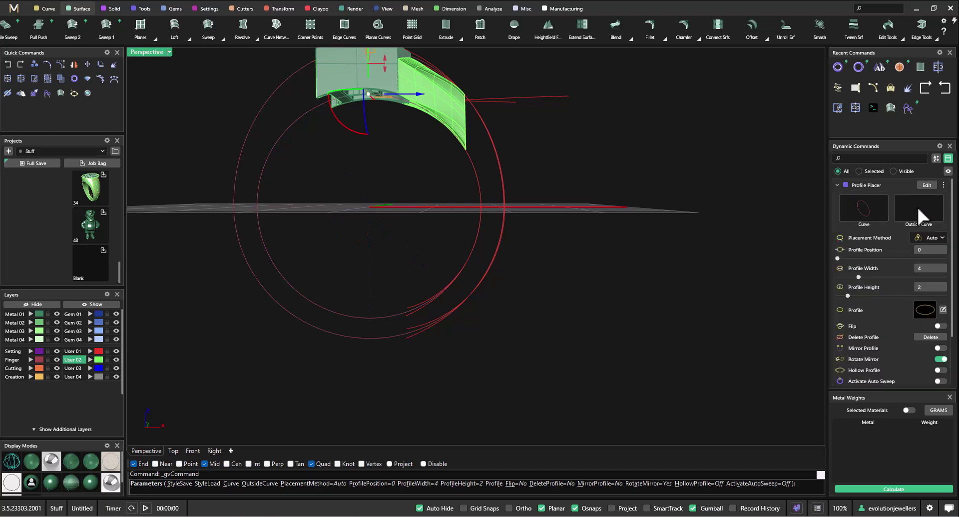
click(918, 209)
click(375, 338)
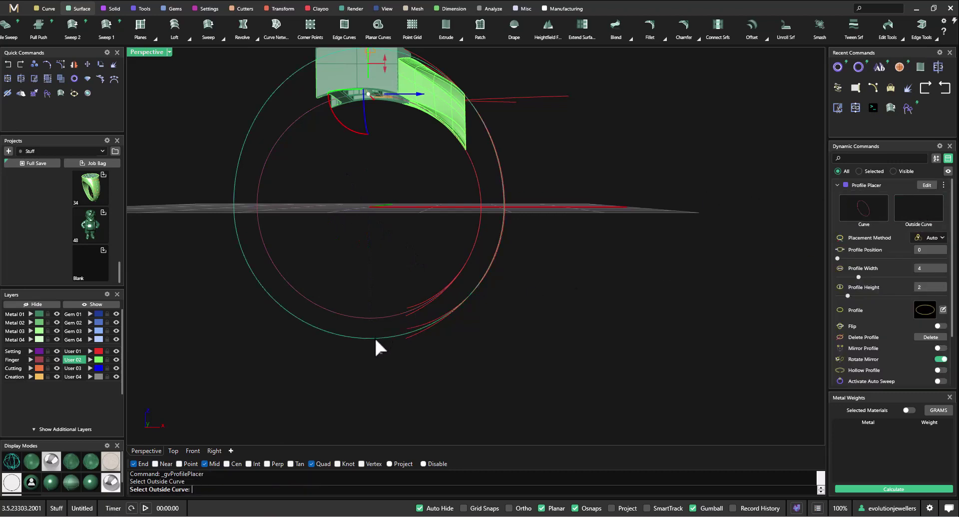
- Move the new profile to the bottom of the ring at position 0.5 and widen it to 4.5
drag(368, 93, 369, 328)
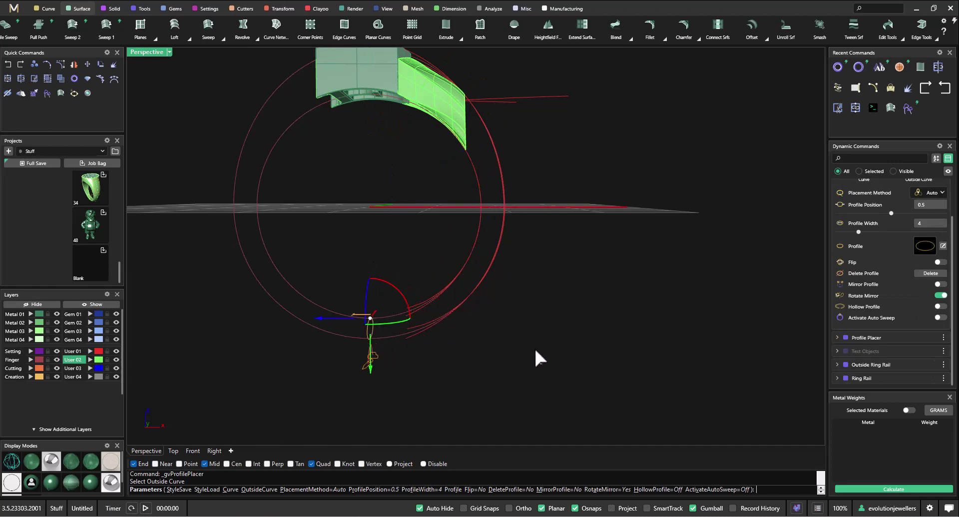
right_drag(535, 358, 479, 221)
scroll(457, 211, up, 2)
drag(458, 215, 467, 217)
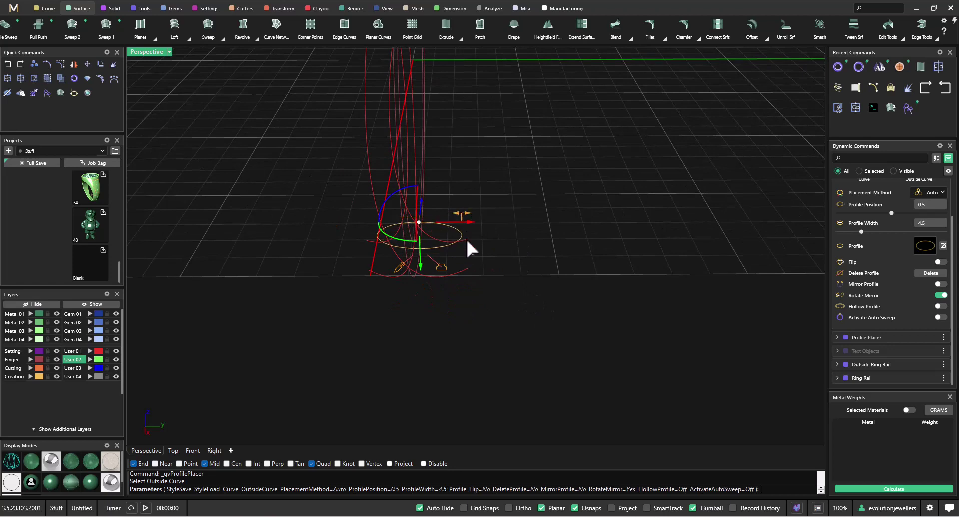
- Change the bottom profile's shape to shank profile 02 and finish the placement
click(442, 267)
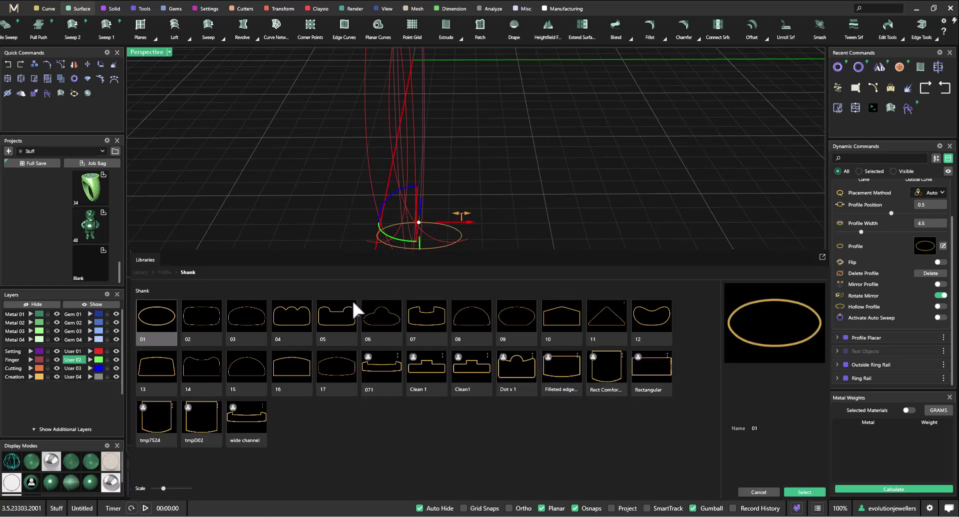
click(203, 316)
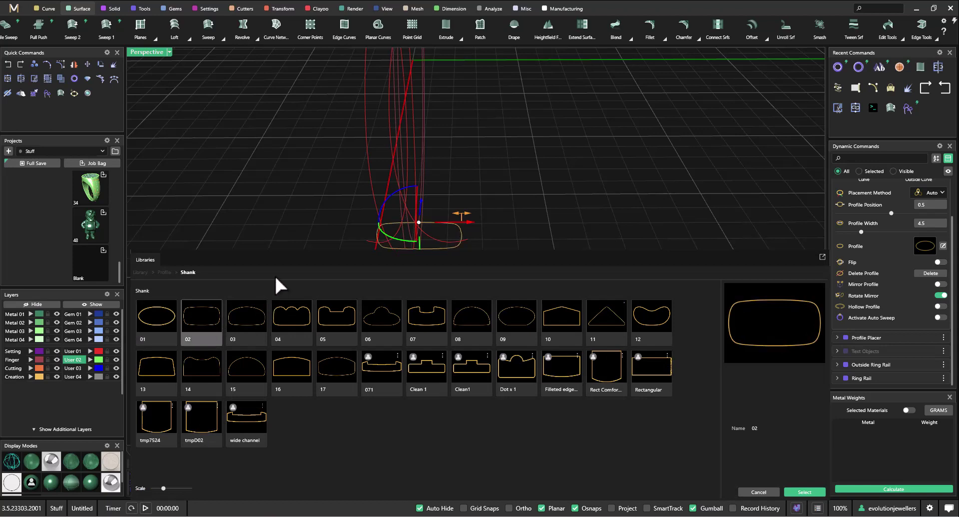
key(Return)
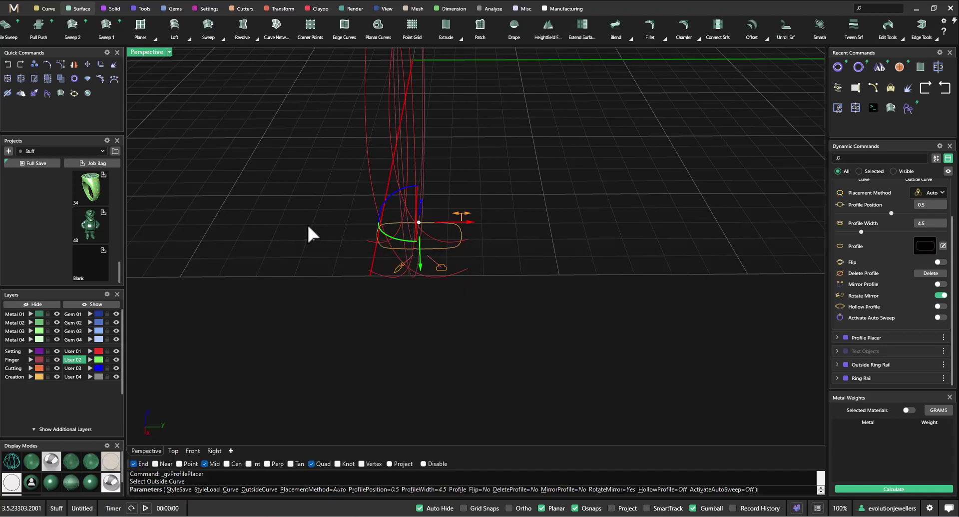
key(Return)
key(Return)
right_drag(223, 264, 314, 314)
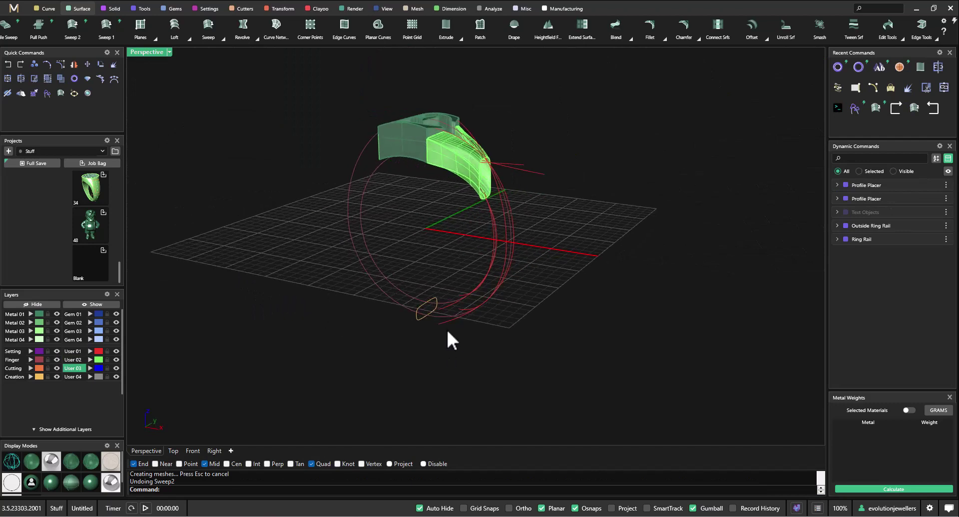
scroll(440, 309, up, 5)
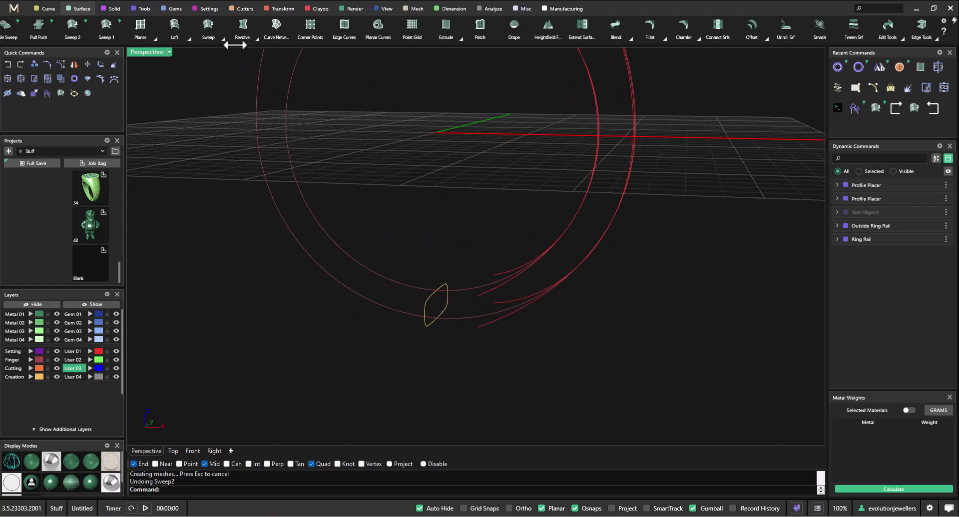
- Start a two-rail sweep along the inner and outside ring rails, using the joined arms' end profile and the bottom shank profile as cross sections
click(222, 35)
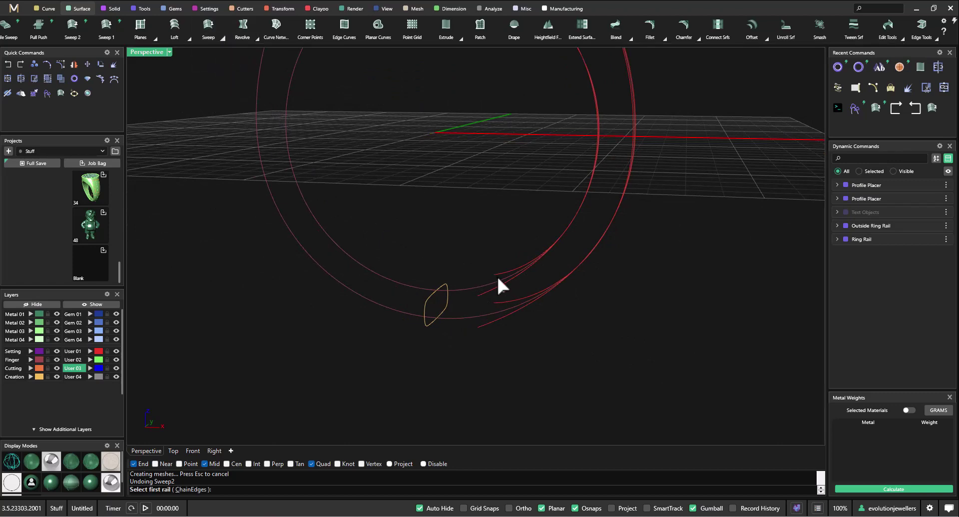
click(478, 285)
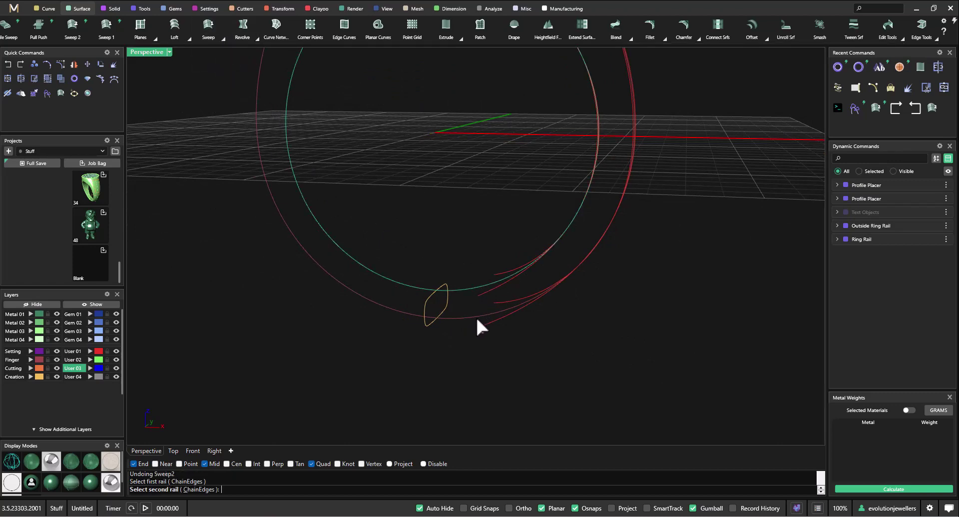
click(477, 321)
scroll(477, 320, down, 4)
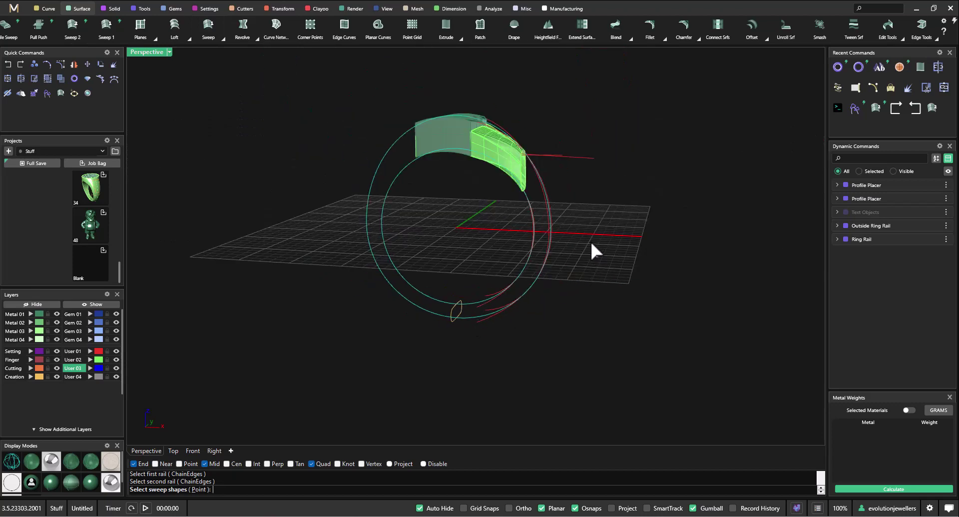
scroll(519, 182, up, 5)
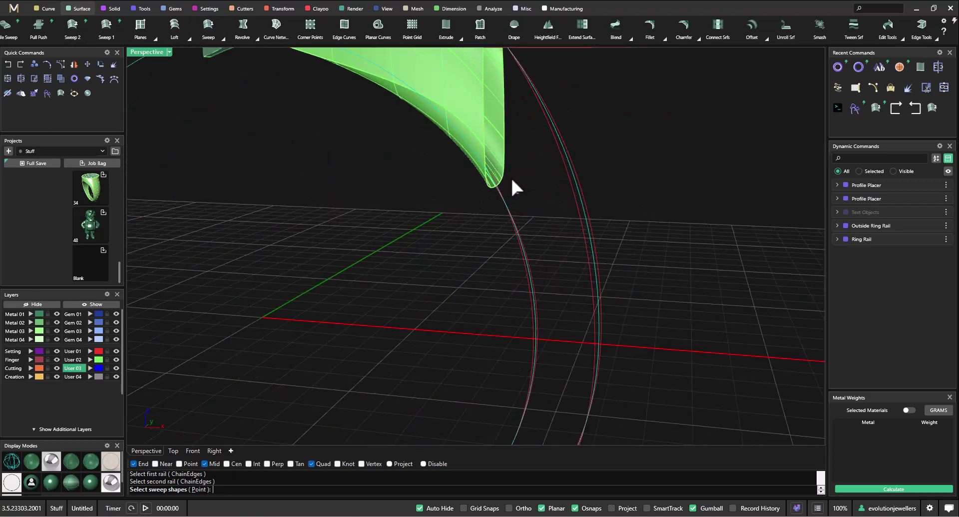
click(506, 157)
click(527, 179)
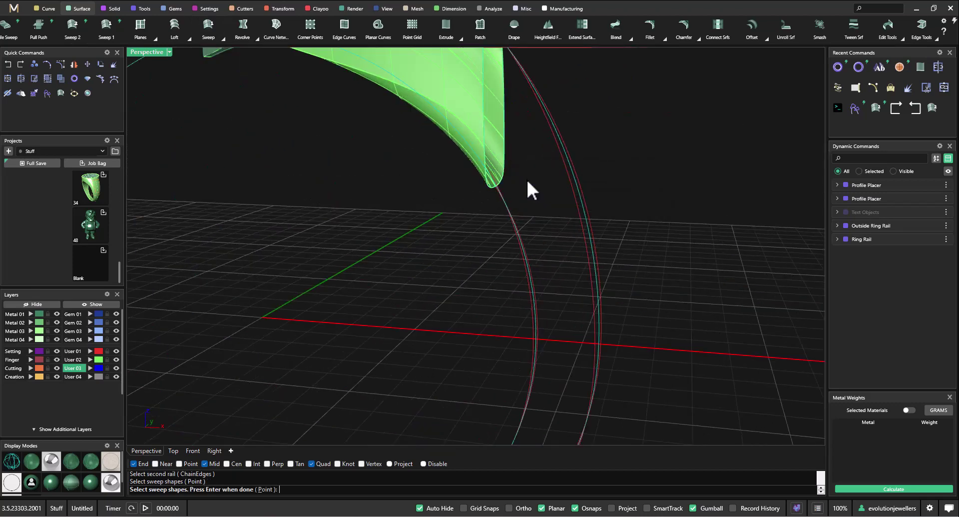
scroll(507, 233, down, 5)
click(461, 304)
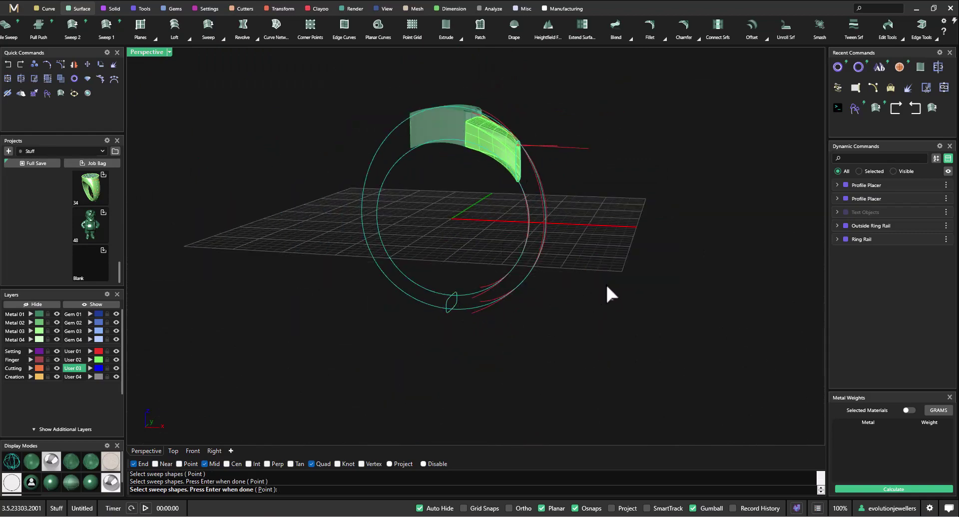
key(Return)
- Place the arm-end seam point at the middle of its inner edge, in line with the bottom profile's seam, and create the sweep with unchanged cross sections
right_drag(644, 289, 427, 171)
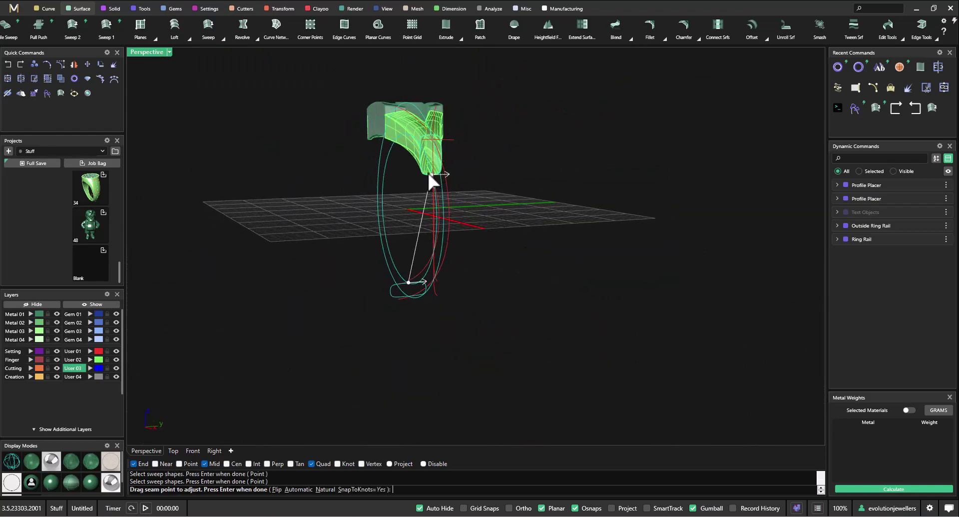
scroll(428, 174, up, 3)
scroll(440, 177, up, 3)
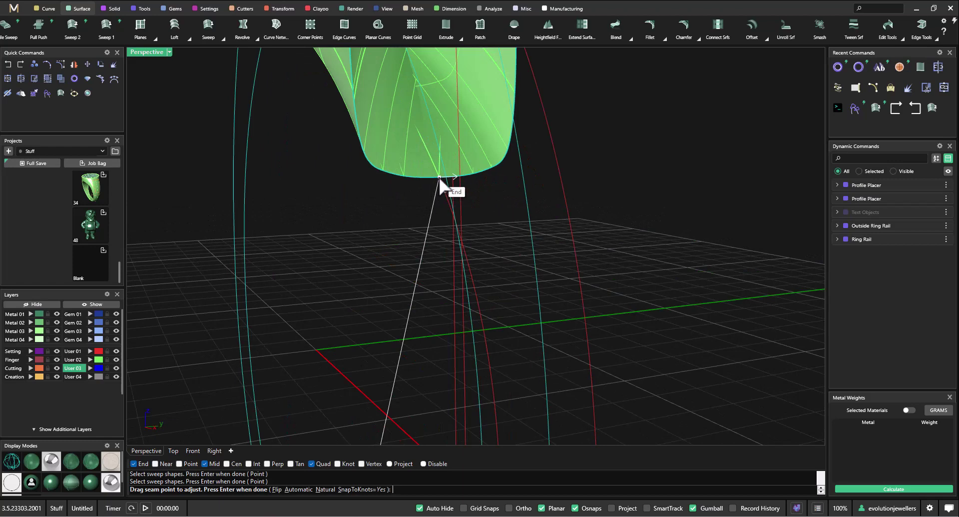
click(440, 178)
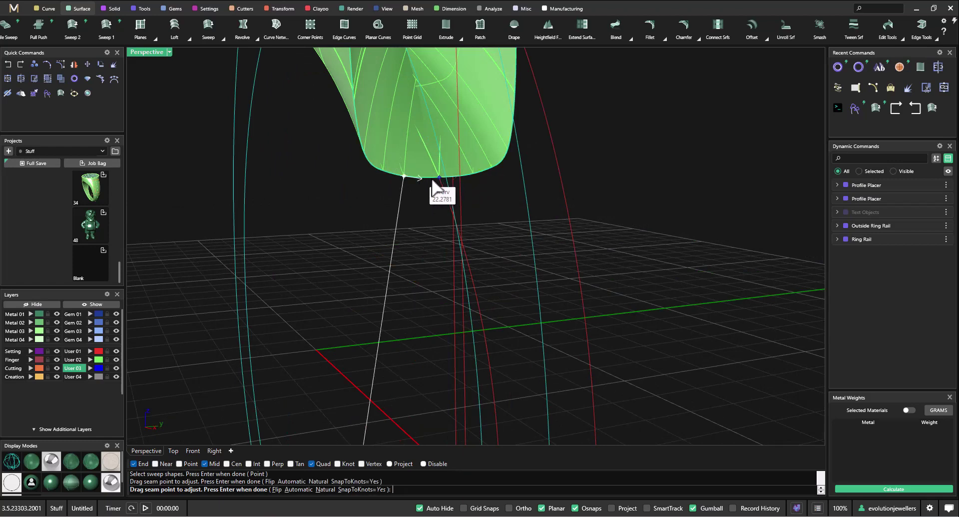
click(465, 192)
scroll(474, 208, down, 5)
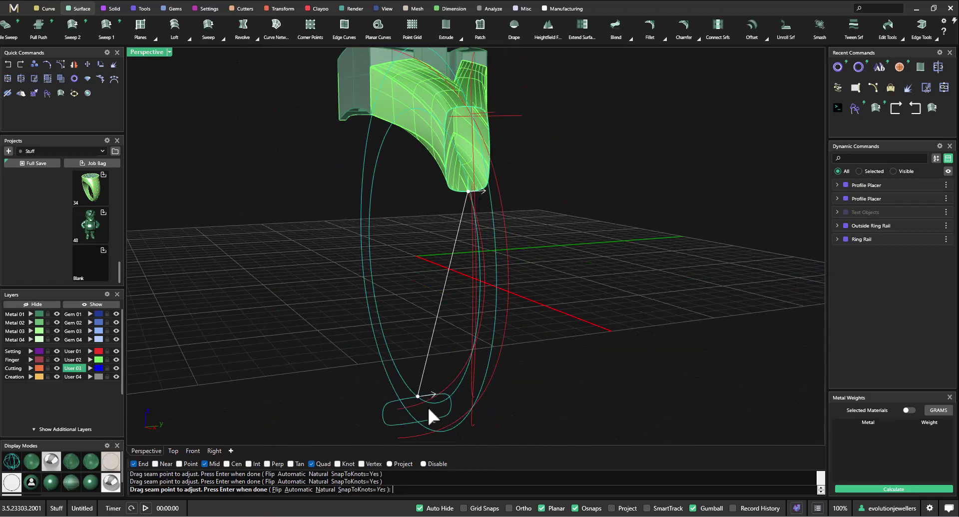
scroll(428, 408, up, 5)
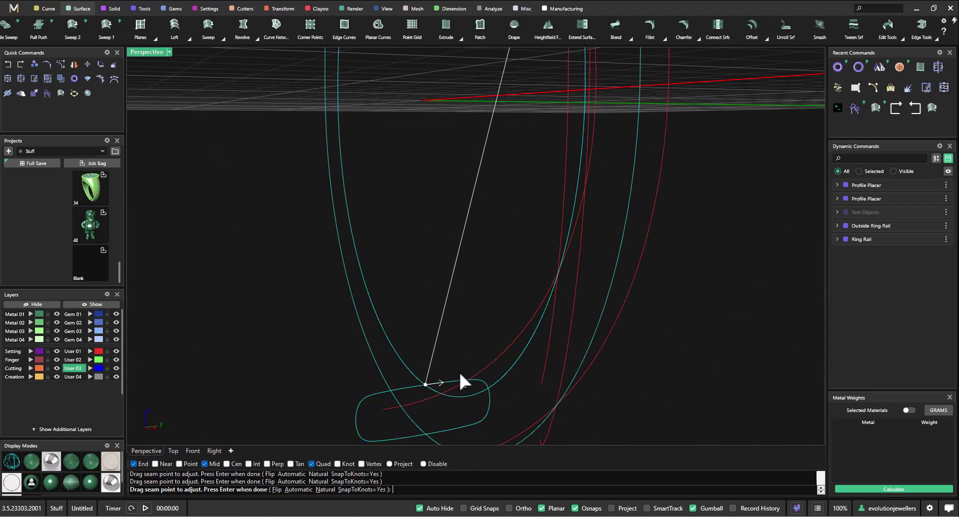
scroll(460, 370, down, 5)
key(Return)
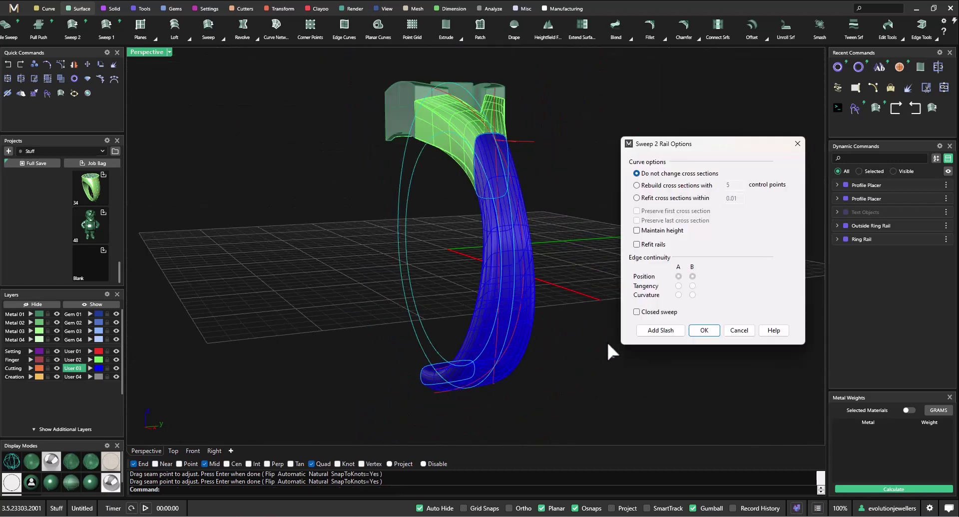
click(704, 330)
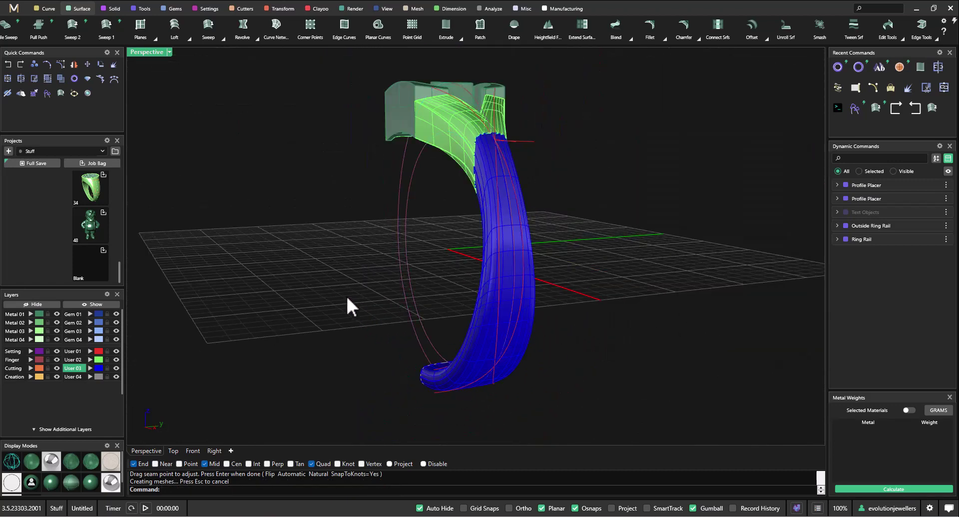
- Start another two-rail sweep along both ring rails, using the outline on the back of the E and the bottom profile curve as cross sections
right_drag(347, 298, 489, 299)
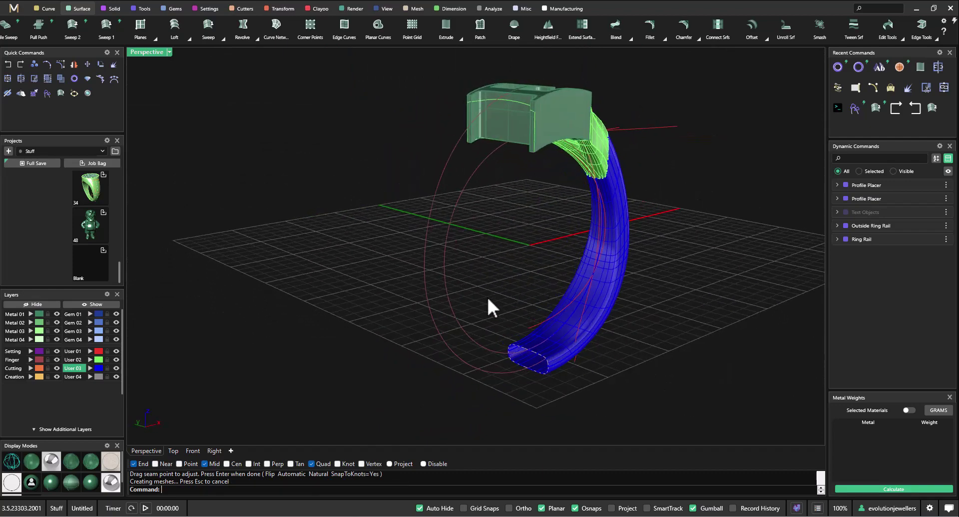
click(223, 38)
click(224, 52)
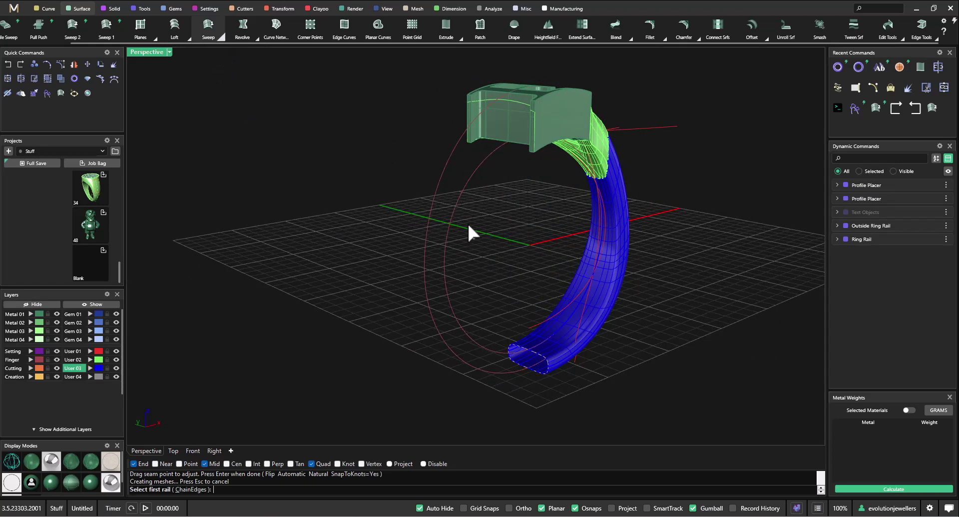
click(453, 203)
click(442, 172)
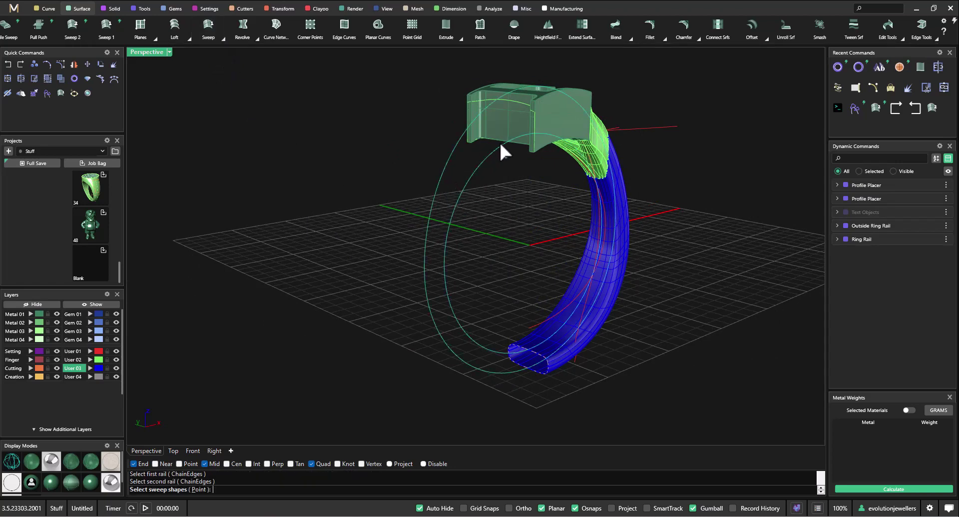
click(511, 98)
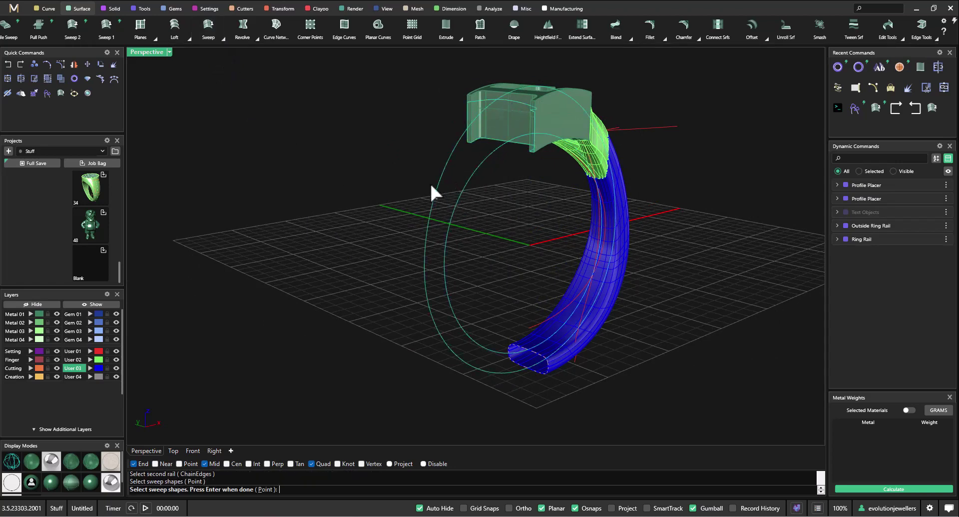
click(540, 355)
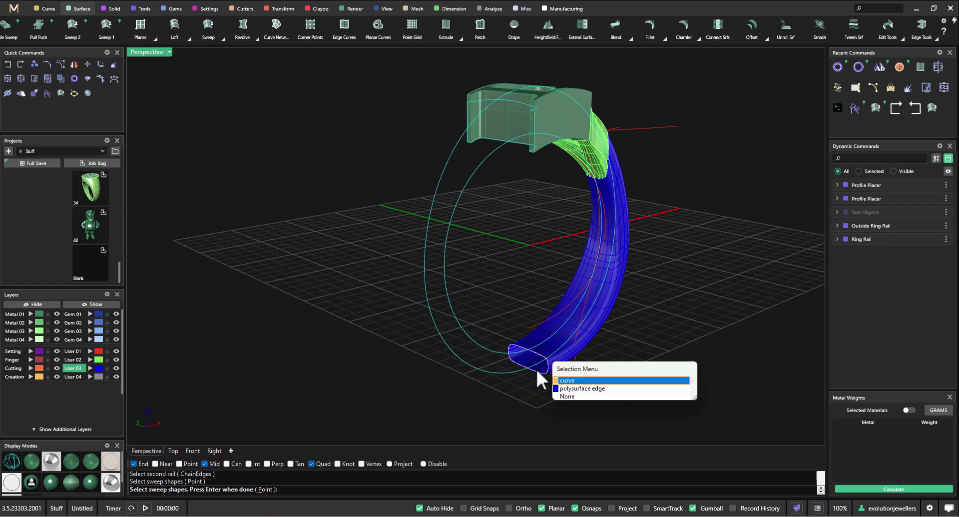
click(560, 380)
key(Return)
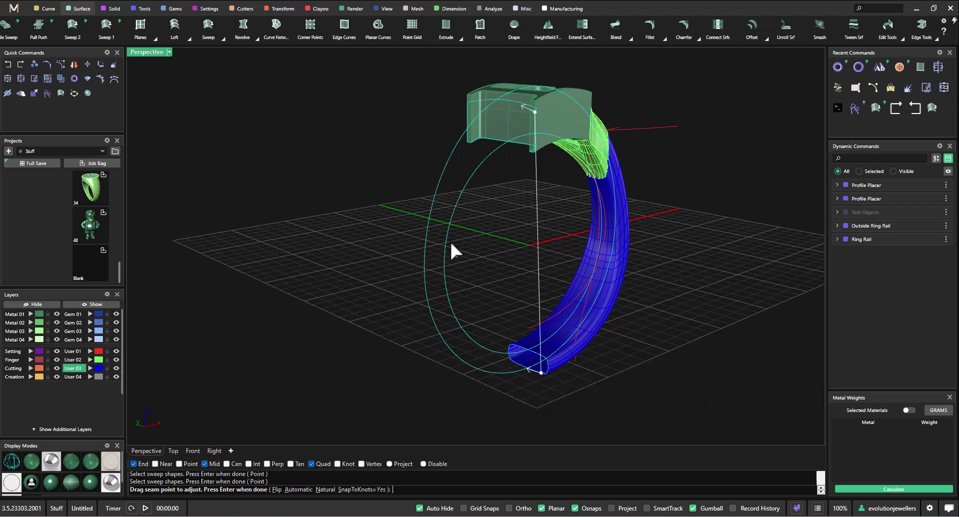
- Move both seam points to the midpoints of the cross sections' inner edges and create the sweep with unchanged cross sections
drag(534, 112, 509, 142)
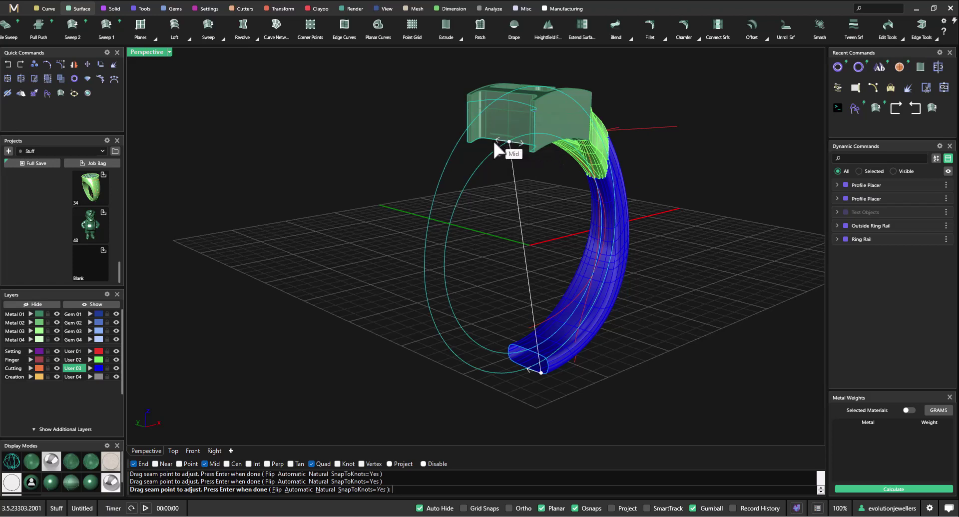
drag(539, 376, 519, 346)
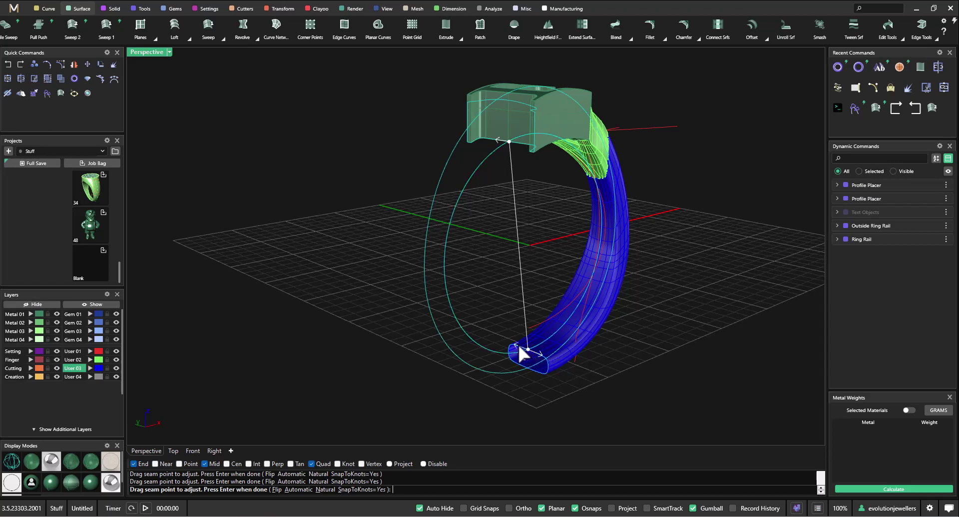
key(Return)
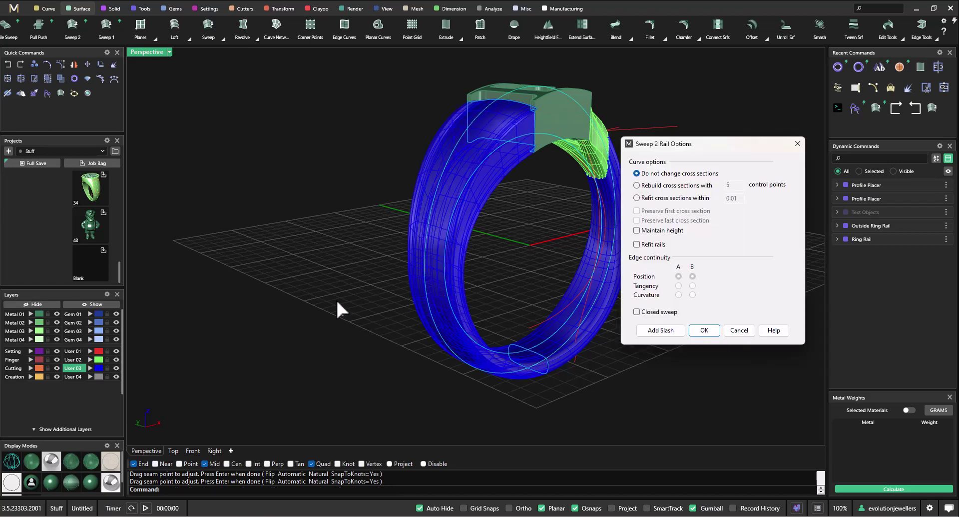
click(705, 331)
- Hide the User 01 layer and inspect the swept shank from the side and from below
right_drag(658, 320, 590, 319)
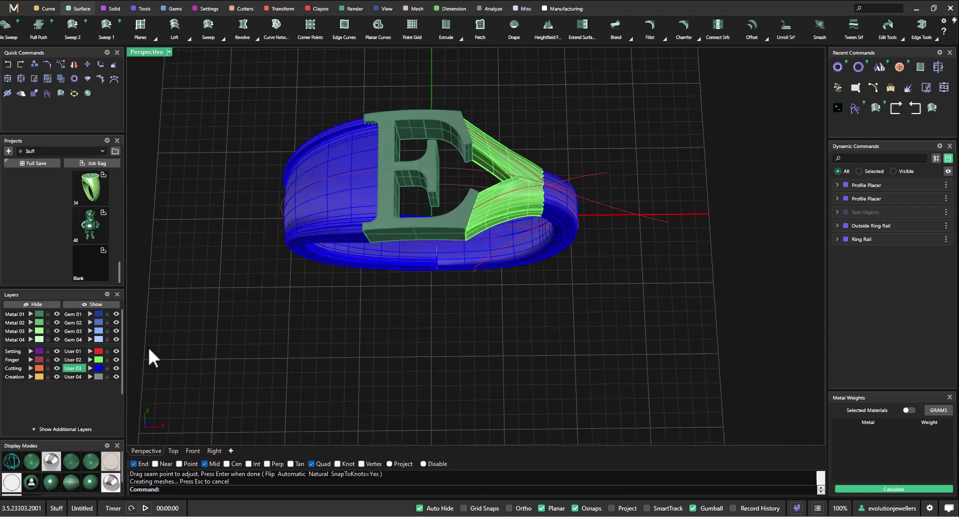
click(116, 352)
right_drag(401, 296, 622, 272)
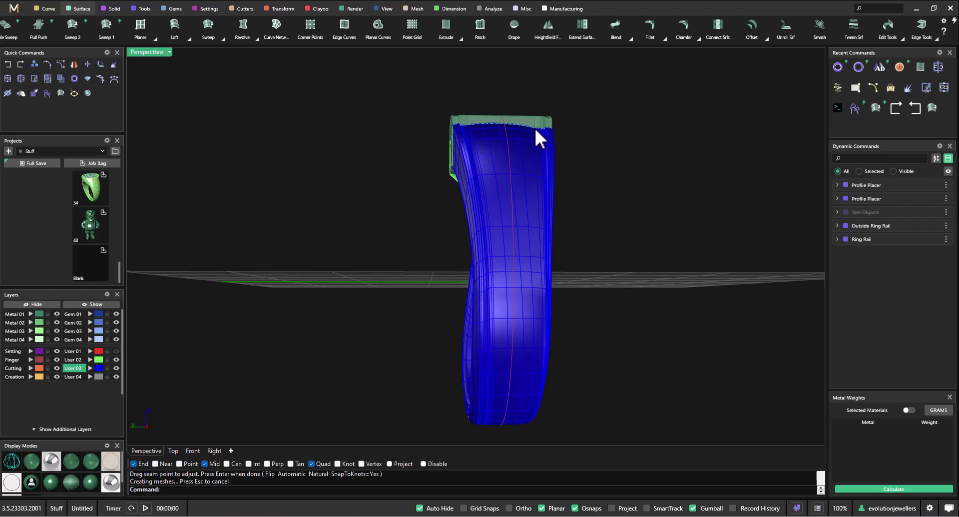
right_drag(545, 143, 458, 65)
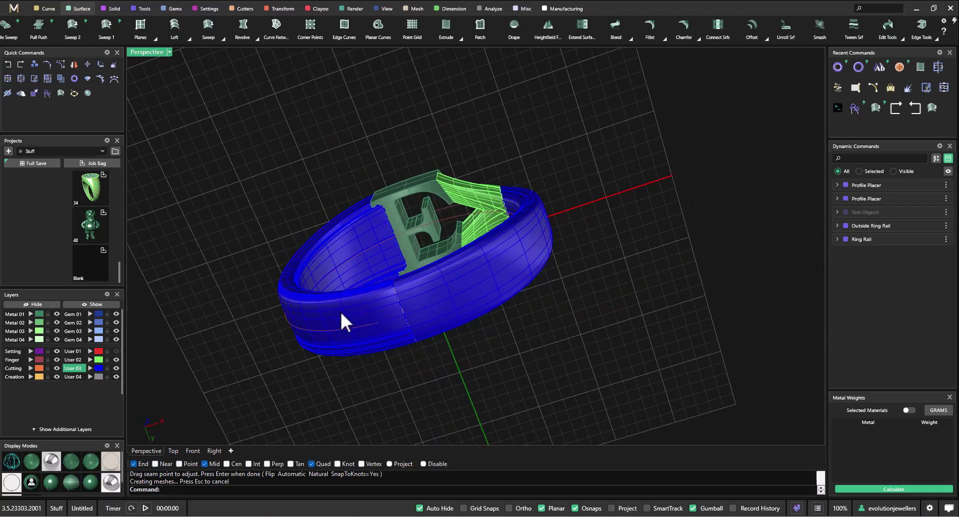
- Join the two blue shank sweeps into one polysurface
click(369, 302)
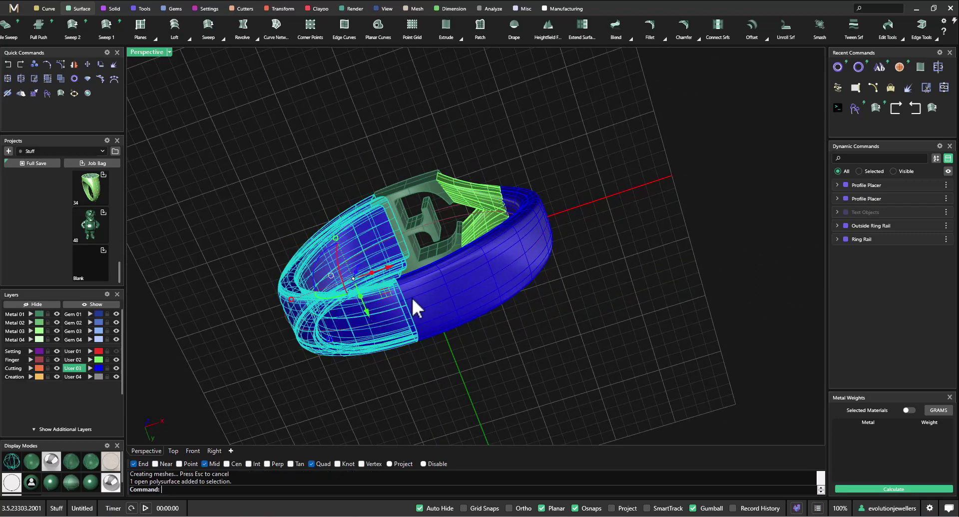
click(448, 276)
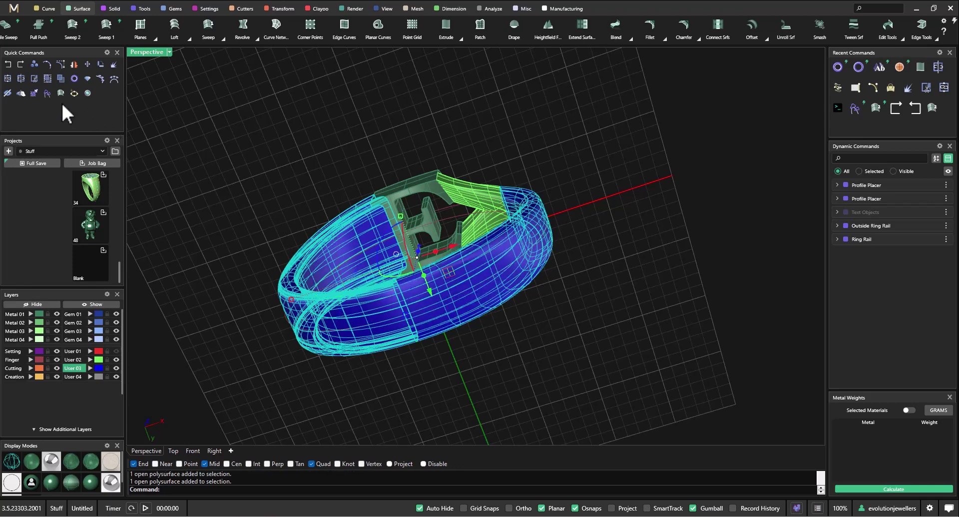
click(8, 79)
key(Return)
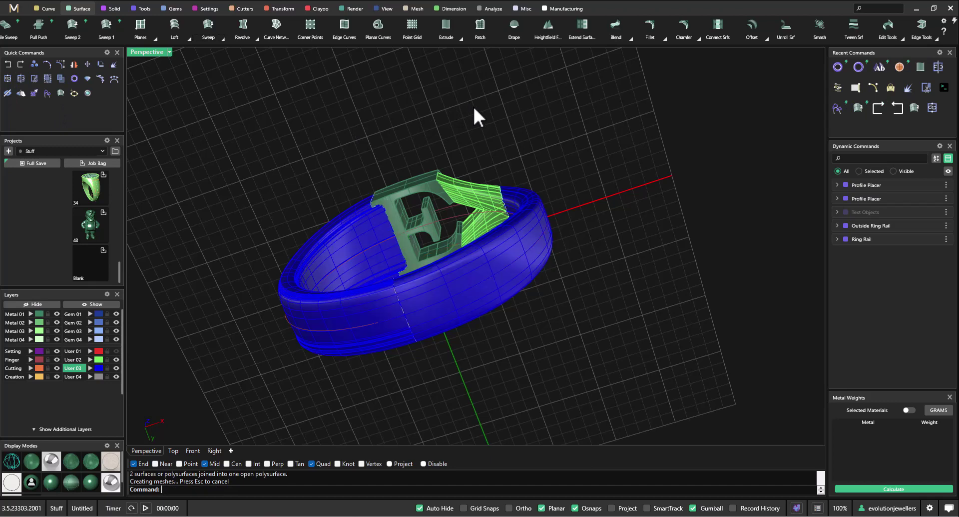
- Close the open ends of both green arm sweeps with planar caps, one arm at a time
mouse_move(473, 104)
right_down()
mouse_move(568, 128)
mouse_move(520, 260)
mouse_move(493, 249)
right_up()
click(494, 249)
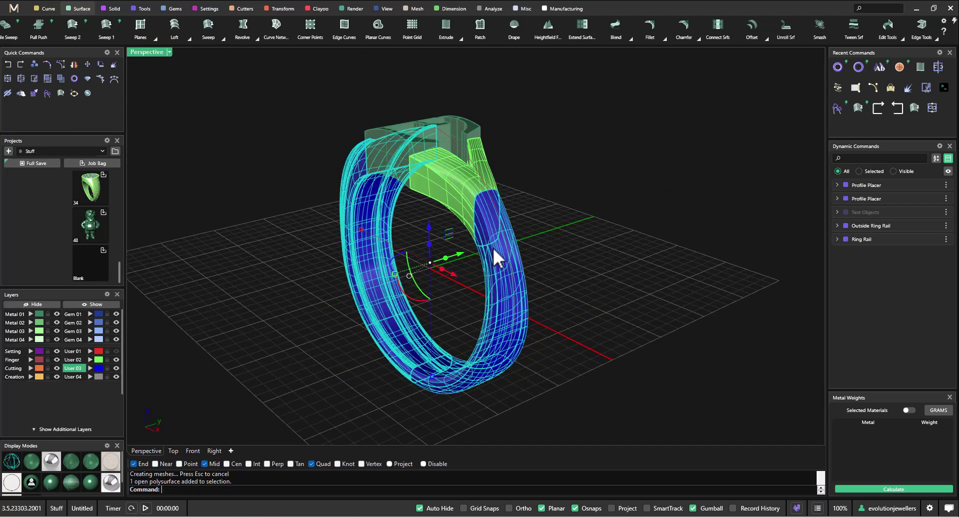
scroll(452, 185, up, 3)
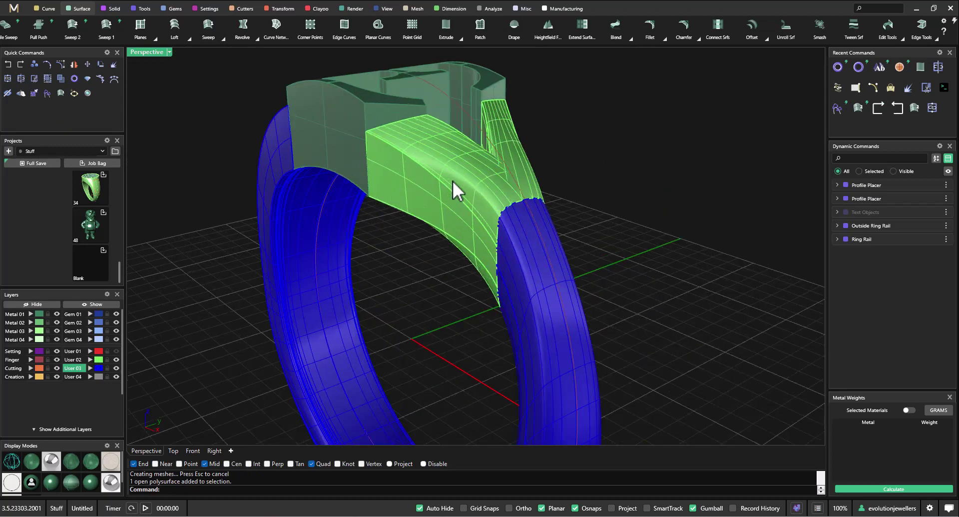
click(452, 181)
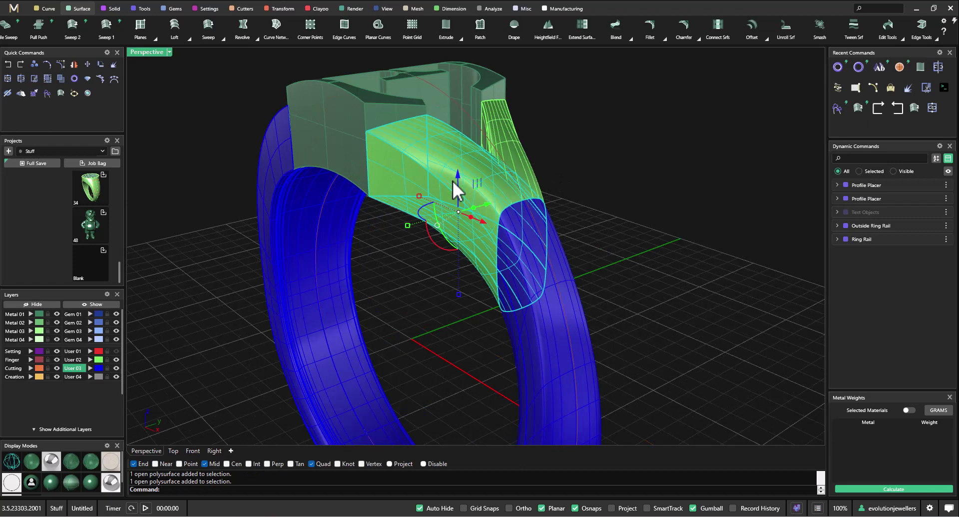
click(113, 10)
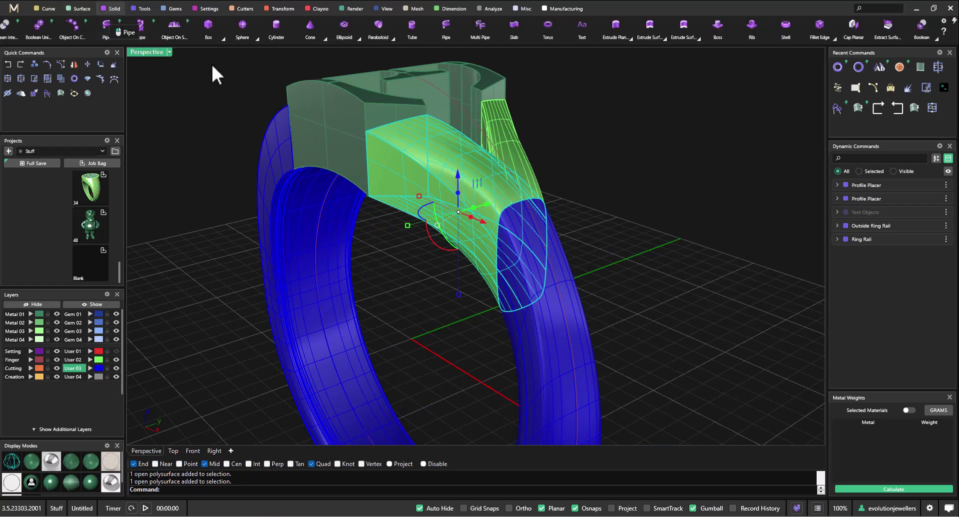
click(855, 30)
shift+click(523, 138)
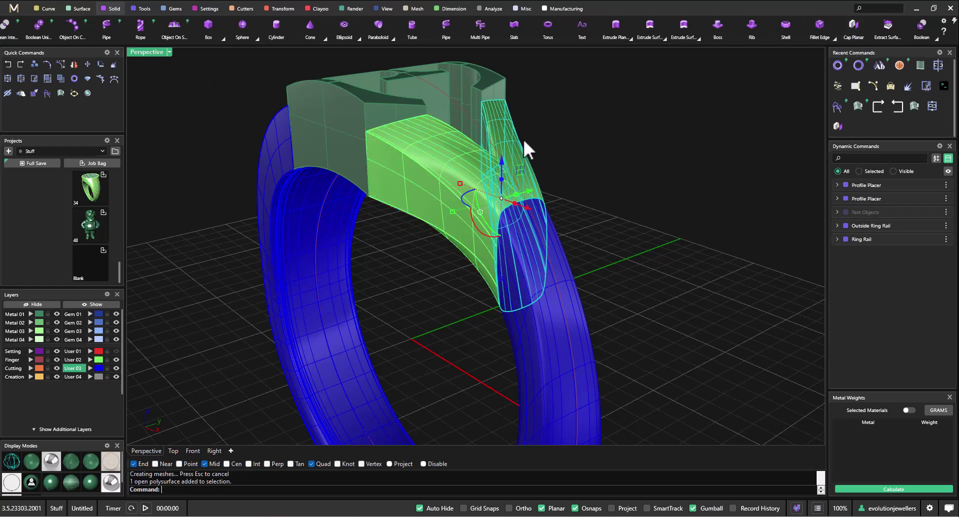
click(854, 27)
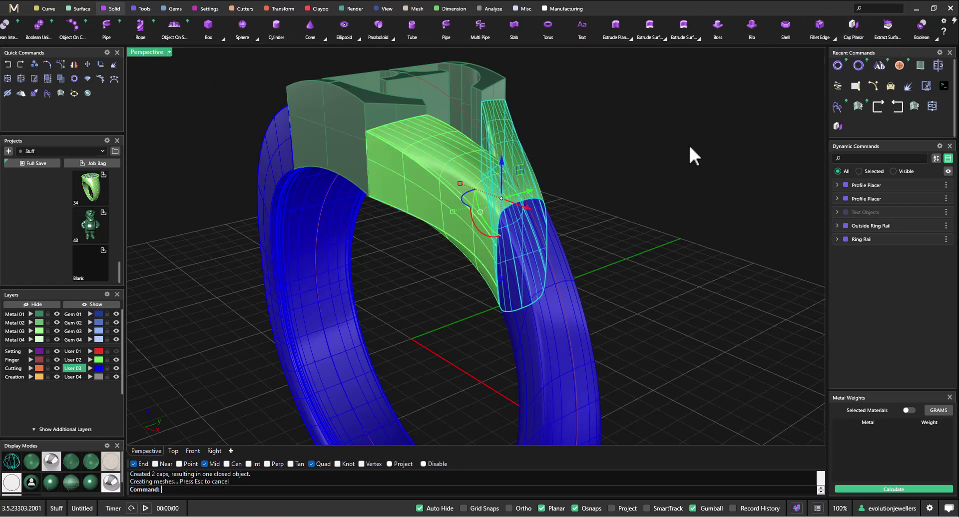
click(685, 149)
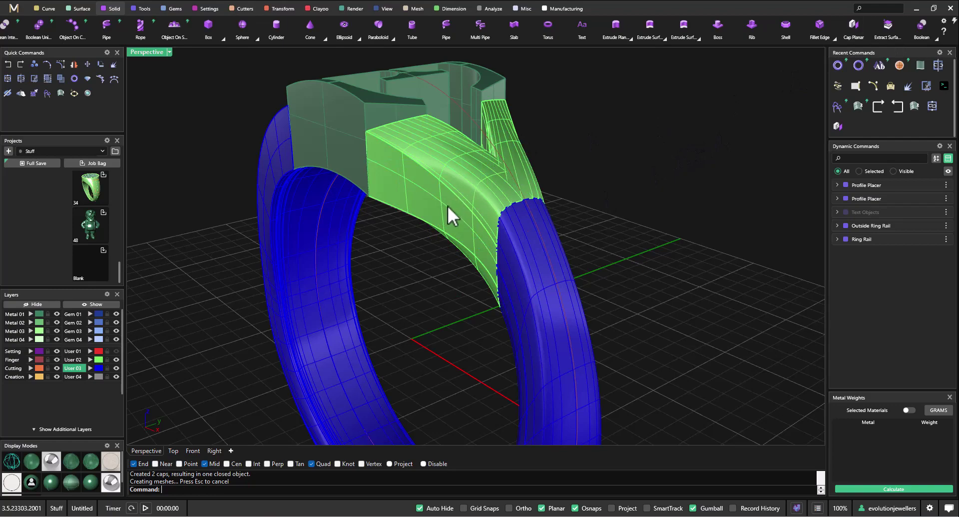
- Show the Metal 01 layer with the E again, make User 02 the current layer and hide the User 03 shank layer
right_drag(447, 205, 602, 222)
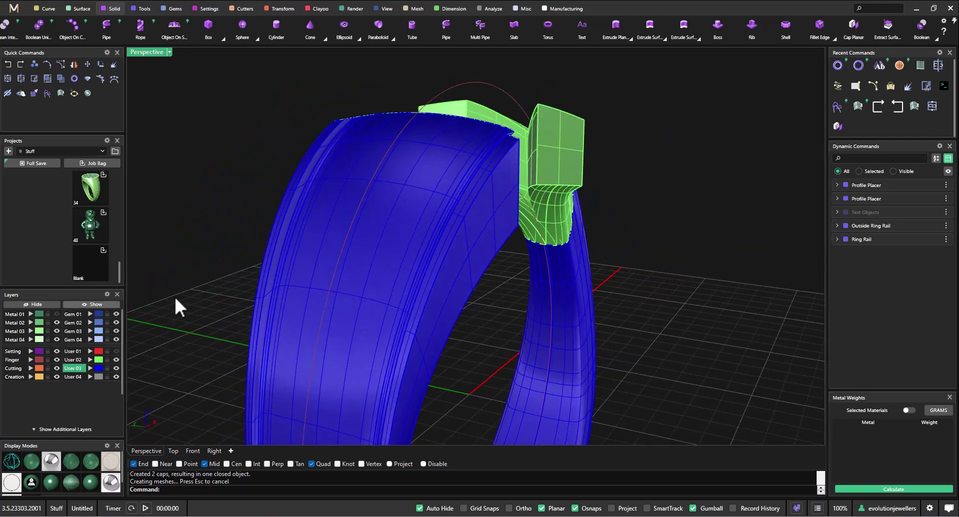
right_drag(700, 178, 318, 129)
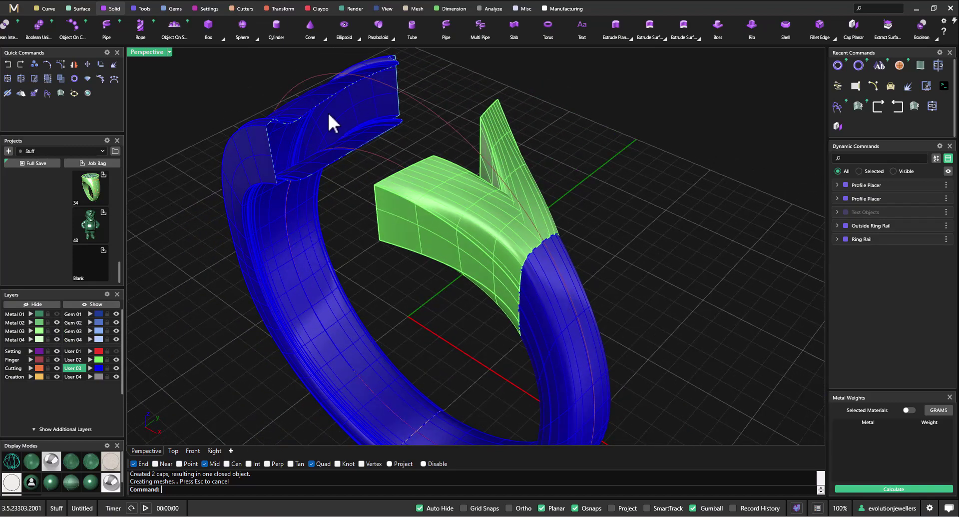
click(56, 322)
right_drag(186, 266, 314, 248)
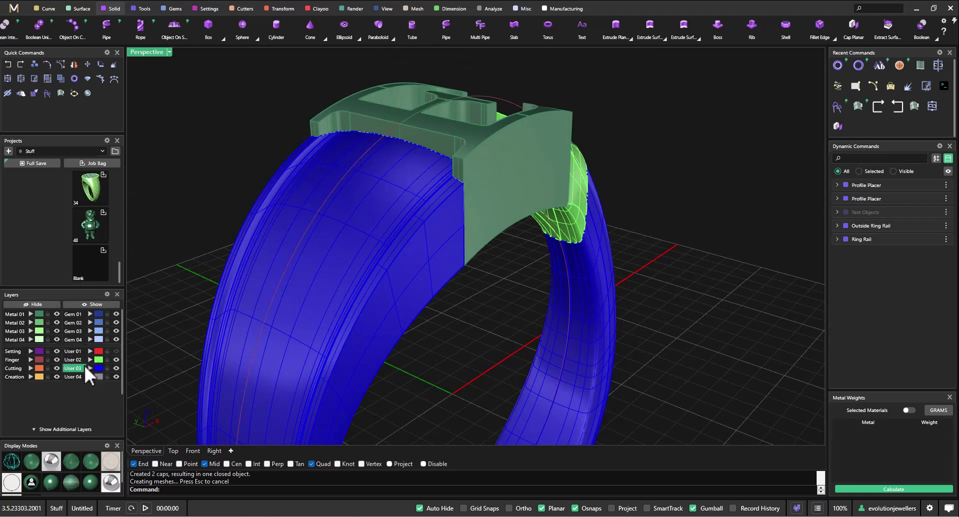
click(72, 359)
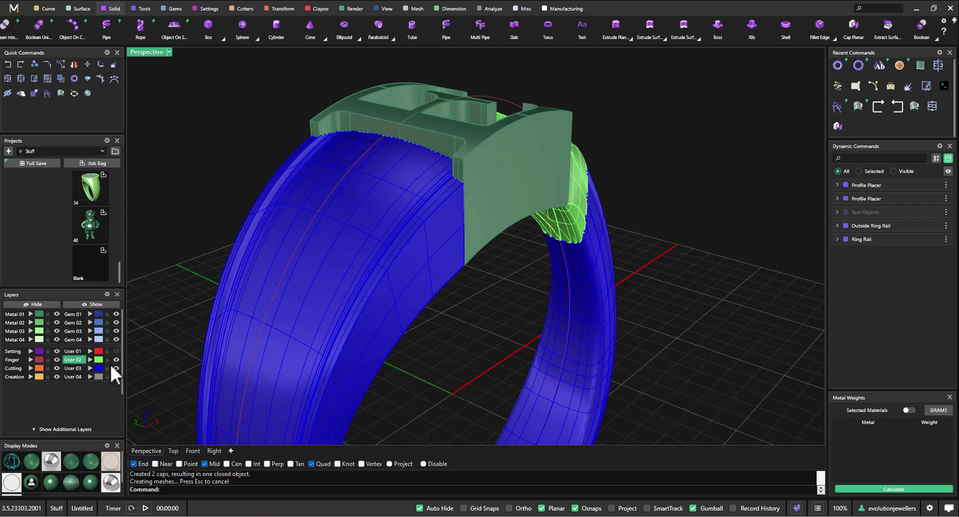
click(116, 368)
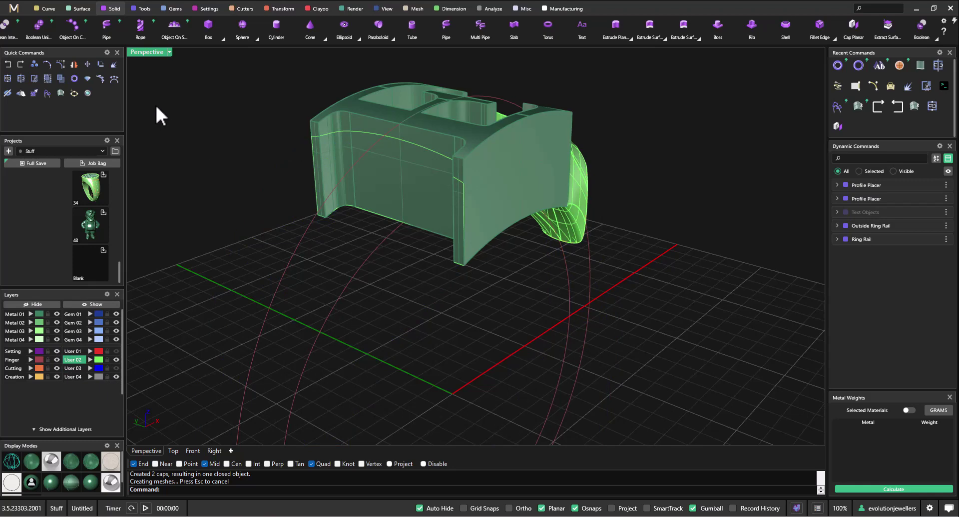
- Split the E with the green profile curve on its shank-facing side and delete the wall piece enclosed by that curve
click(21, 79)
click(341, 161)
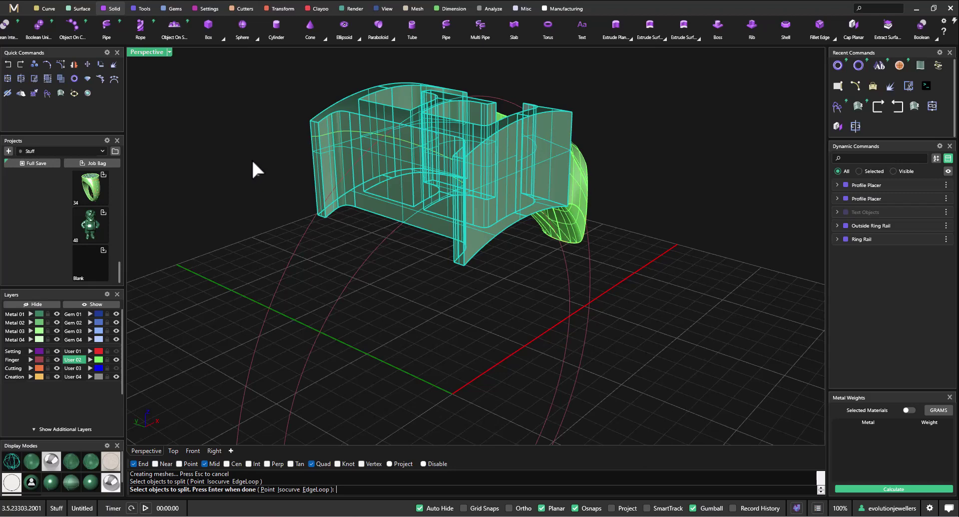
key(Return)
click(346, 132)
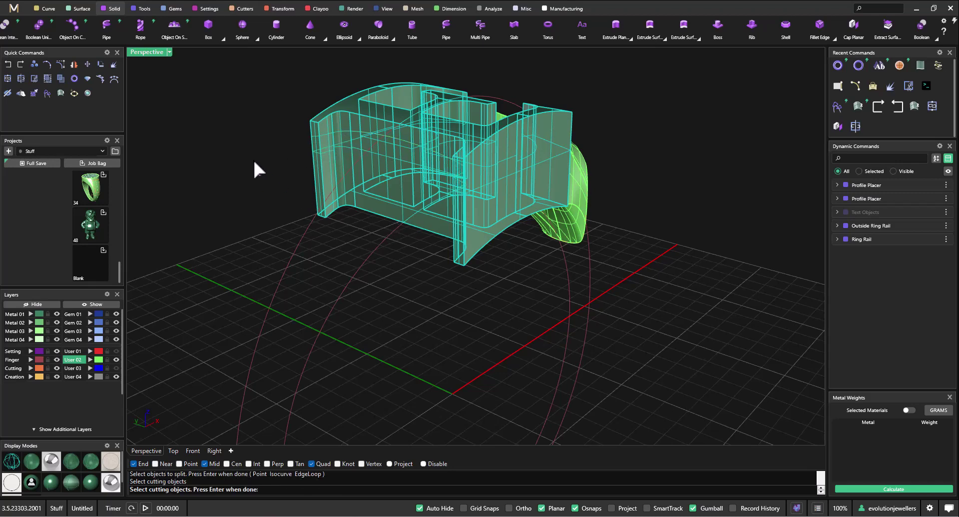
key(Return)
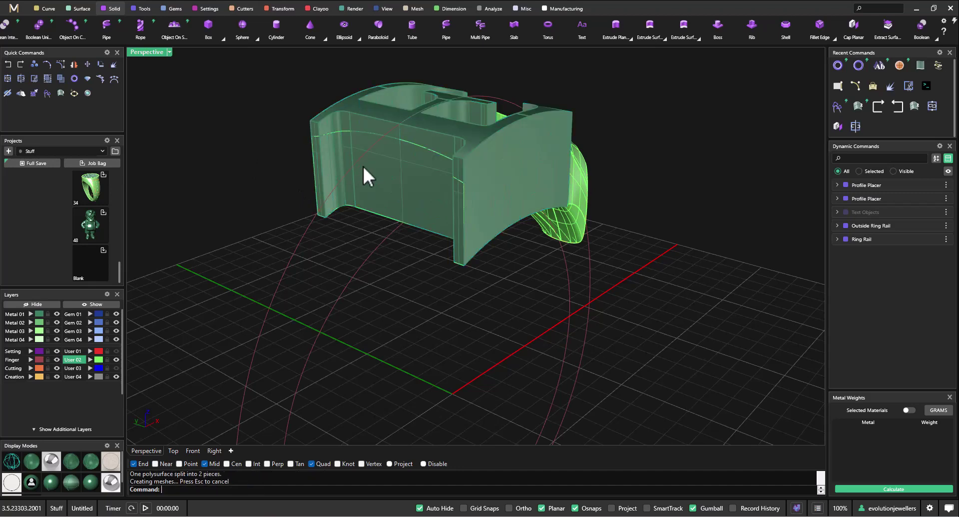
click(372, 178)
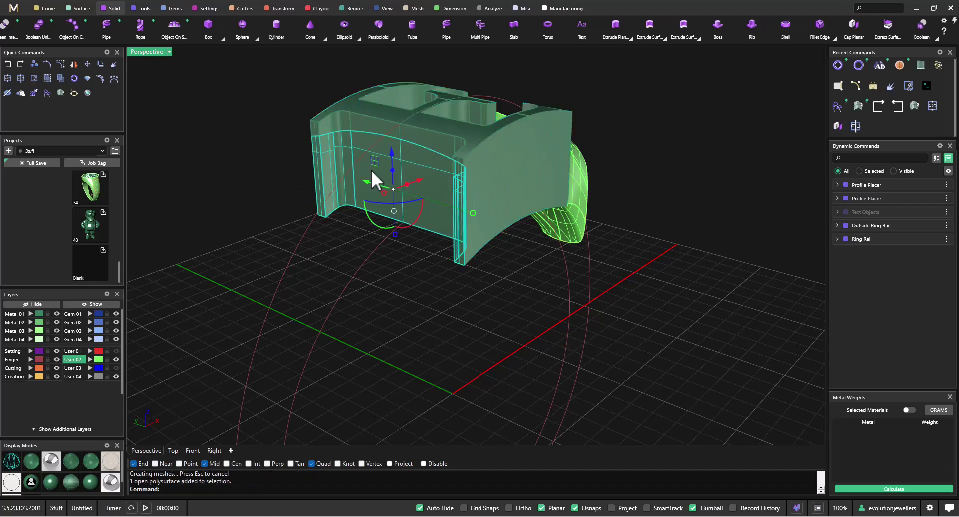
key(Delete)
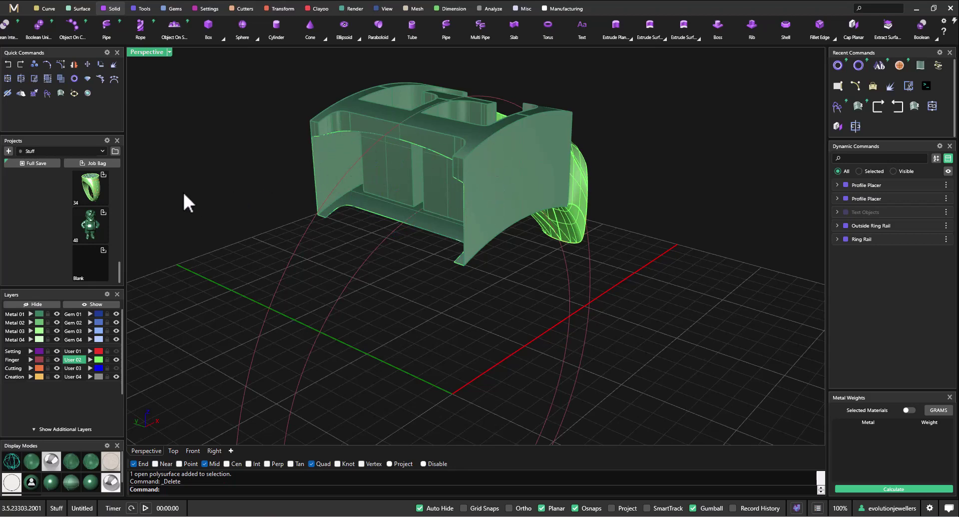
- Show the User 03 layer and join the blue shank with the opened E into one polysurface
click(116, 367)
click(371, 219)
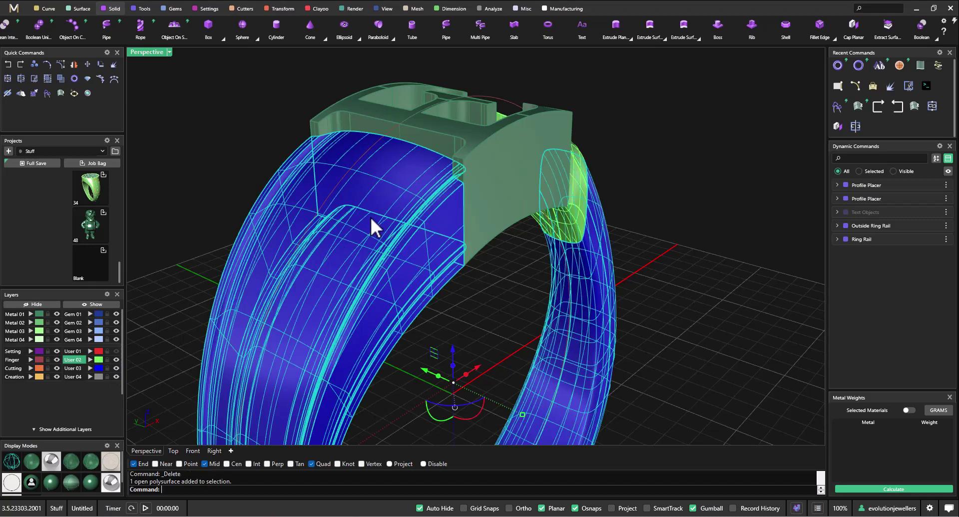
shift+click(368, 121)
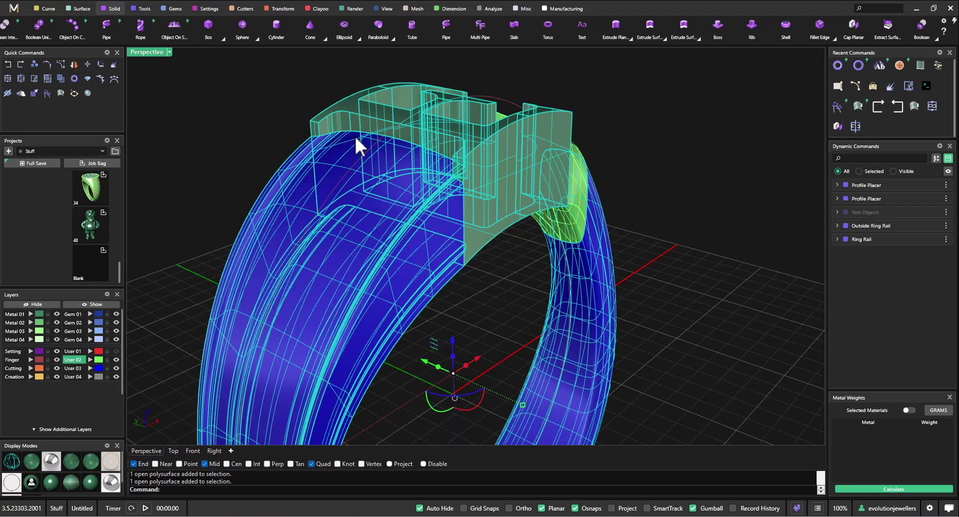
click(19, 93)
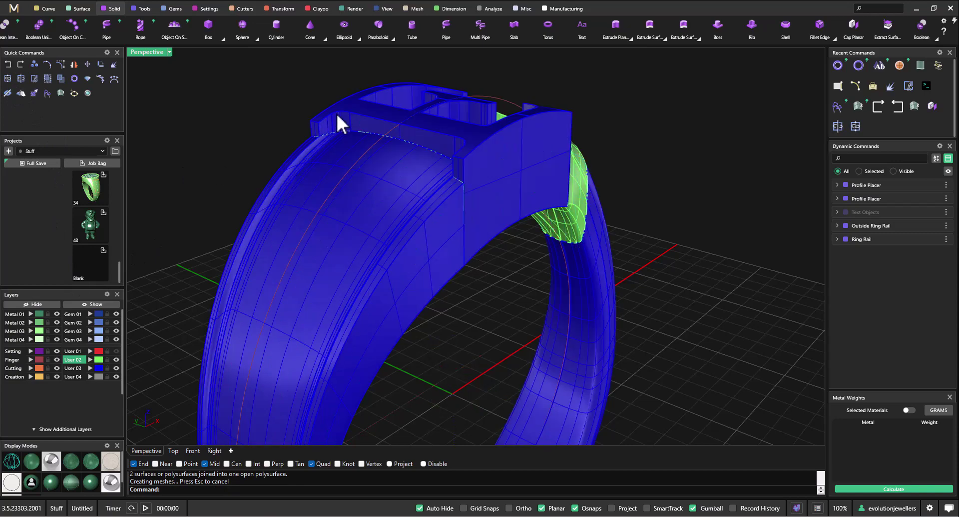
click(337, 115)
click(206, 162)
- Move the joined shank-and-E polysurface and both green arms to the Metal 01 layer
right_drag(285, 180, 439, 214)
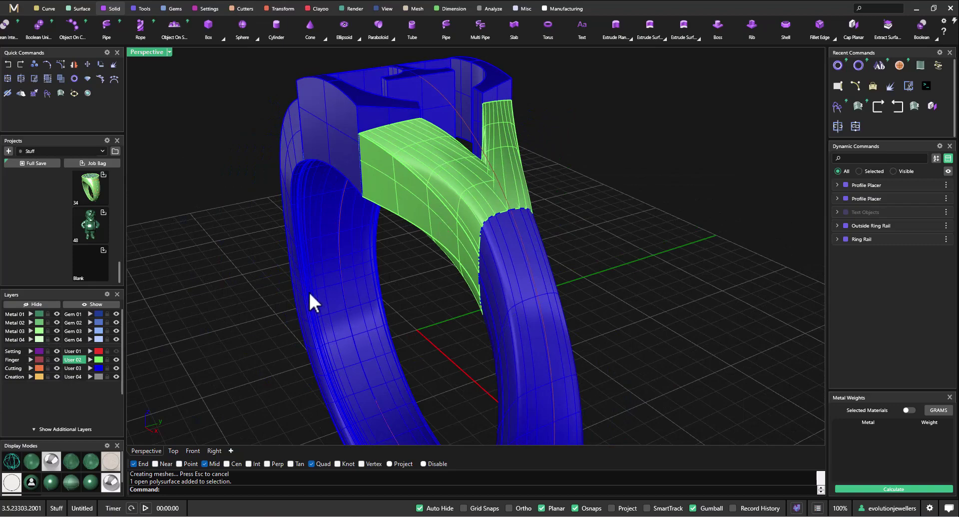
click(308, 290)
click(30, 314)
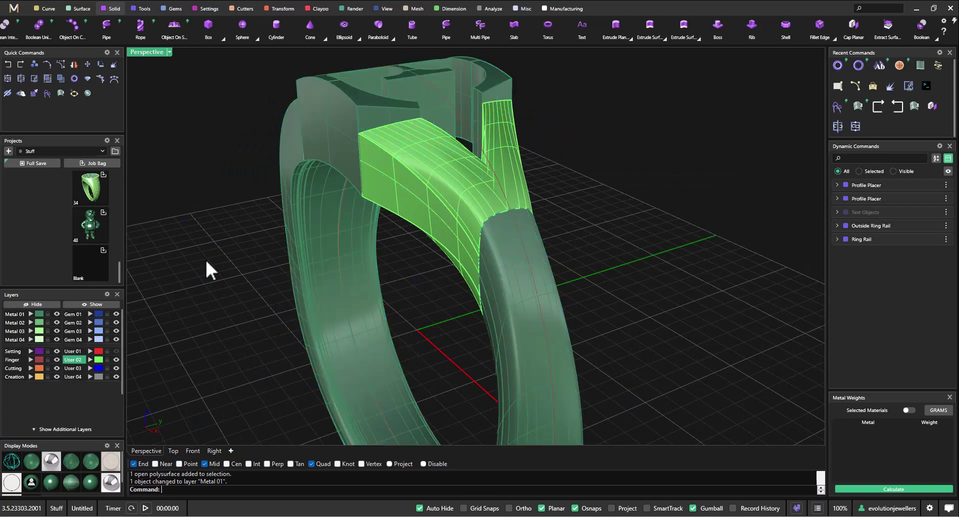
right_drag(365, 272, 474, 268)
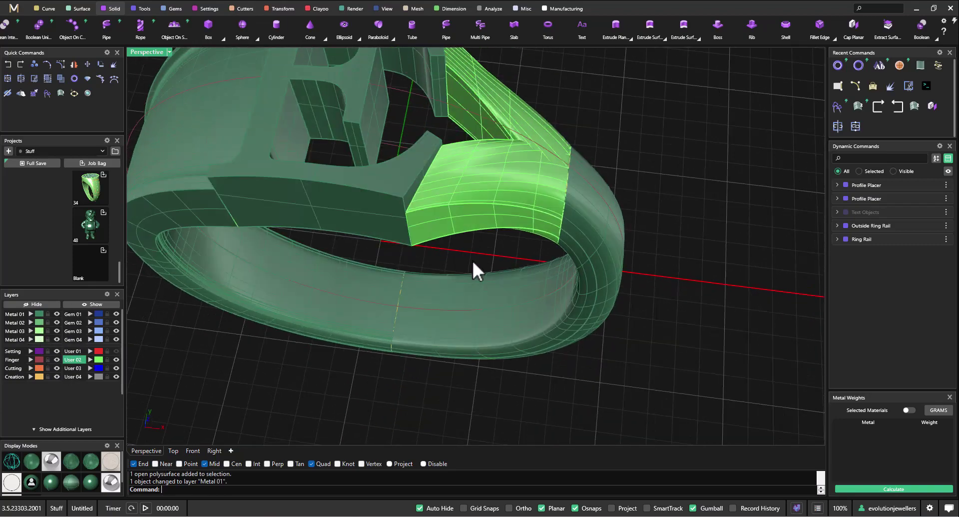
click(508, 206)
shift+click(523, 107)
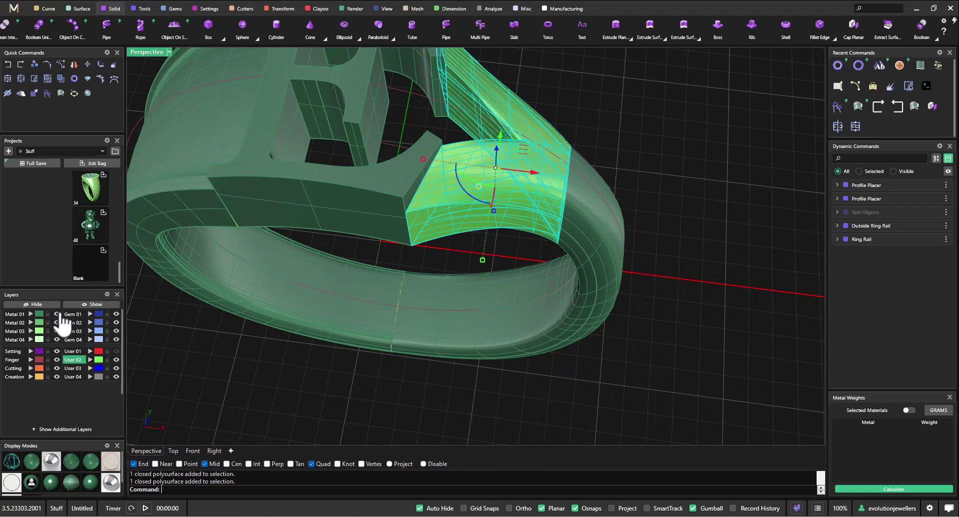
click(31, 315)
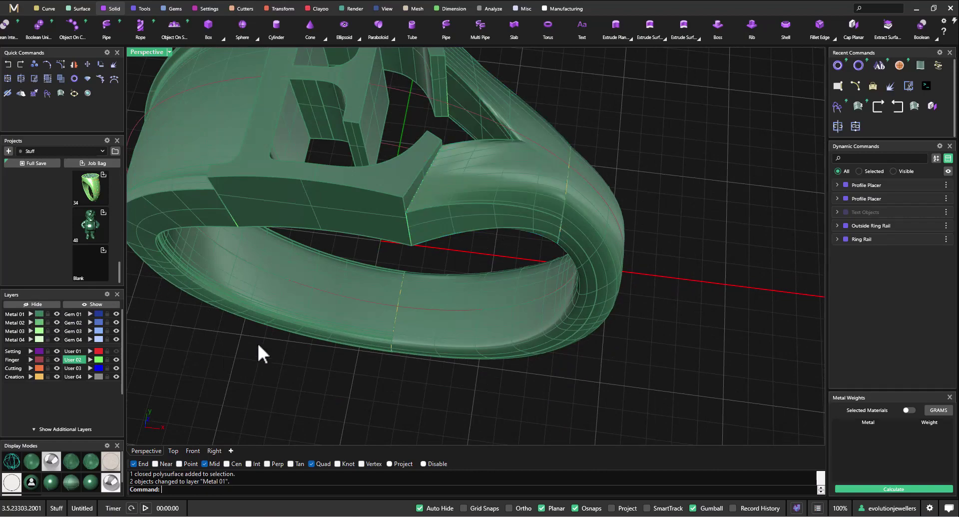
- Run Mesh Repair on the ring body and both arms with input mesh tolerance 0.002, output mesh tolerance 0.03 and input objects deleted
right_drag(307, 342, 560, 246)
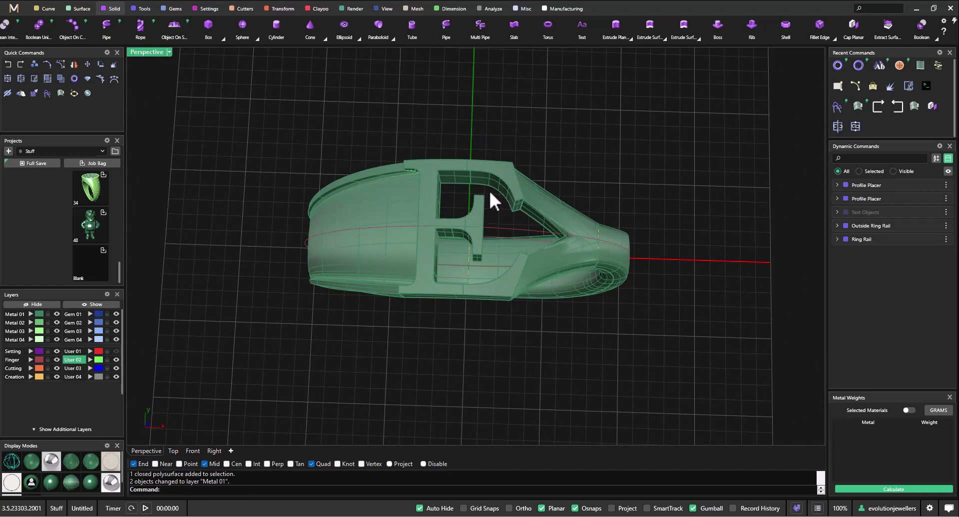
click(401, 190)
click(531, 193)
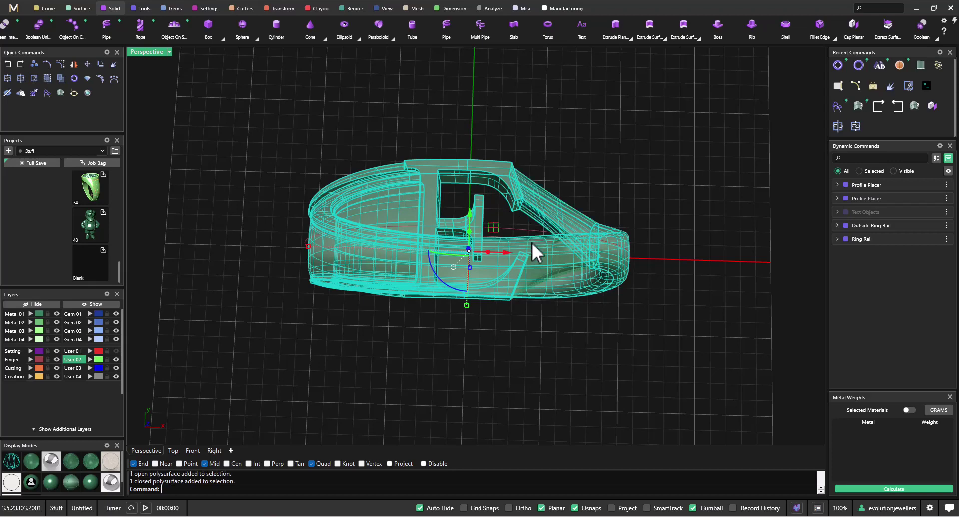
click(539, 261)
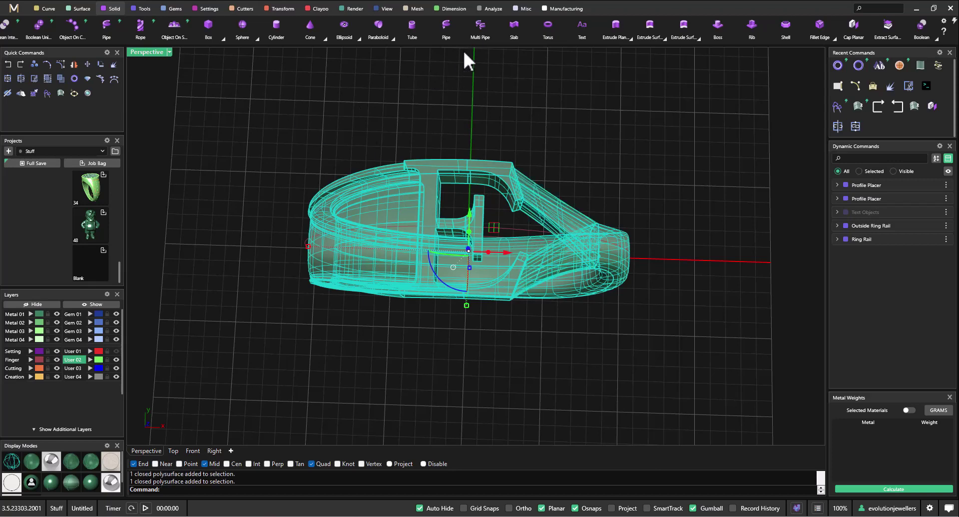
click(559, 8)
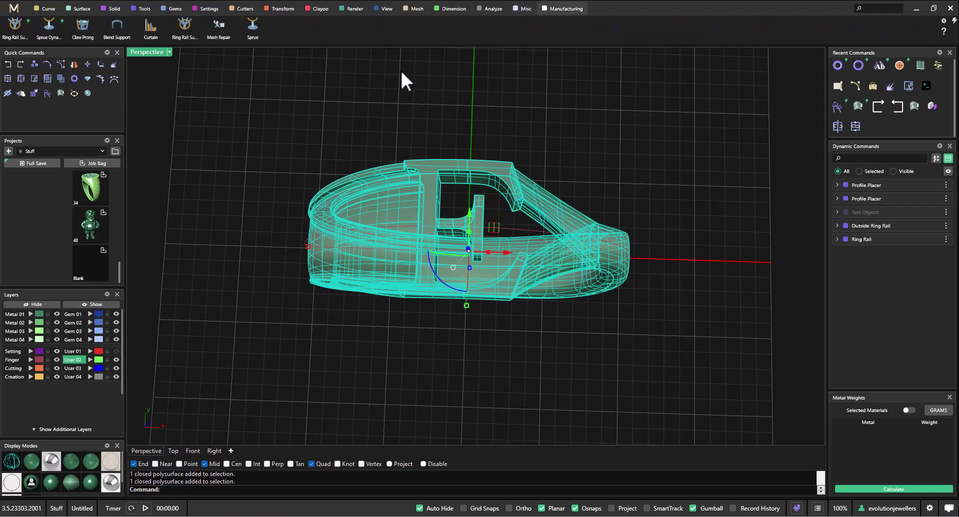
click(219, 25)
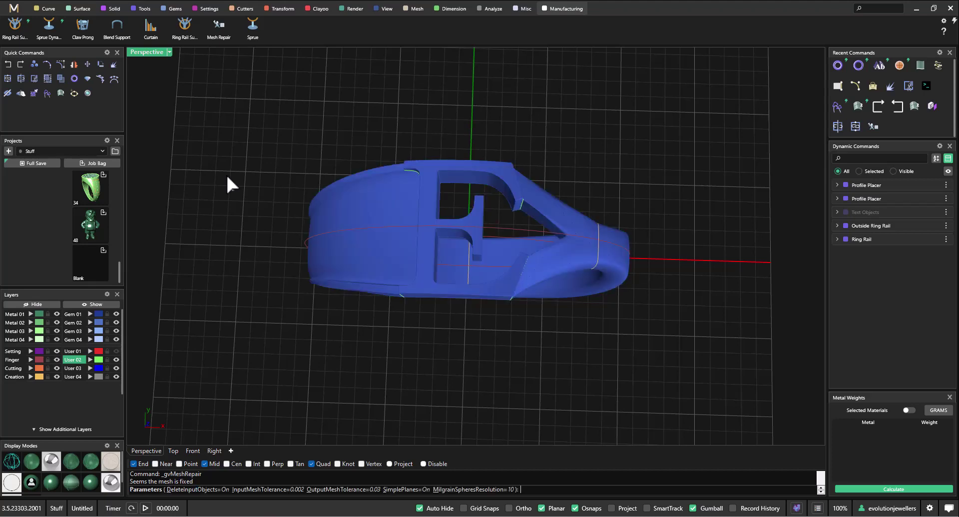
right_drag(227, 178, 300, 242)
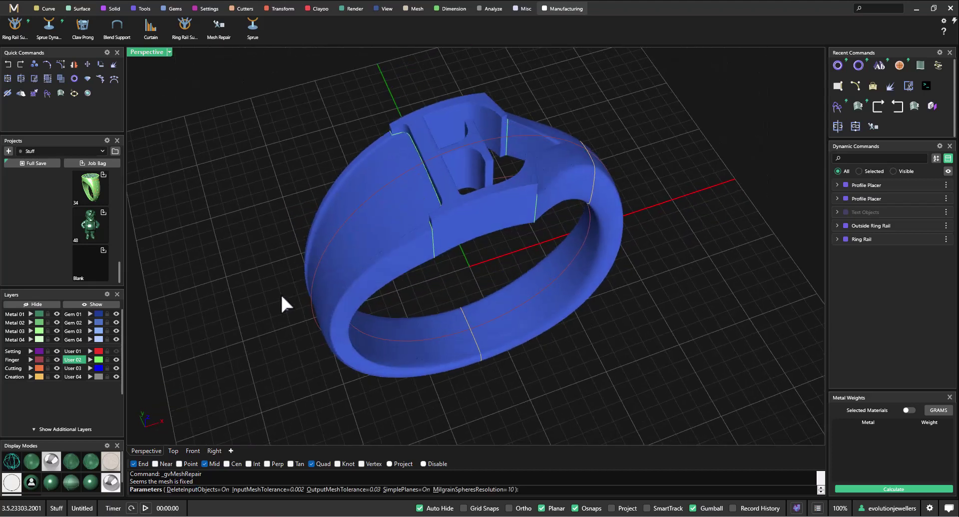
key(Return)
- Display the repaired mesh as a glossy shaded surface and inspect the E, arms and shank from several angles
right_drag(370, 284, 487, 234)
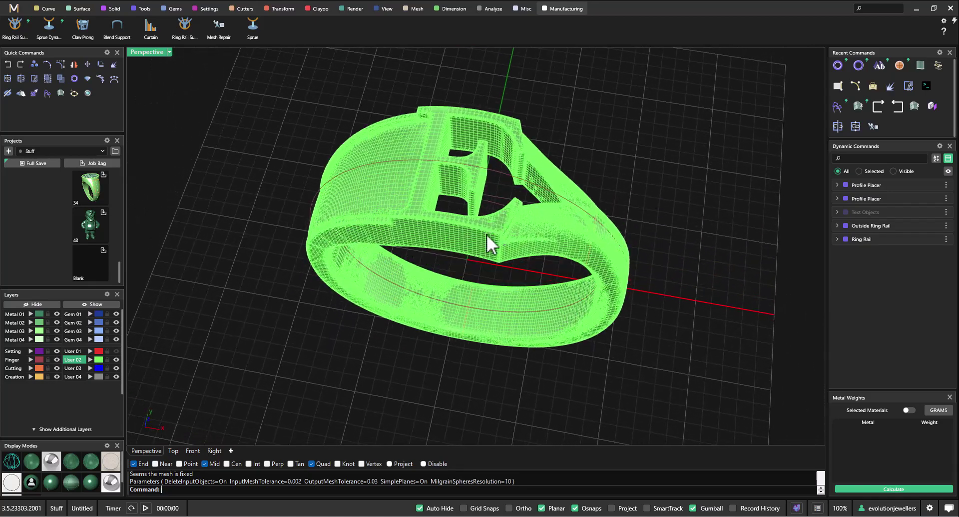
click(50, 483)
right_drag(230, 315, 291, 233)
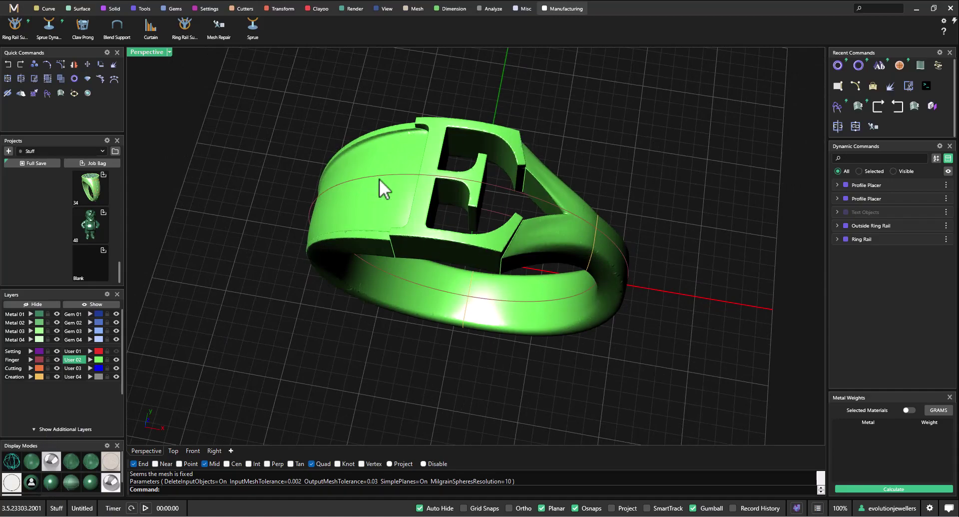
mouse_move(293, 321)
right_down()
mouse_move(350, 281)
mouse_move(441, 304)
mouse_move(378, 265)
mouse_move(285, 300)
mouse_move(283, 325)
right_up()
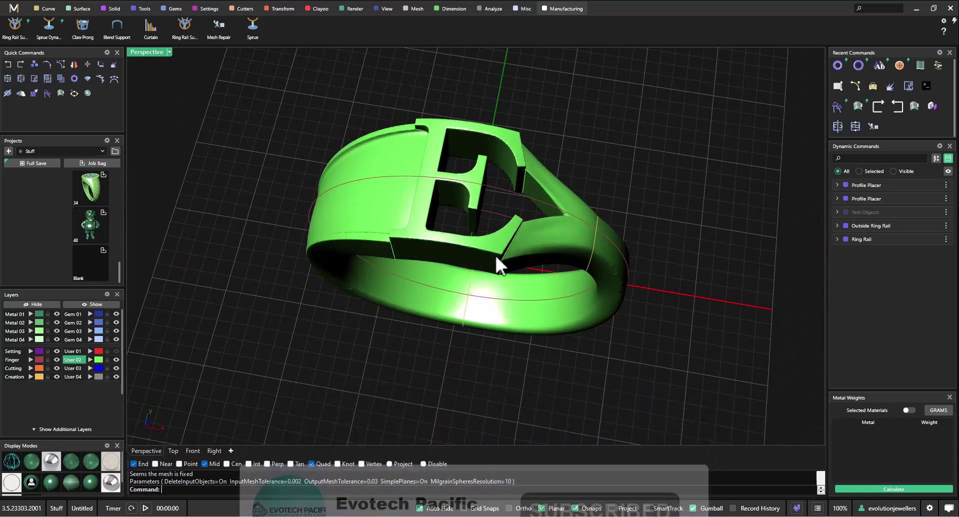
right_drag(613, 297, 633, 318)
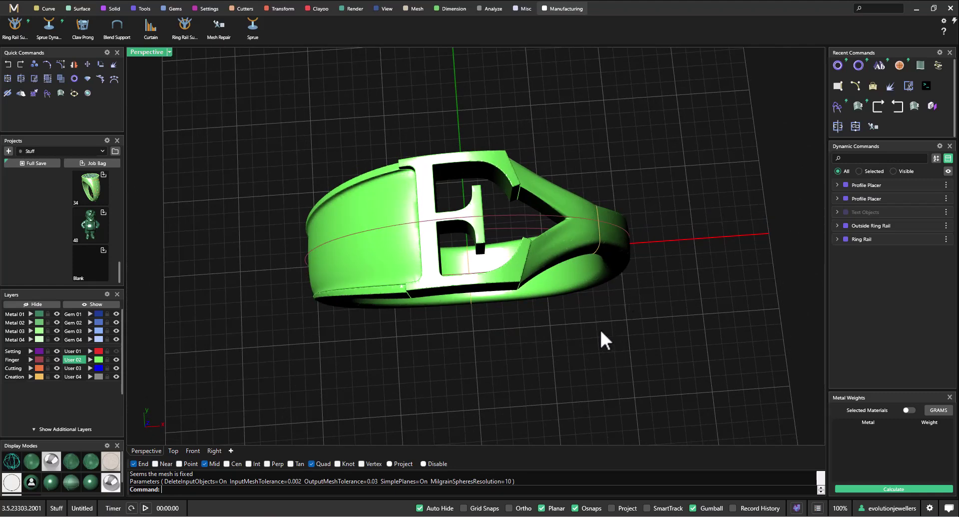
right_drag(346, 378, 419, 339)
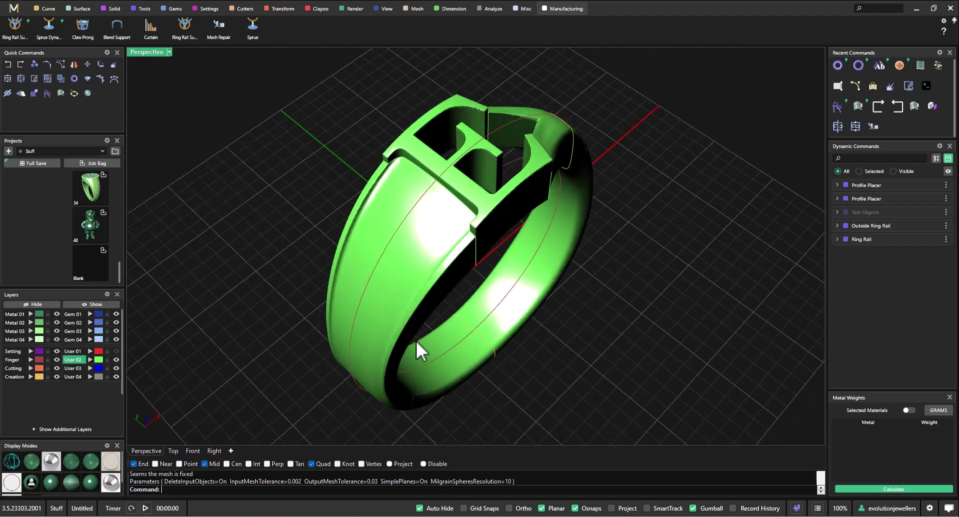